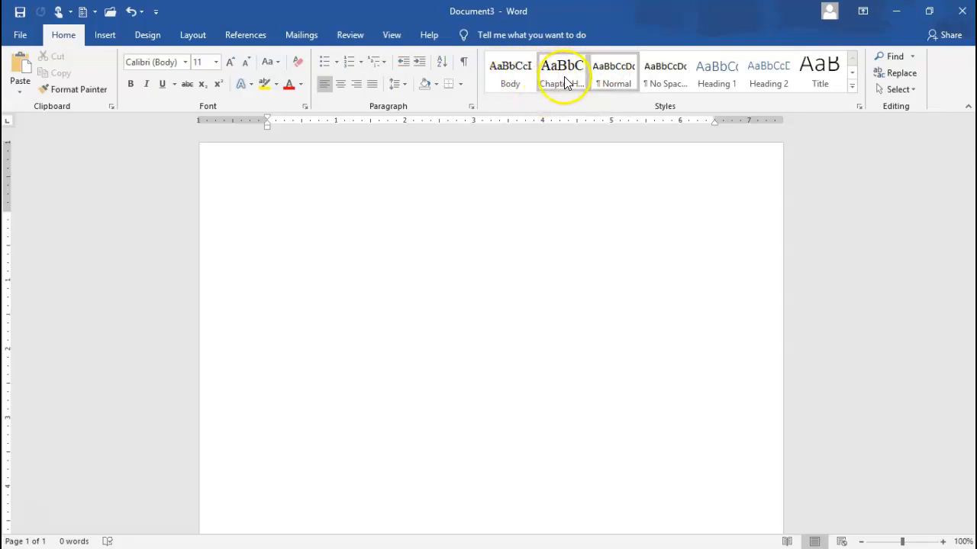
Step: Open the Normal style for modification and set its font to Times New Roman, 12 pt
left_click(508, 72)
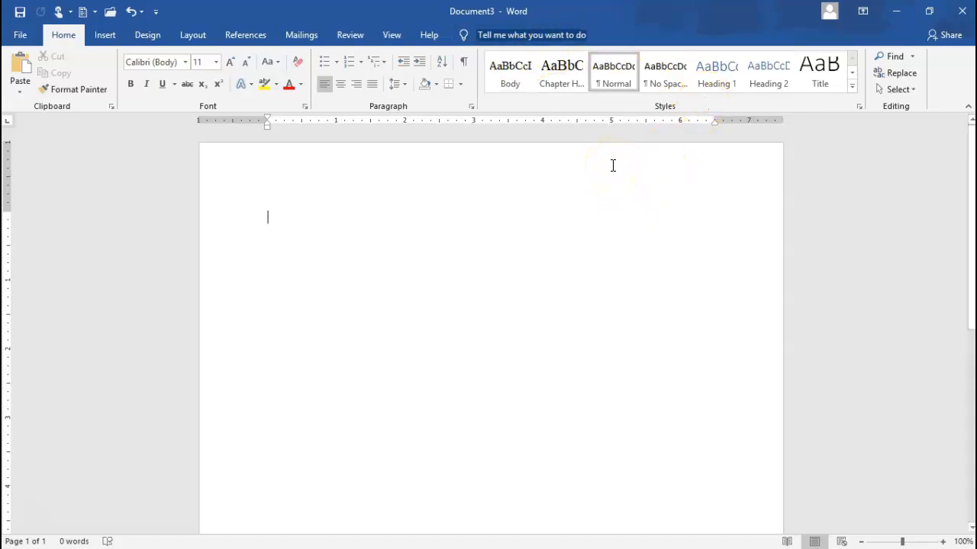
right_click(614, 74)
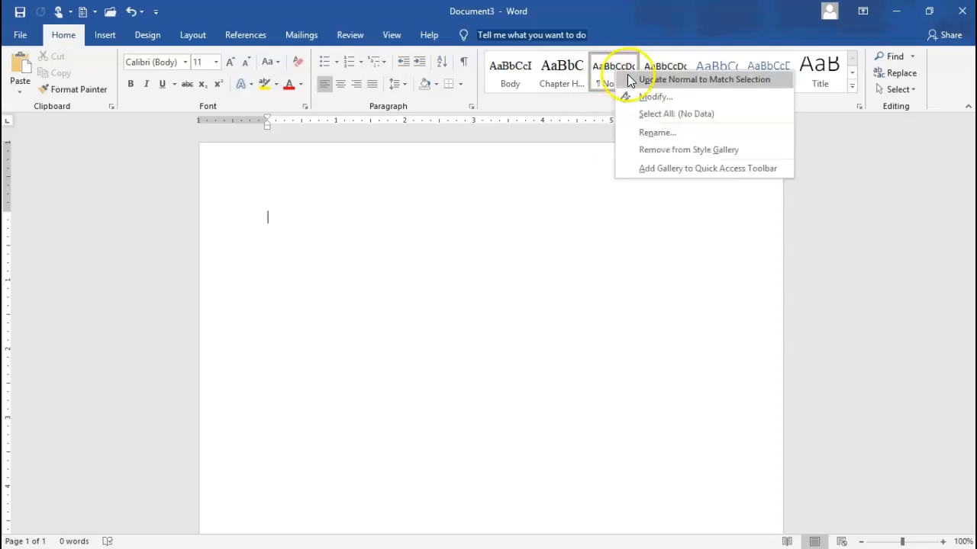
left_click(650, 95)
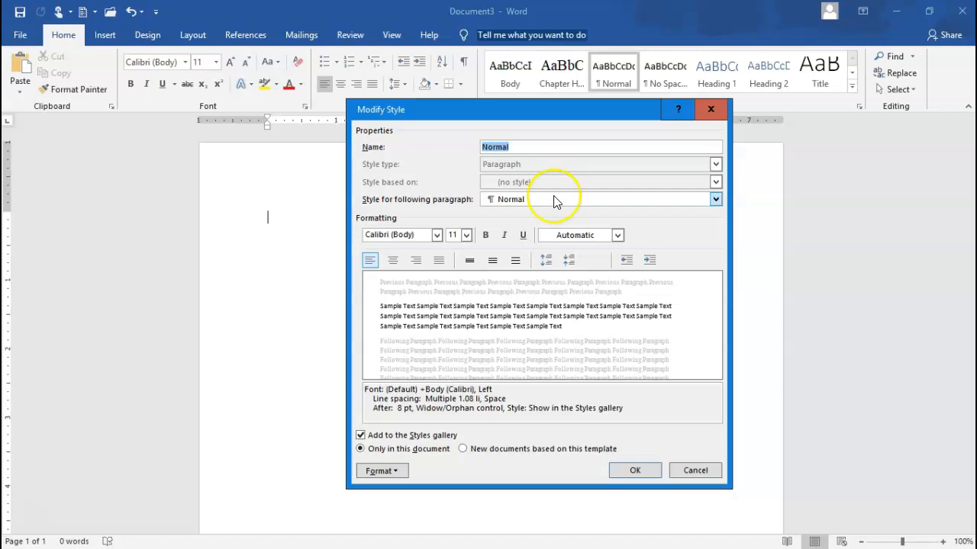
left_click(437, 235)
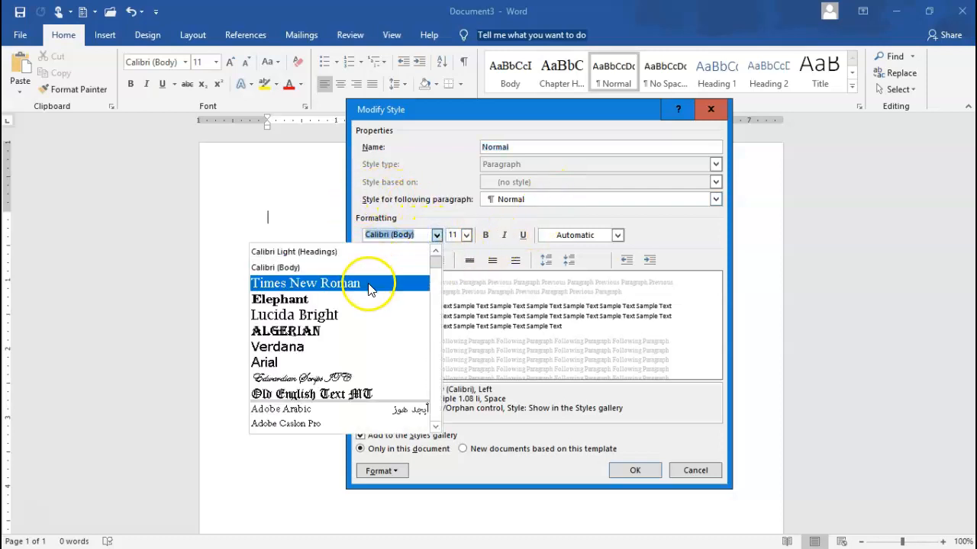
left_click(370, 283)
left_click(466, 236)
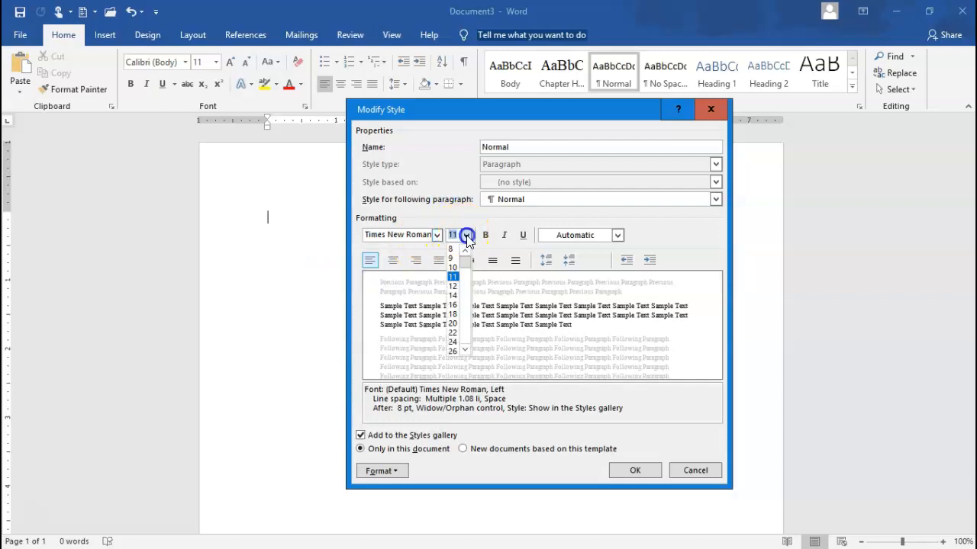
left_click(455, 286)
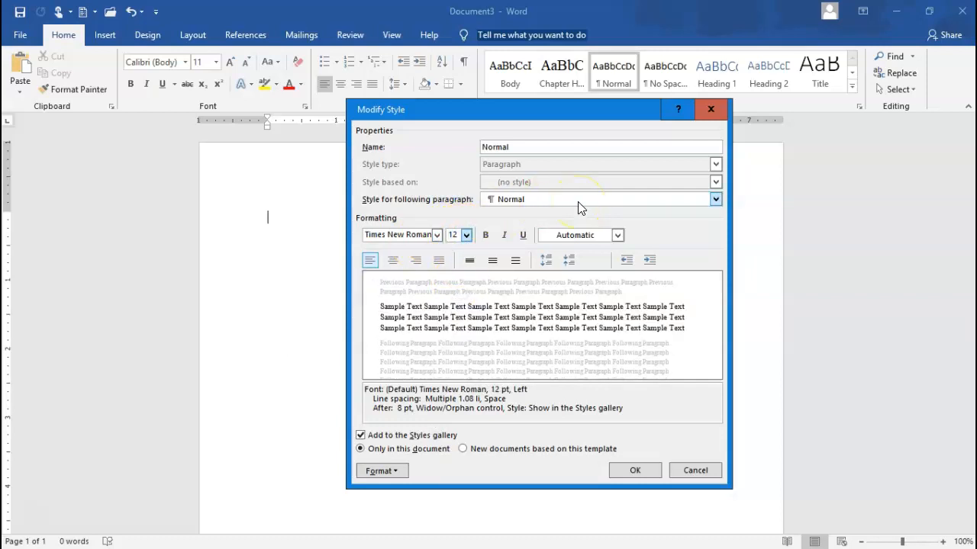
Step: Give the Normal style justified alignment and double line spacing, applied to new documents based on this template
left_click(438, 263)
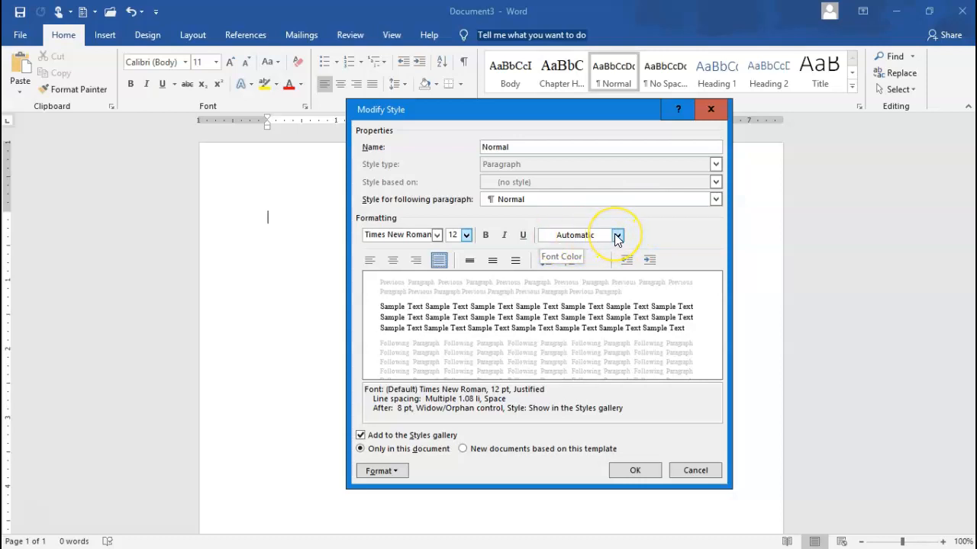
left_click(516, 261)
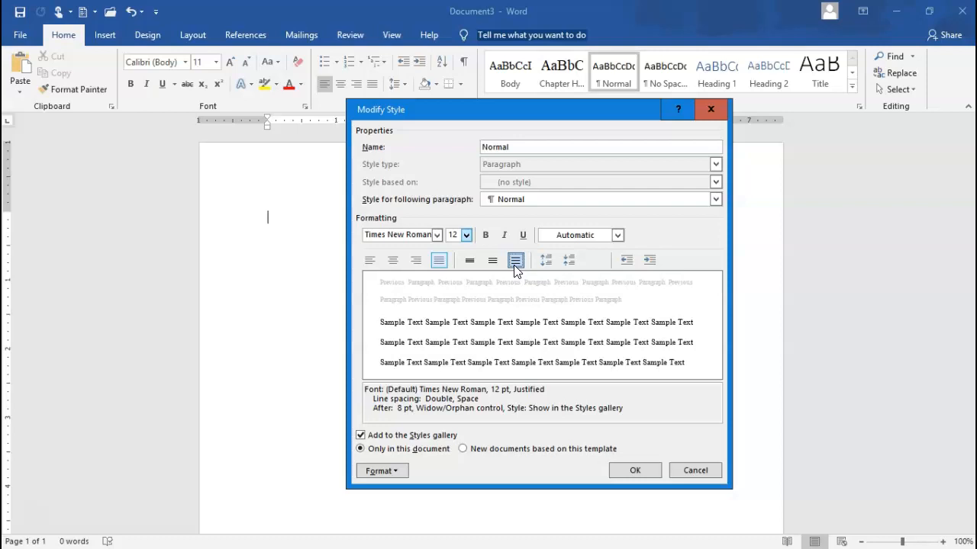
left_click(516, 260)
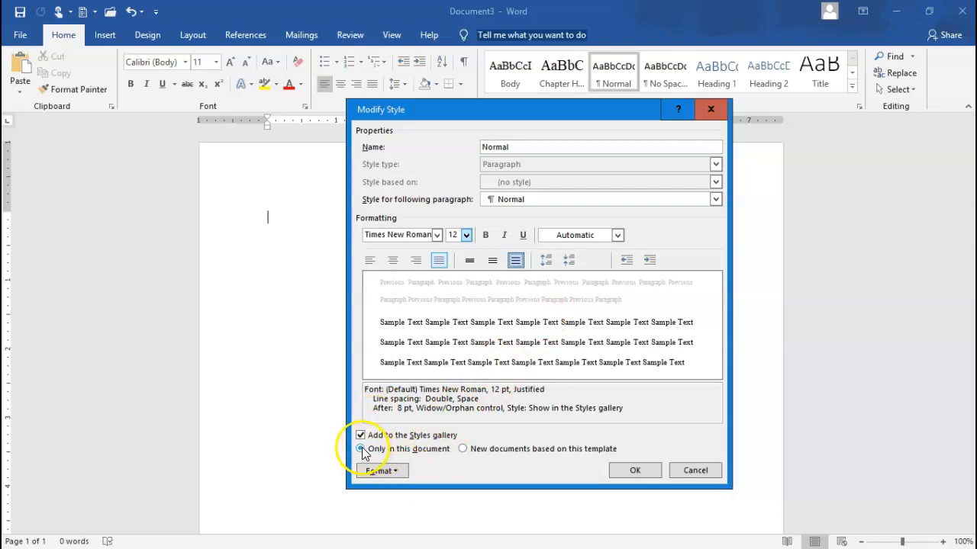
left_click(463, 450)
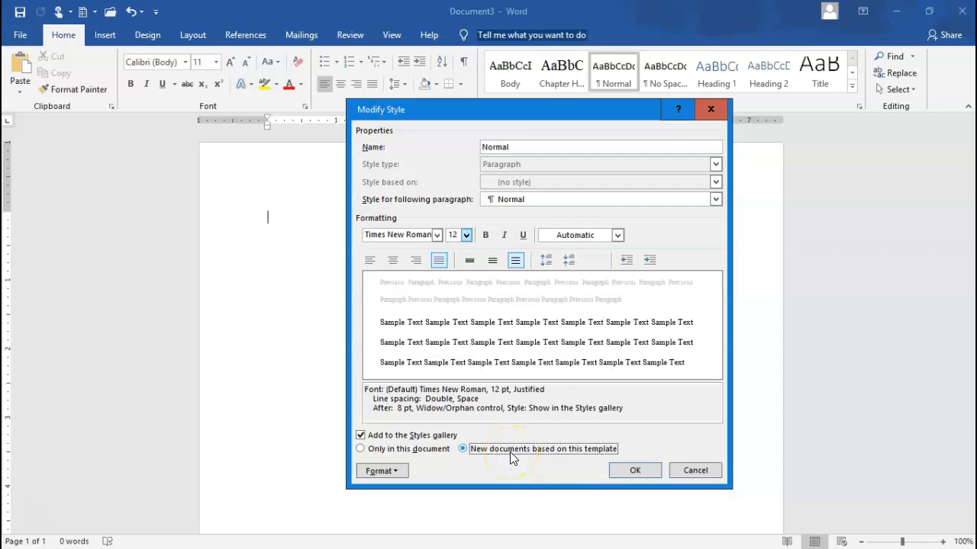
left_click(396, 471)
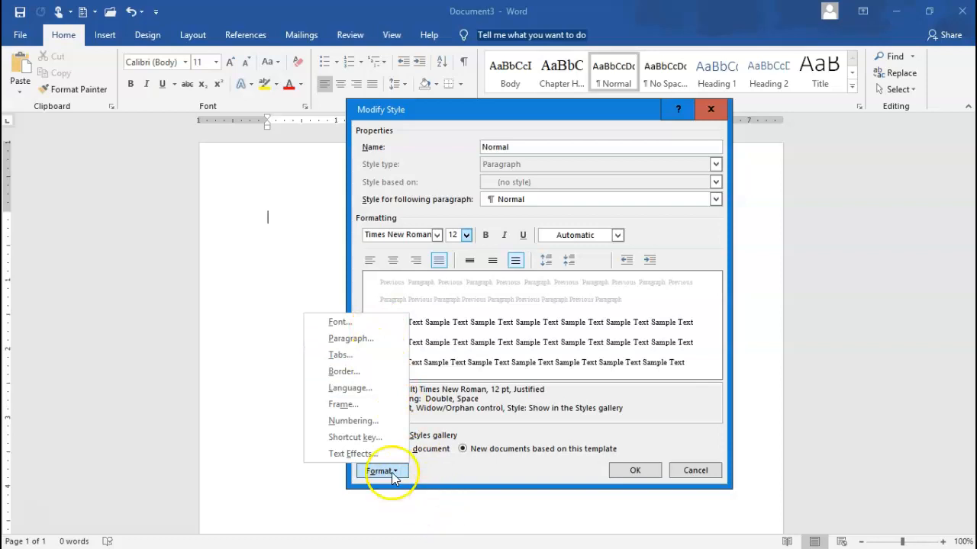
left_click(366, 356)
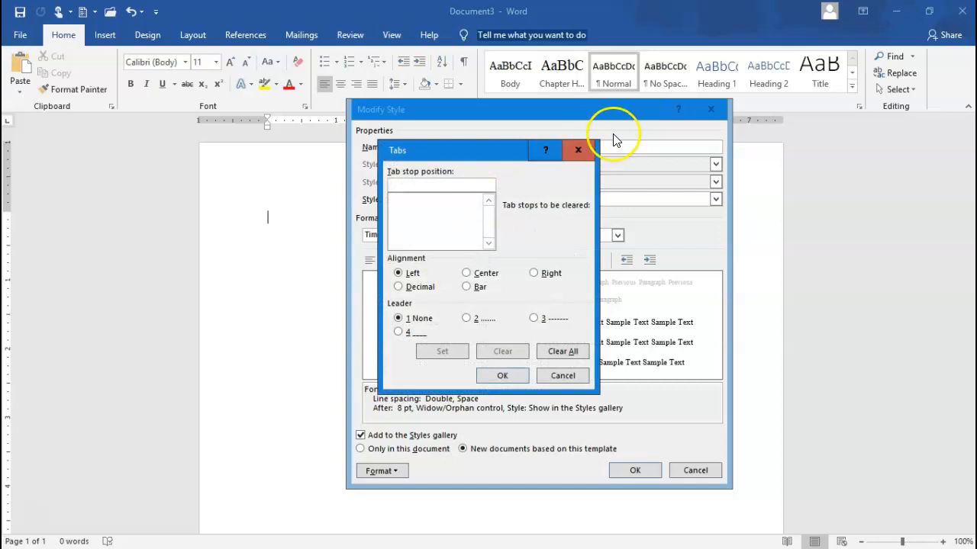
left_click(576, 152)
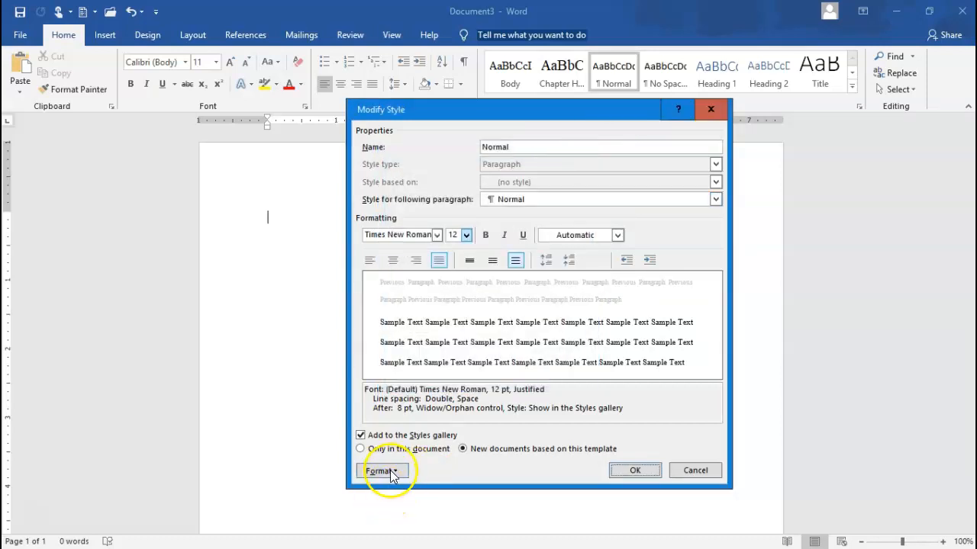
Step: Give the style's paragraphs a 0.5" first-line indent and no added space between paragraphs of the same style
left_click(380, 471)
left_click(362, 338)
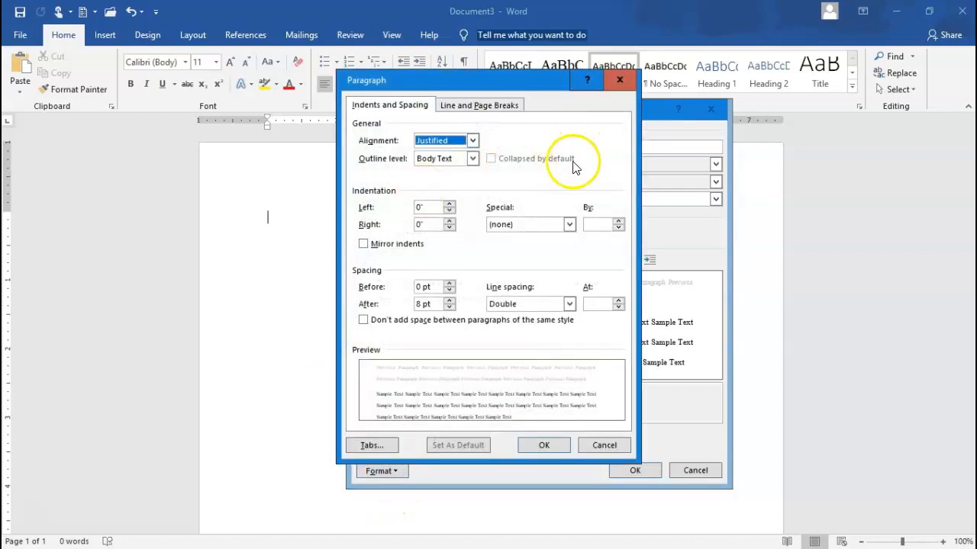
left_click(569, 224)
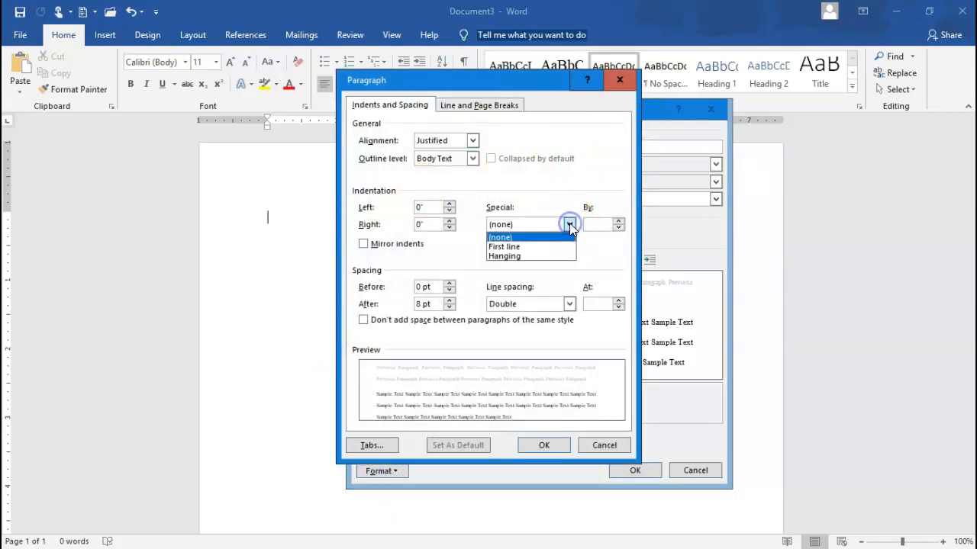
left_click(534, 247)
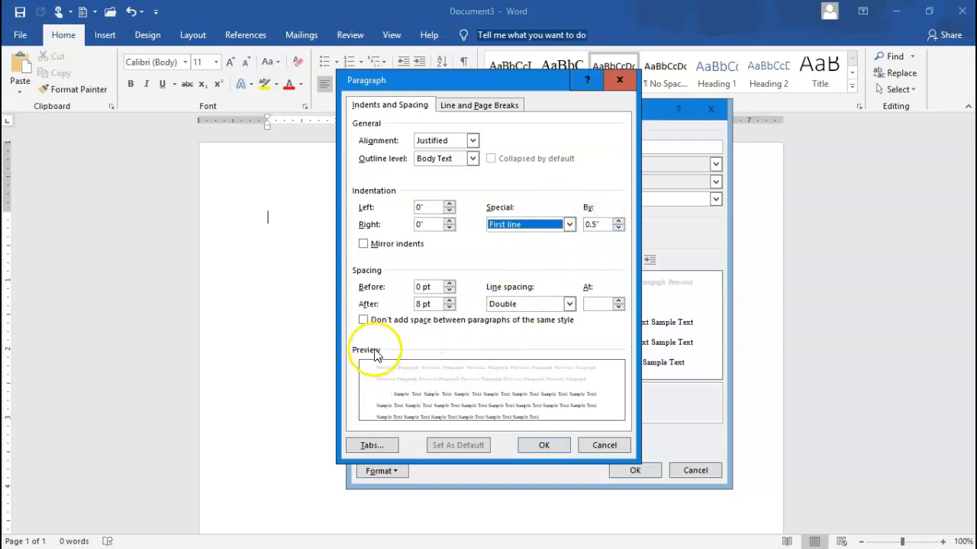
left_click(363, 322)
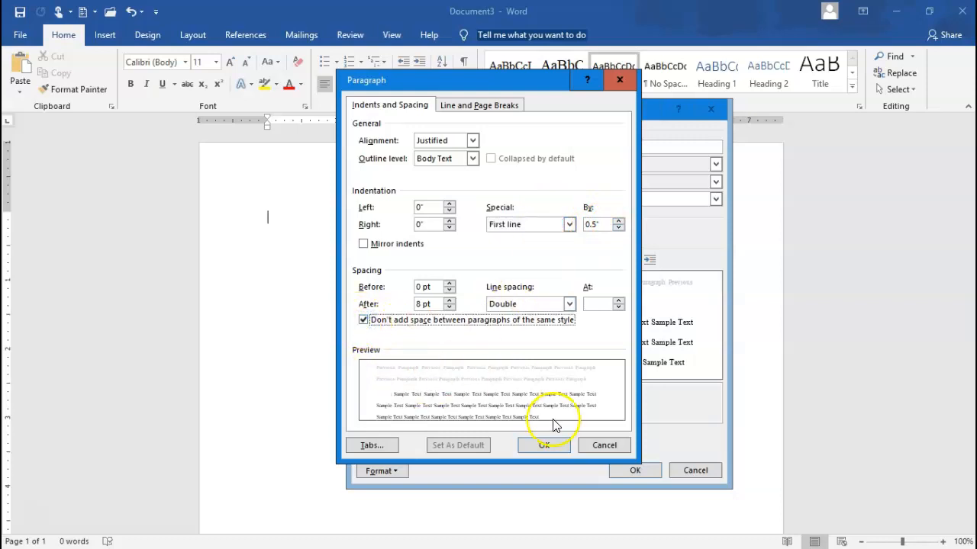
left_click(546, 450)
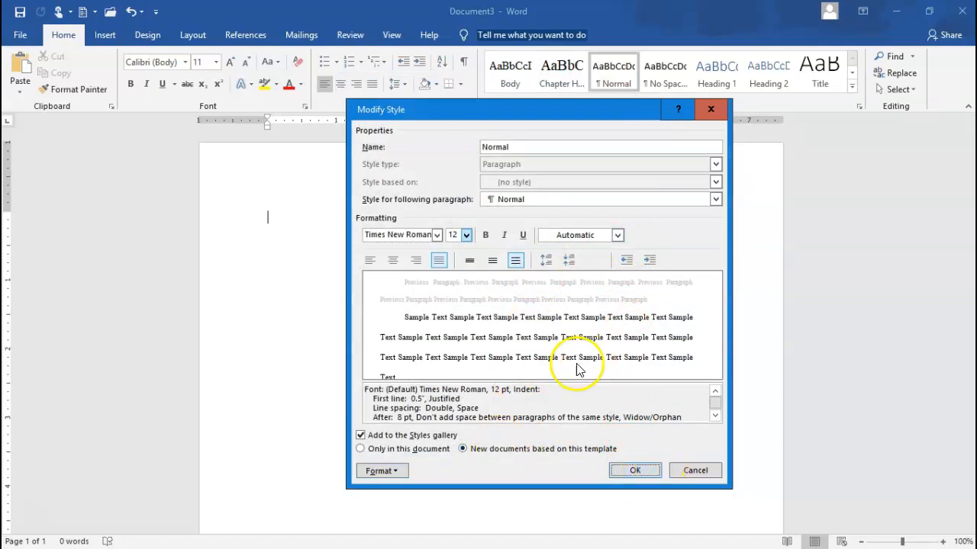
Step: Rename the style to Story Text and center its text alignment
double_click(537, 148)
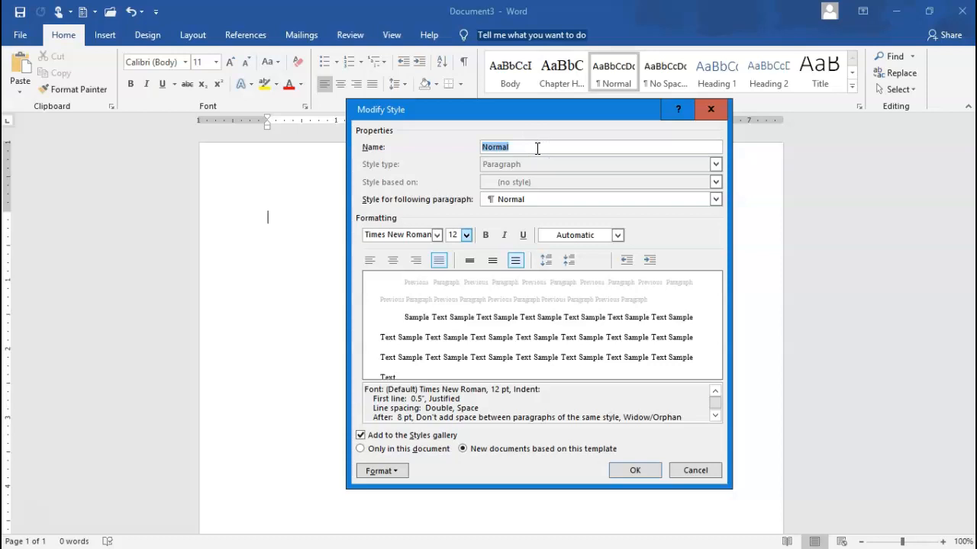
type("Story Text")
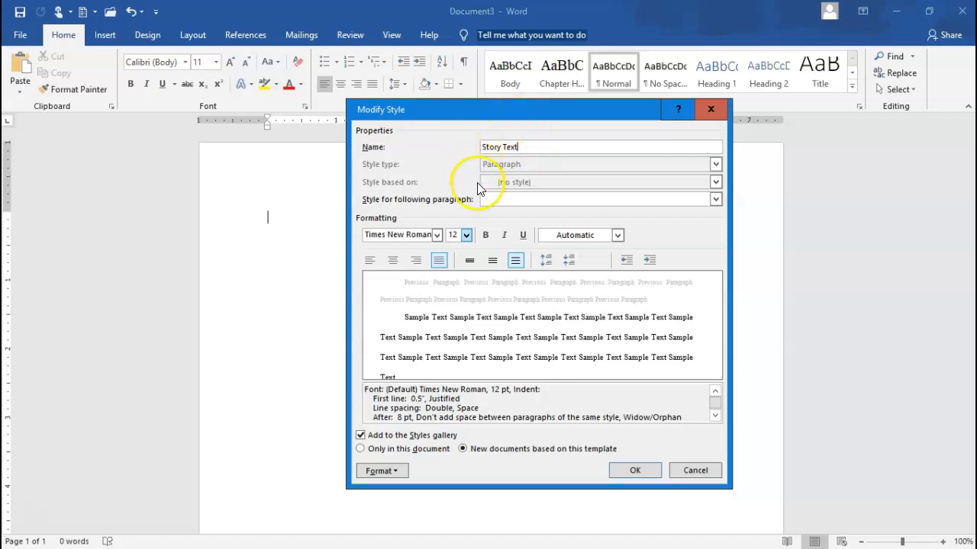
left_click(393, 261)
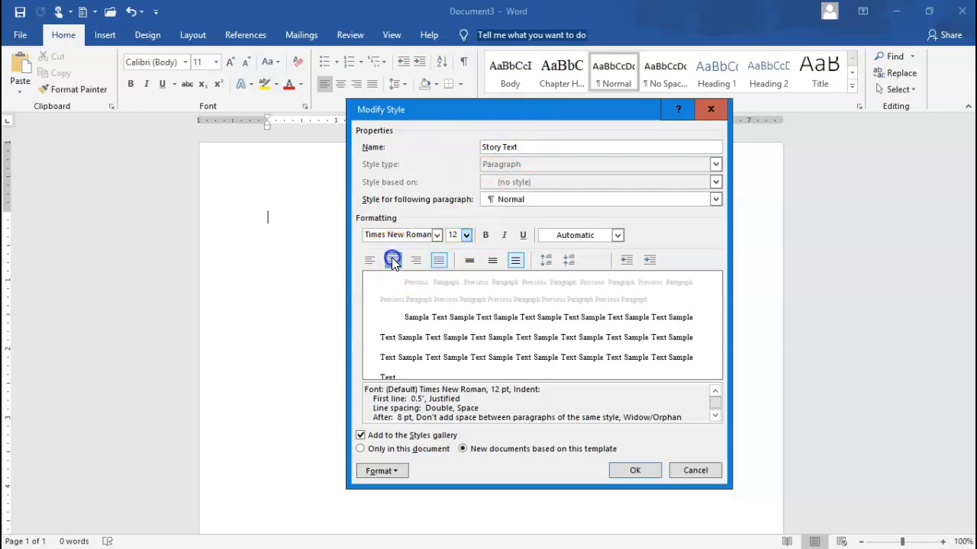
left_click(437, 236)
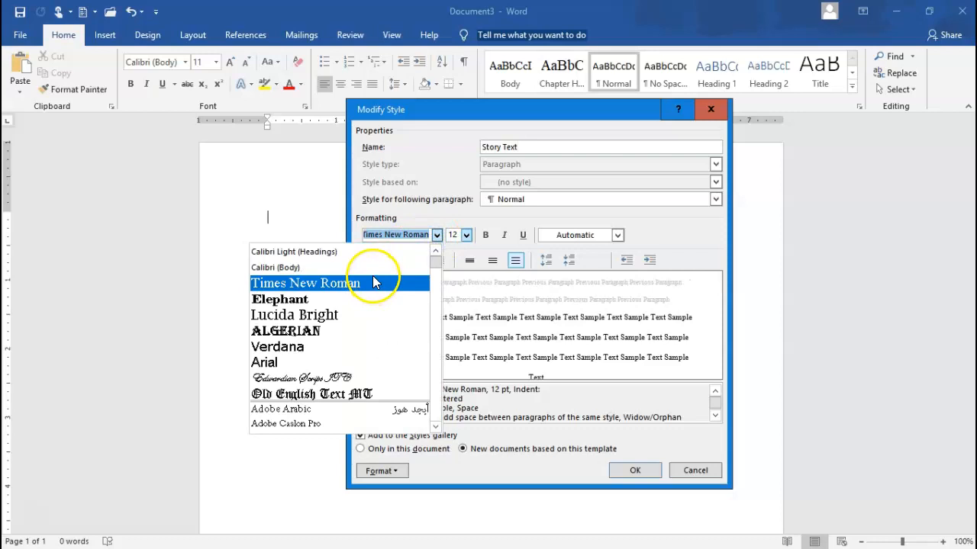
left_click(467, 233)
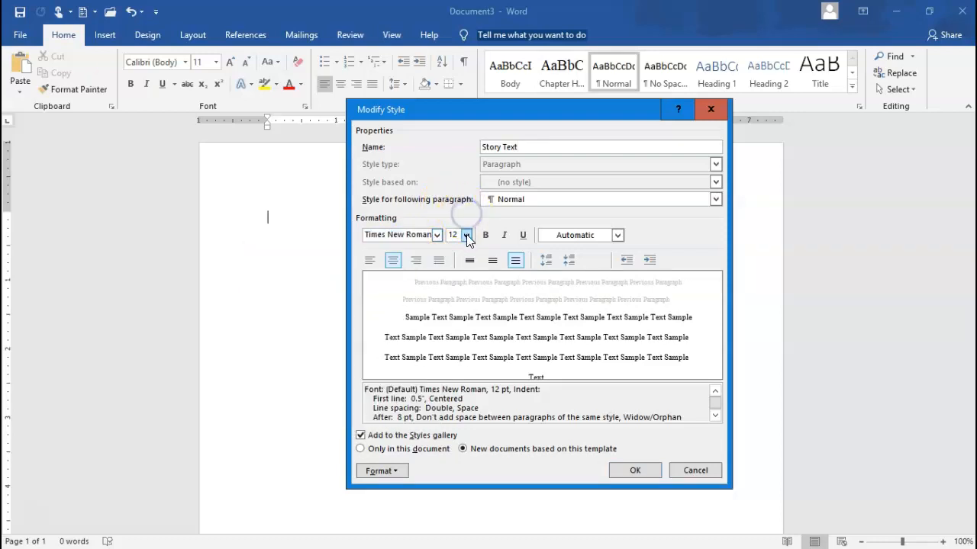
left_click(465, 235)
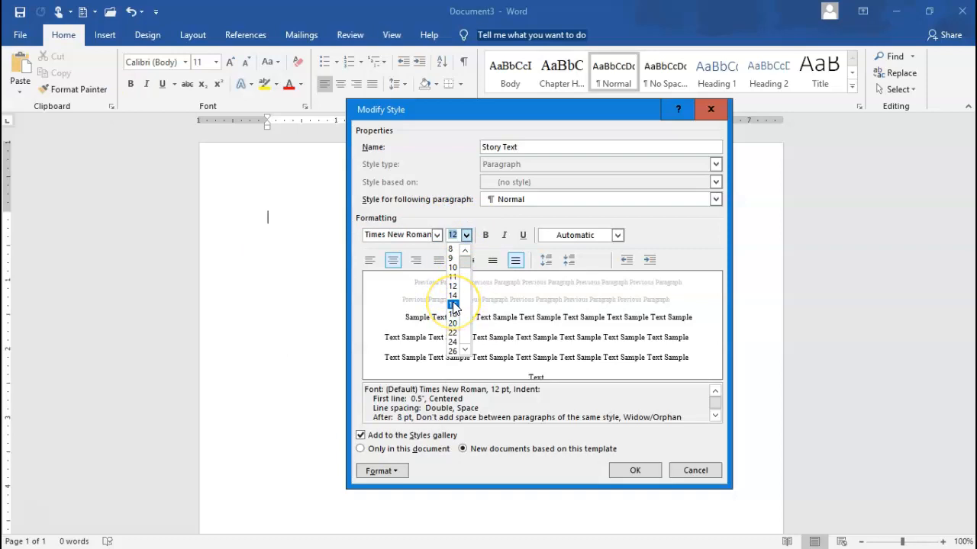
left_click(459, 164)
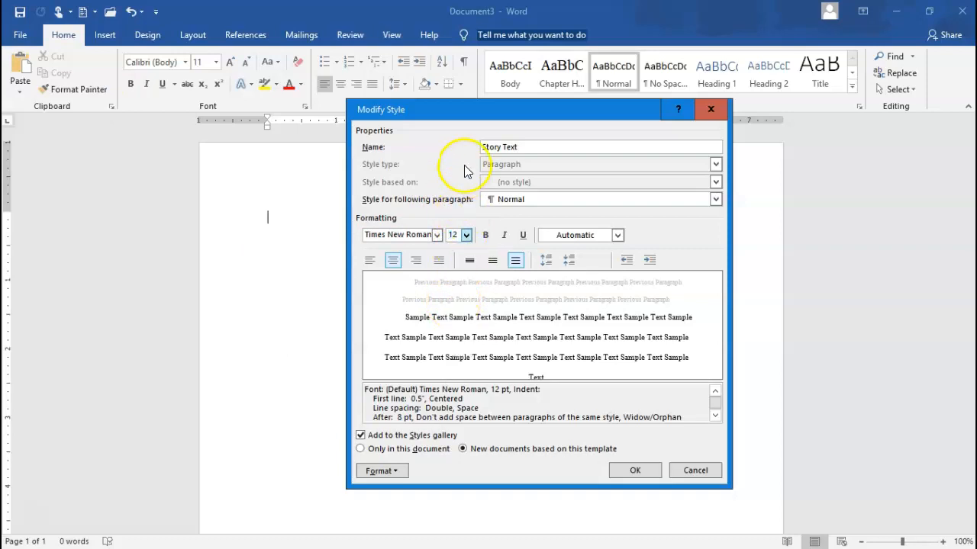
Step: Set the style for the following paragraph to Heading 1 and the font size to 14 pt
left_click(715, 164)
left_click(715, 164)
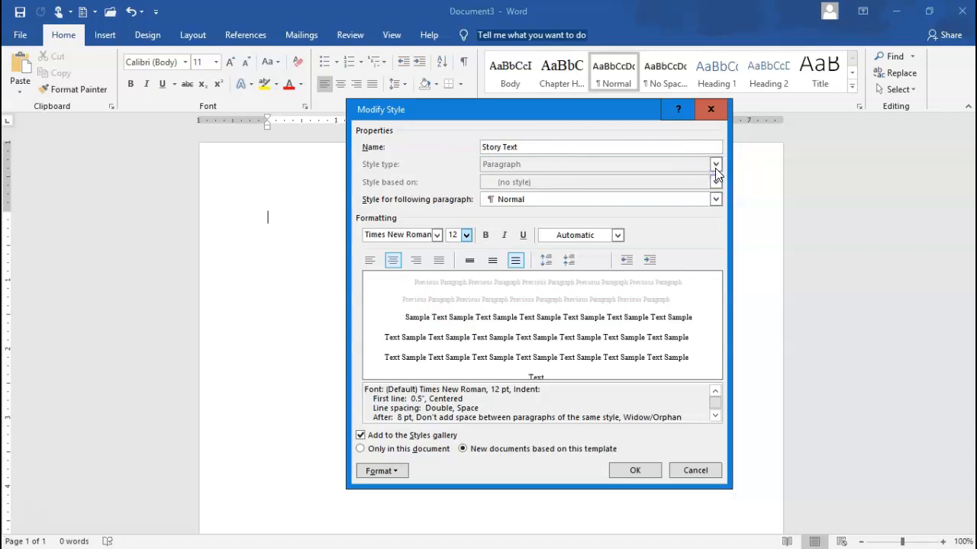
left_click(716, 199)
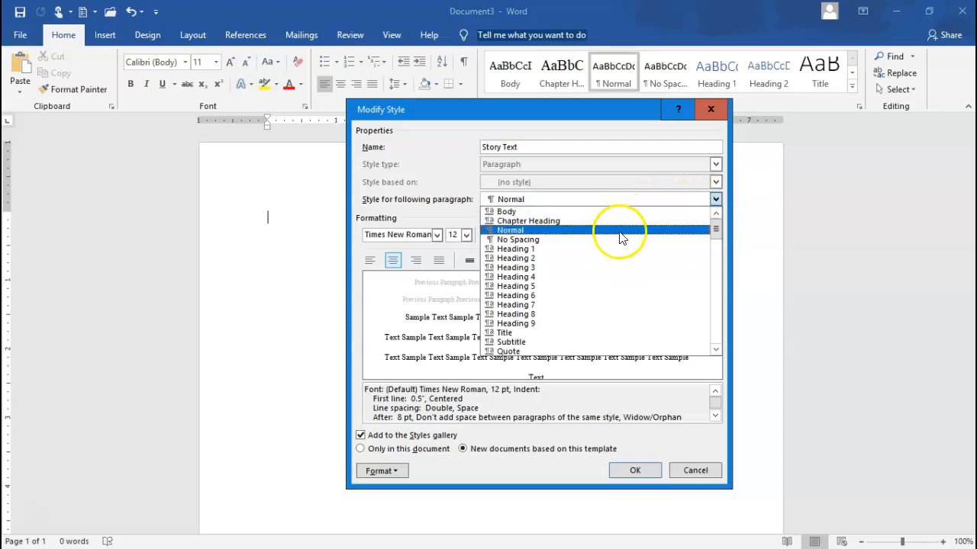
left_click(596, 250)
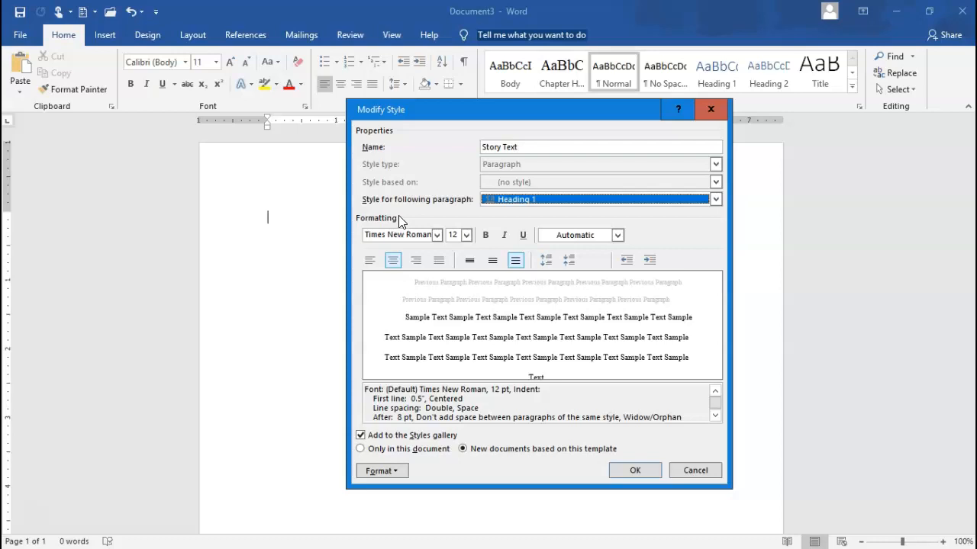
left_click(466, 235)
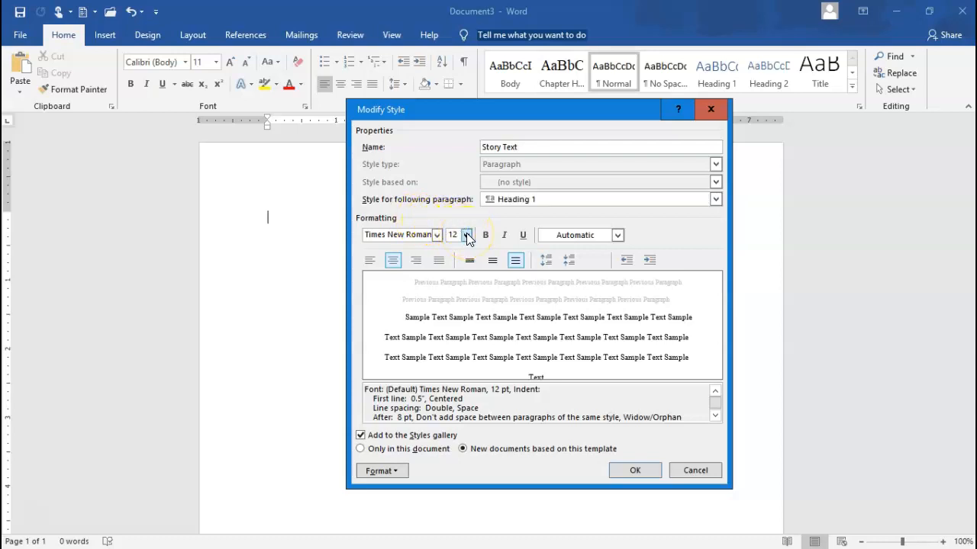
left_click(453, 296)
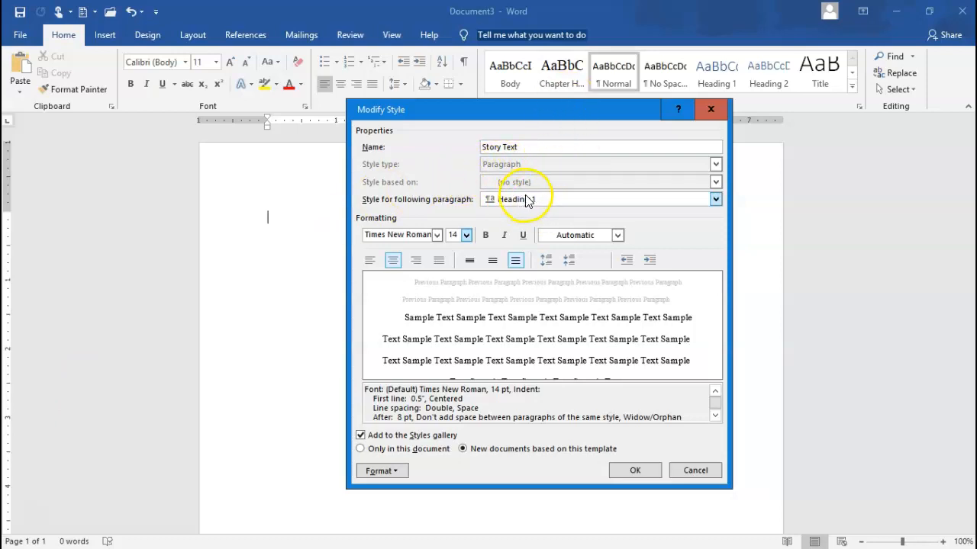
Step: Try to rename the style to Chapter Heading, and discard all changes made to the style
double_click(554, 143)
type("Chapter Heading")
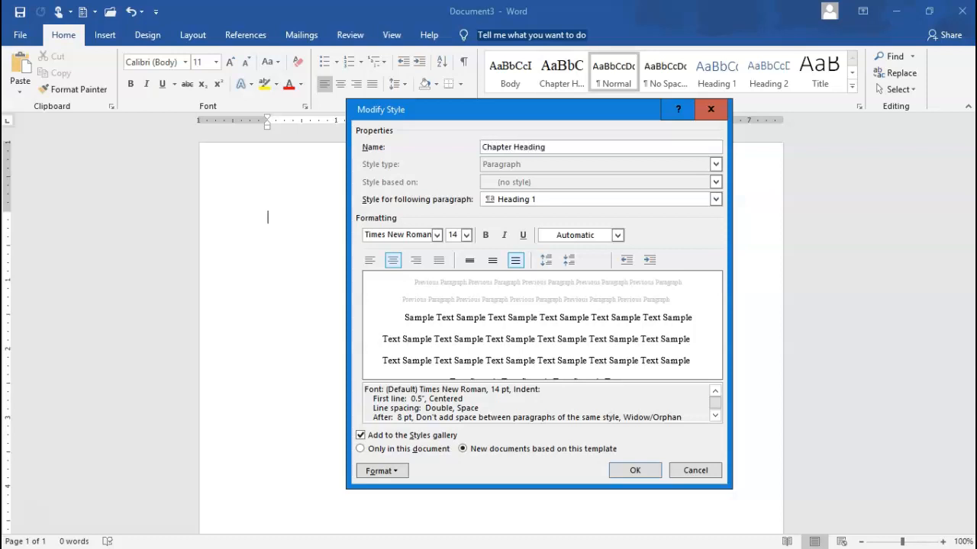
left_click(516, 261)
left_click(516, 261)
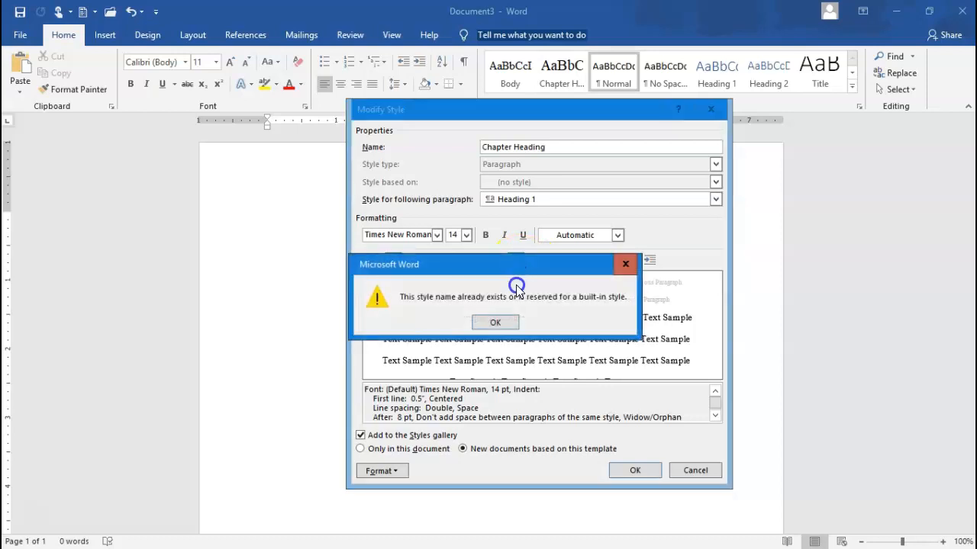
left_click(495, 322)
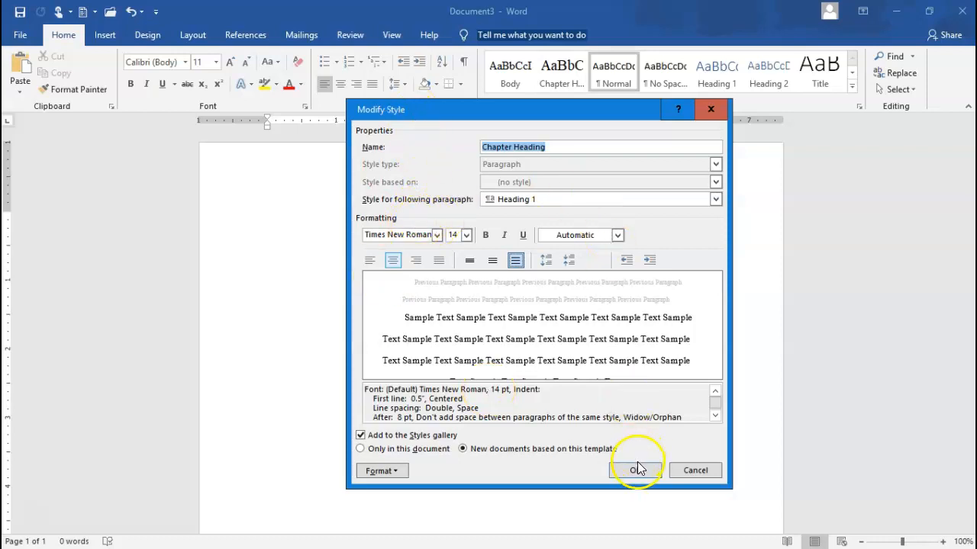
left_click(696, 471)
left_click(692, 470)
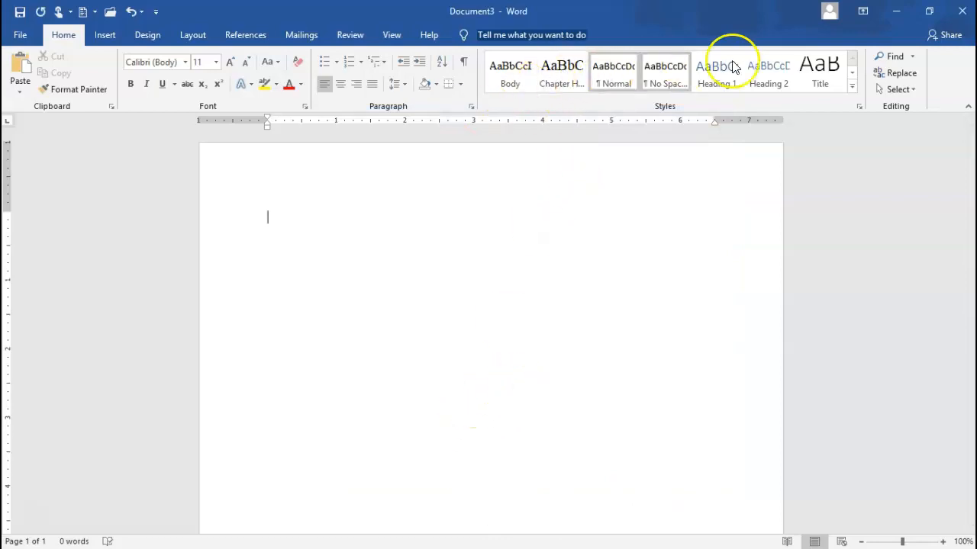
left_click(852, 73)
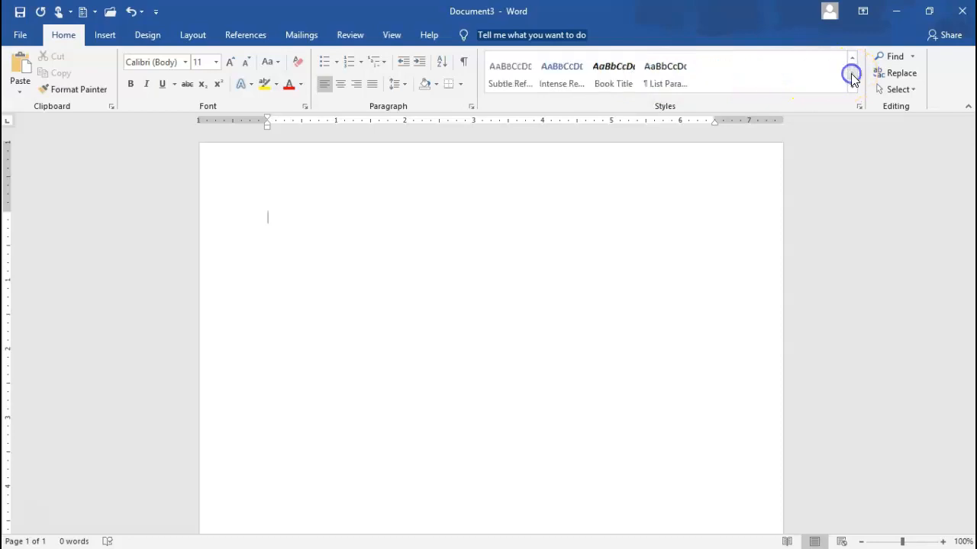
left_click(852, 61)
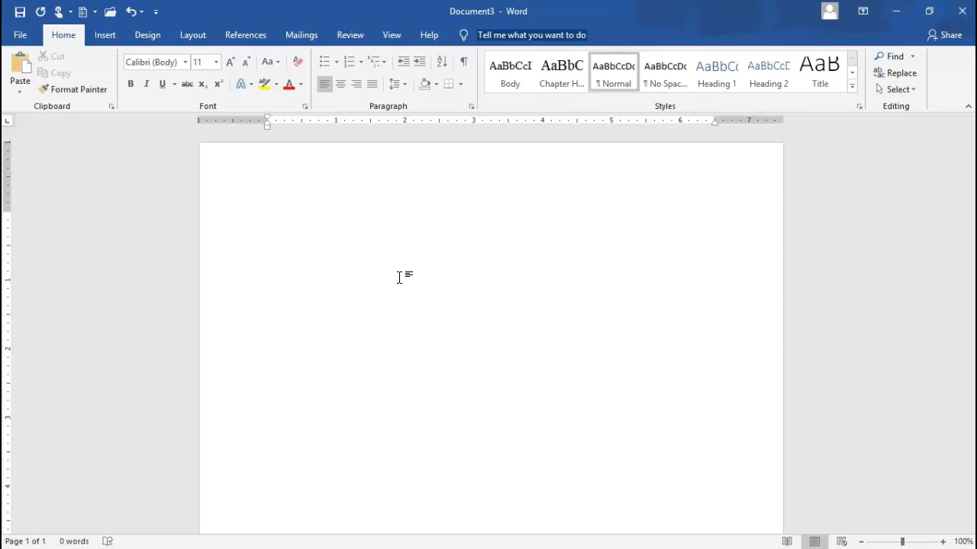
Step: Enter the centered title "Awesome Story" at the start of the blank document
left_click(341, 85)
type("Awesome ")
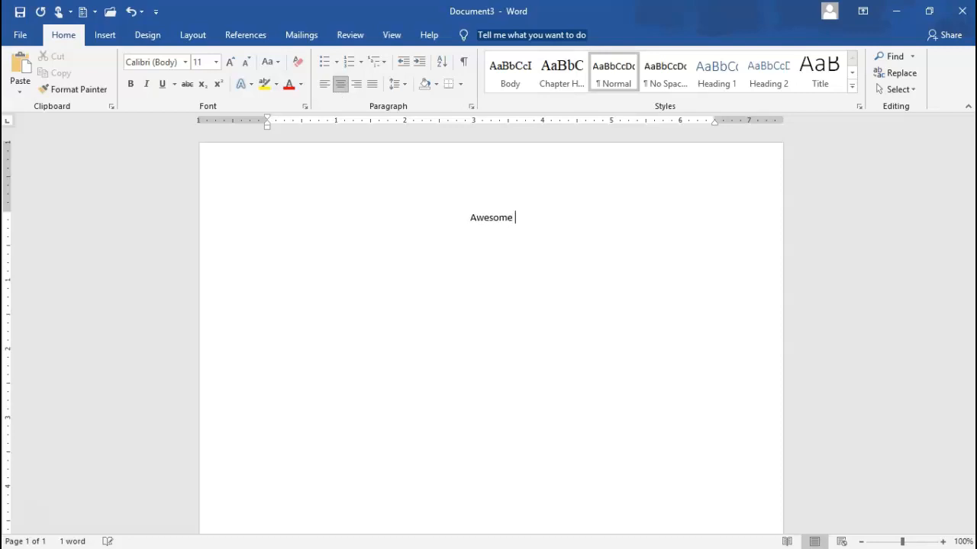
type("Story")
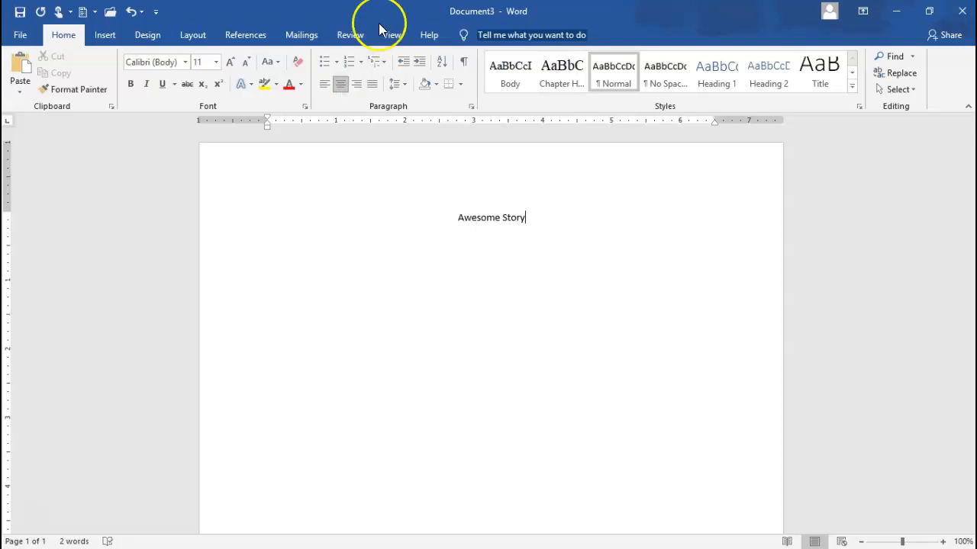
left_click(563, 80)
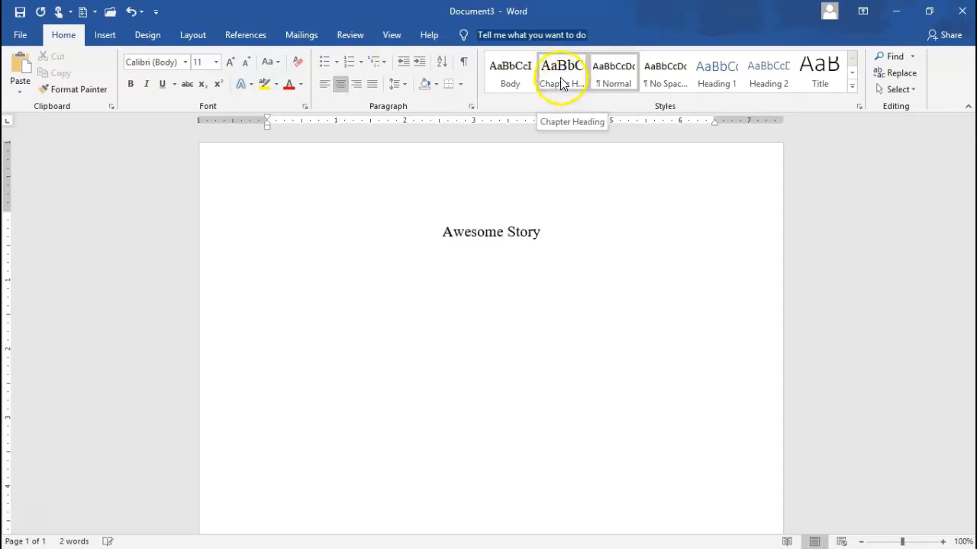
Step: Format the "Awesome Story" title in Times New Roman at 14 pt
left_click_drag(526, 217, 450, 218)
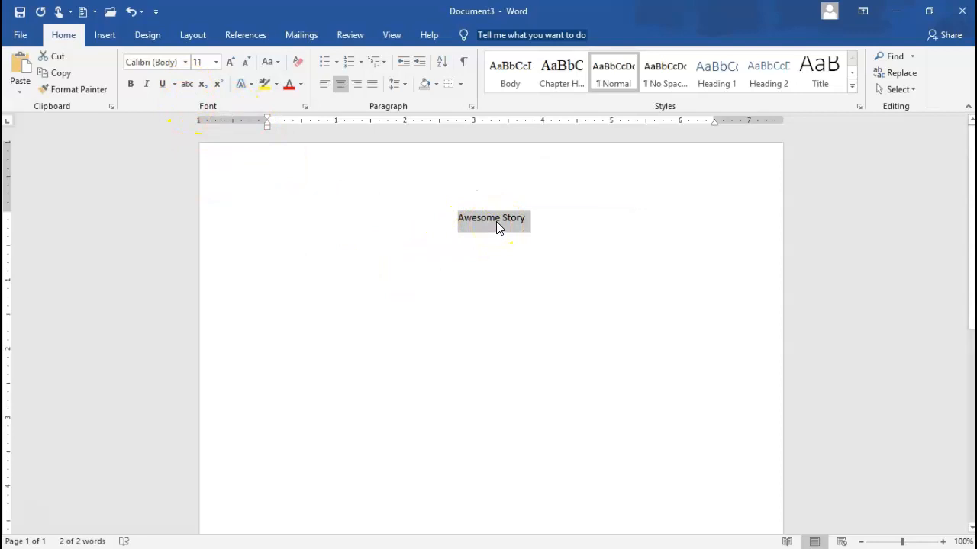
left_click_drag(492, 222, 191, 84)
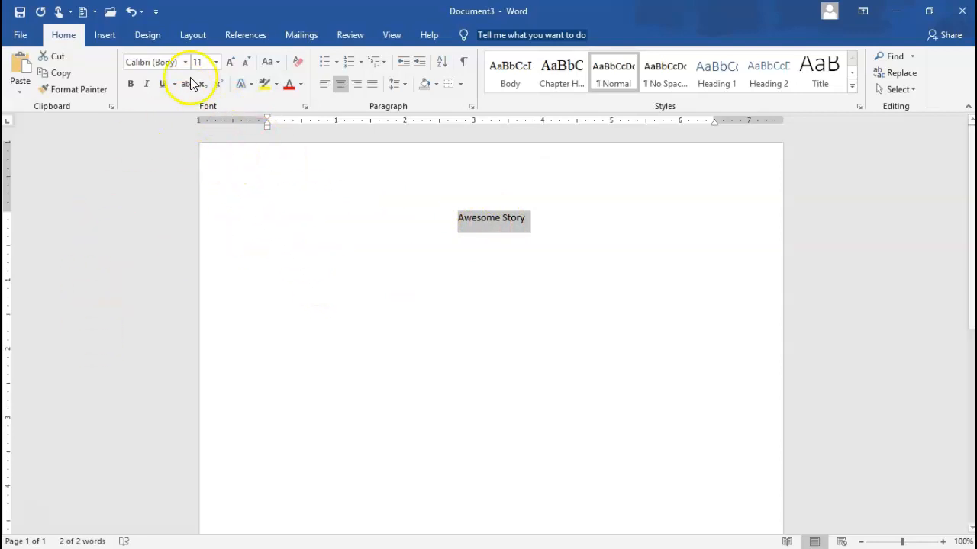
left_click(186, 64)
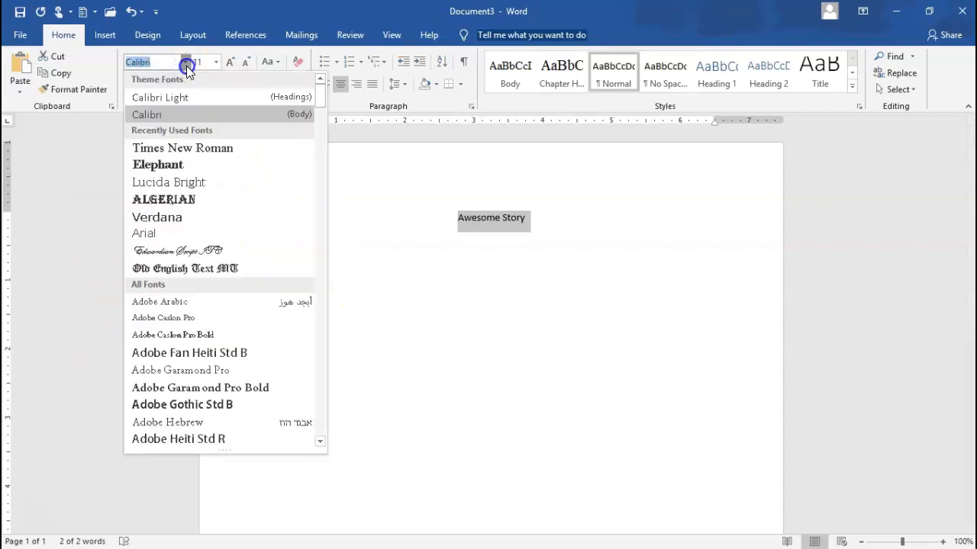
left_click(184, 148)
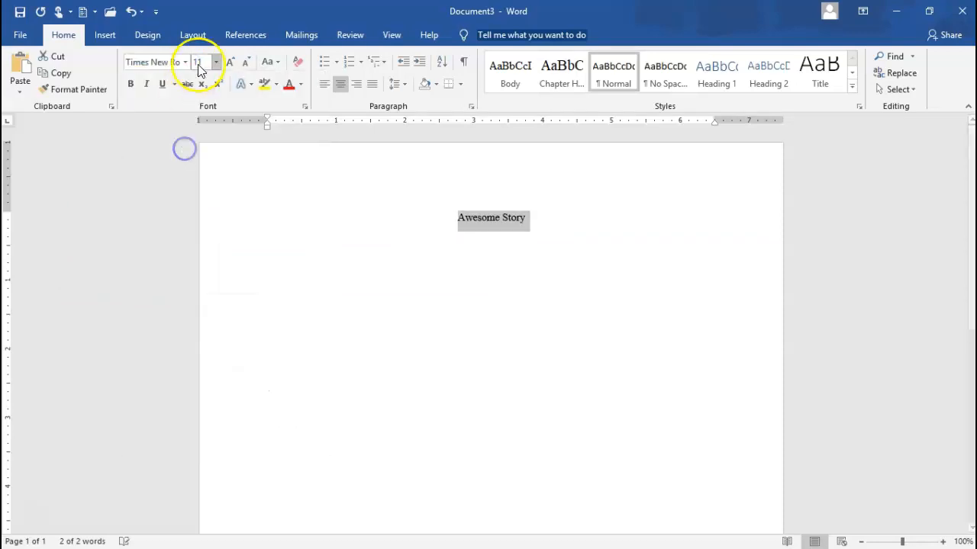
left_click(215, 61)
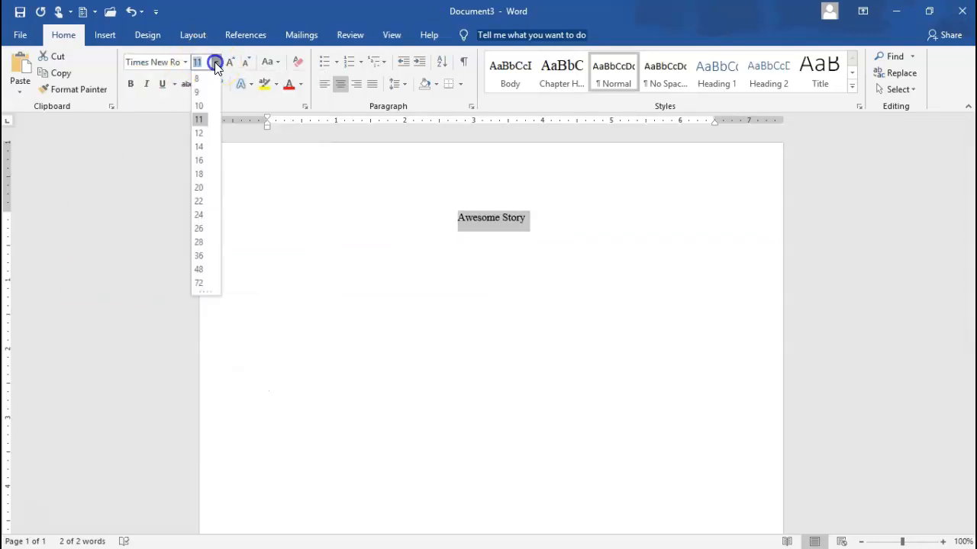
left_click(204, 149)
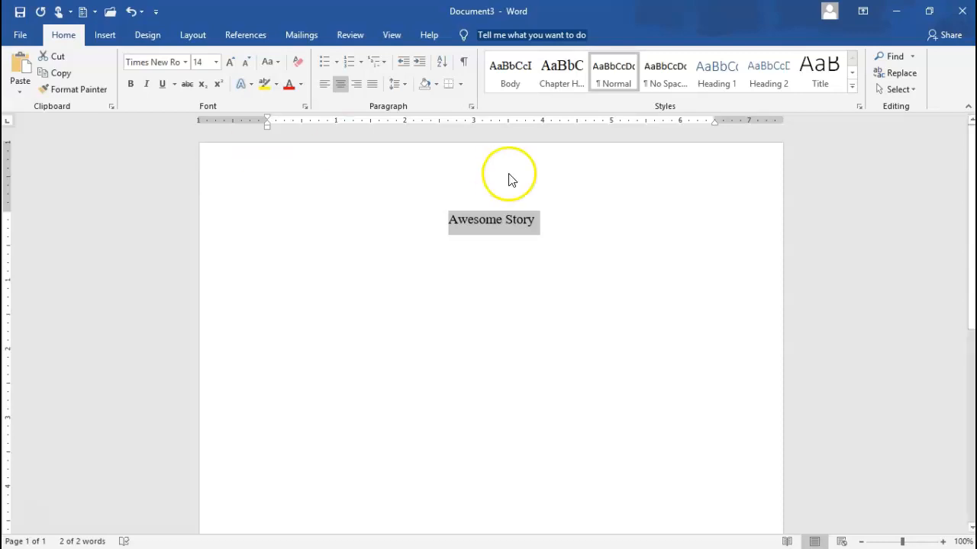
Step: Add the byline "By You!" on a new line below the title
left_click(552, 227)
key("Return")
type("By You!")
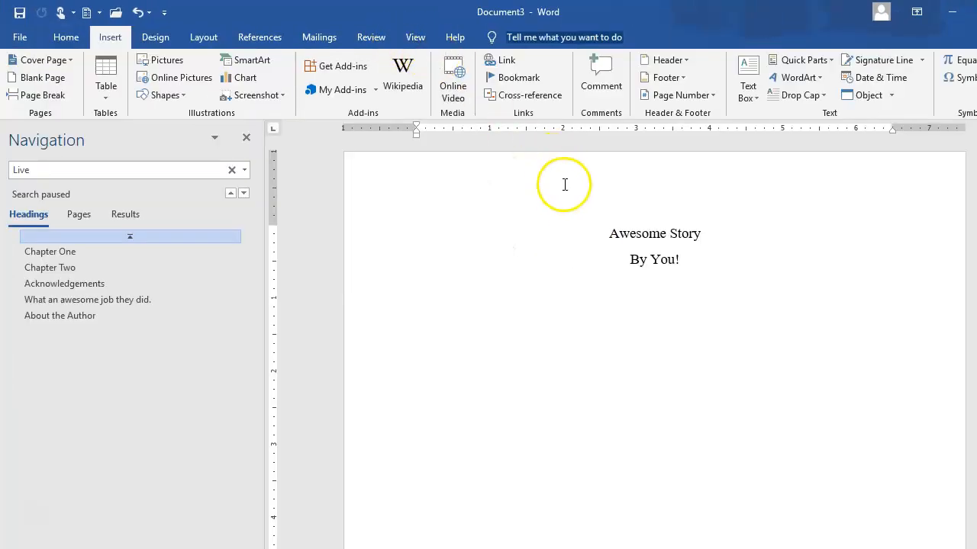
left_click(604, 226)
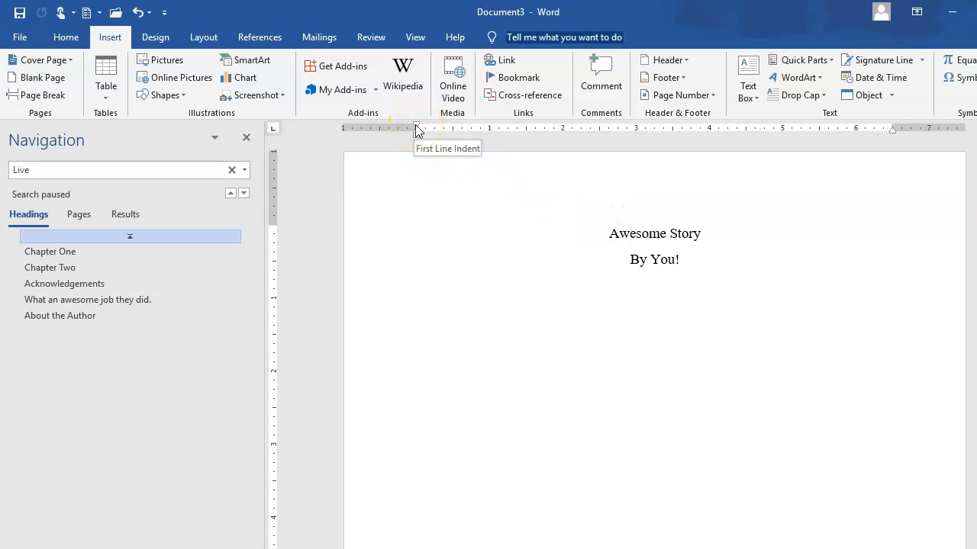
mouse_move(416, 127)
left_mouse_down()
mouse_move(447, 130)
mouse_move(419, 130)
left_mouse_up()
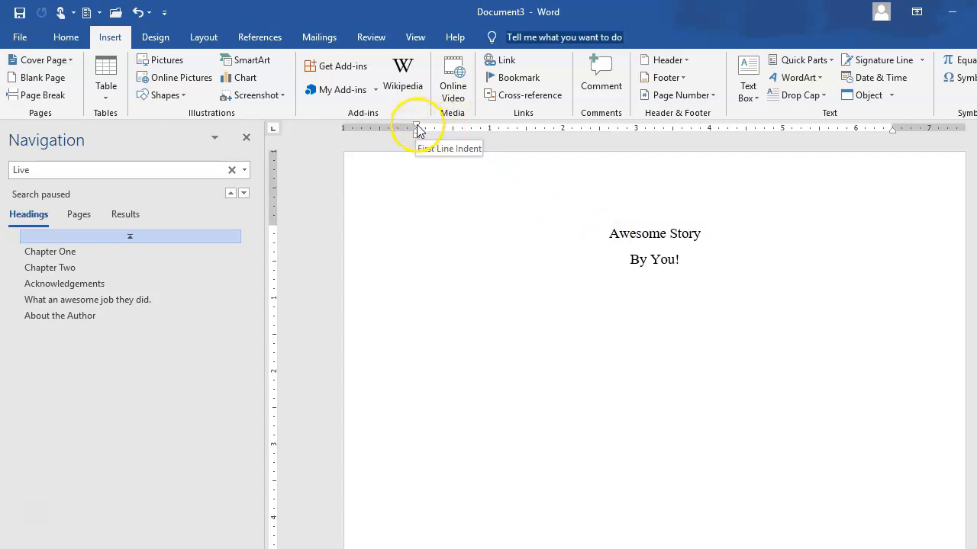
left_click(612, 231)
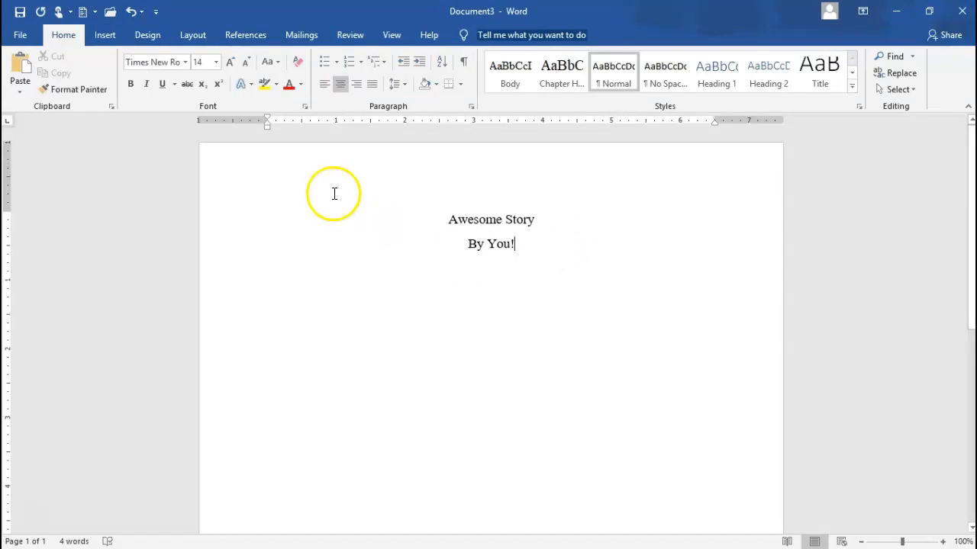
Step: Insert a page break after the "By You!" line to end the title page
left_click(104, 36)
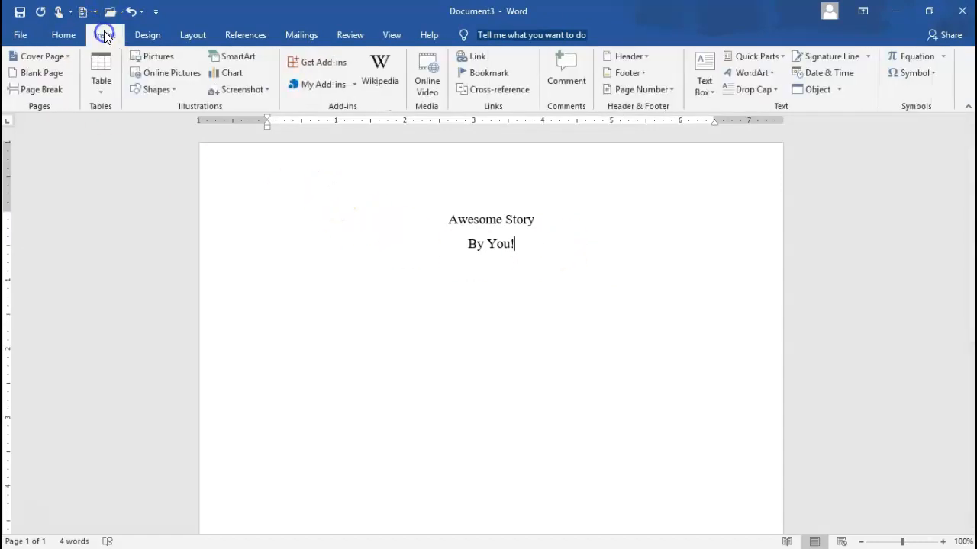
left_click(53, 90)
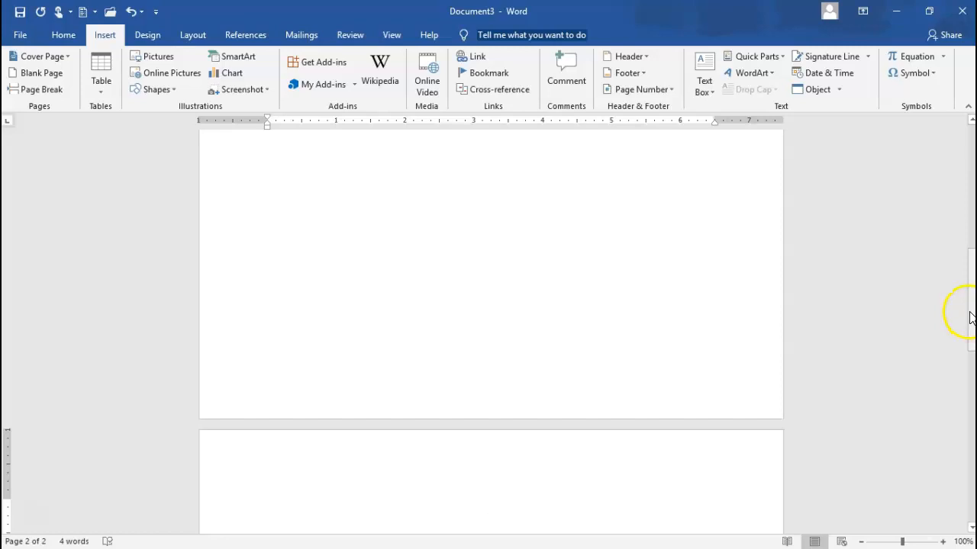
left_click_drag(969, 321, 969, 175)
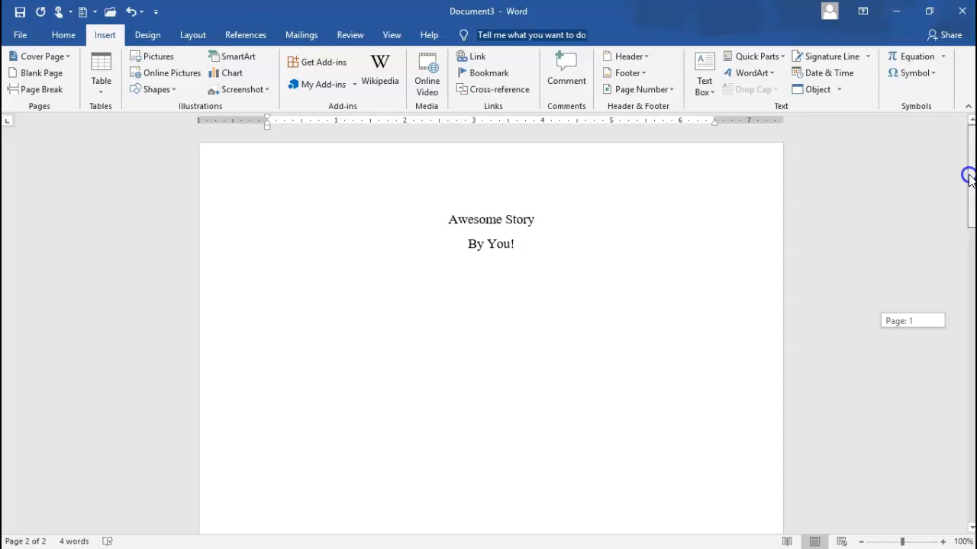
Step: Show the paragraph and formatting marks and check the page break on the title page
left_click(67, 35)
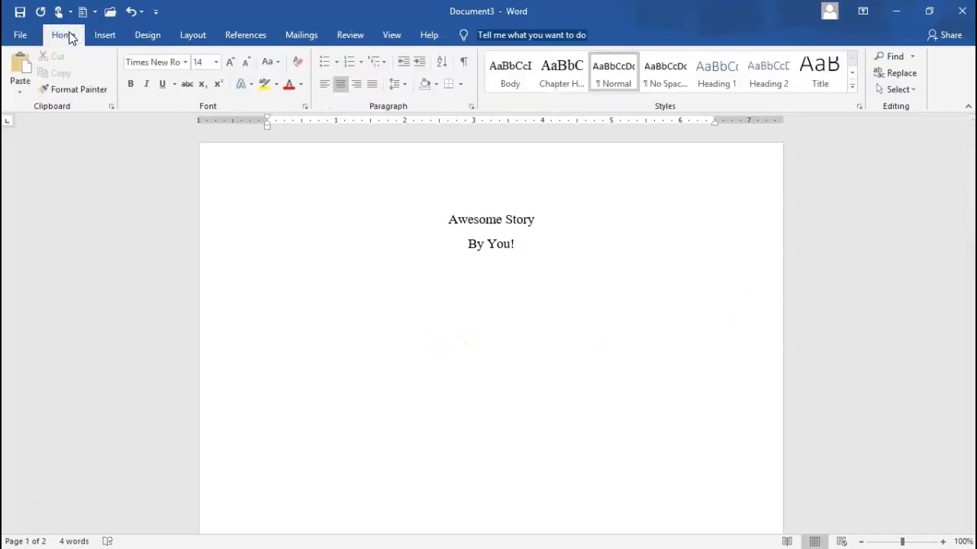
left_click(465, 64)
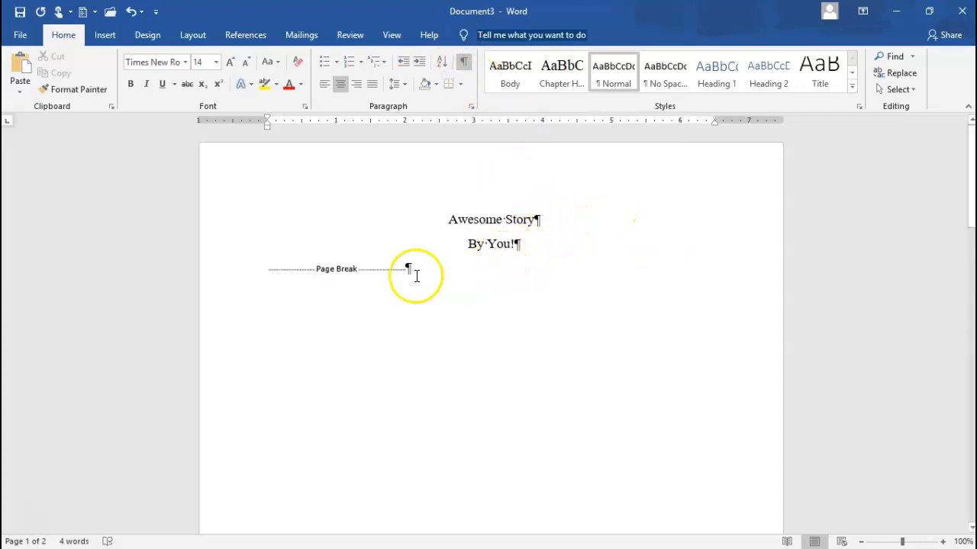
left_click(283, 278)
left_click_drag(616, 214, 539, 220)
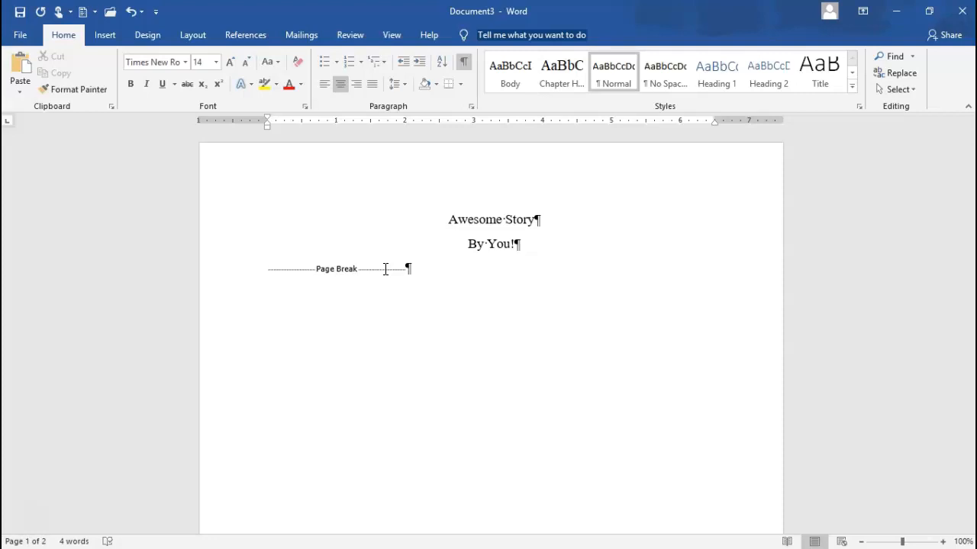
left_click(386, 269)
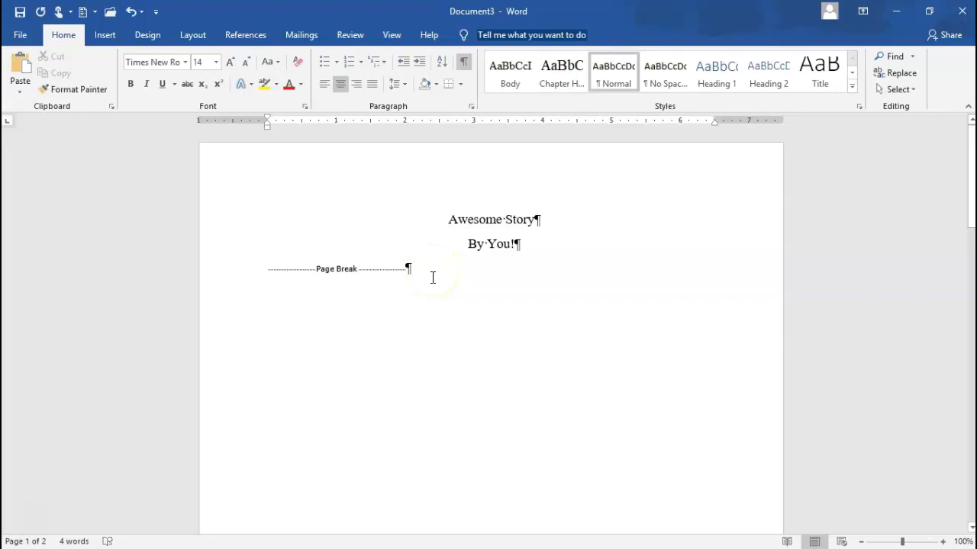
Step: Insert the built-in Automatic Table 1 table of contents at the empty paragraph on page 2
scroll(432, 277, "down", 5)
scroll(431, 278, "down", 5)
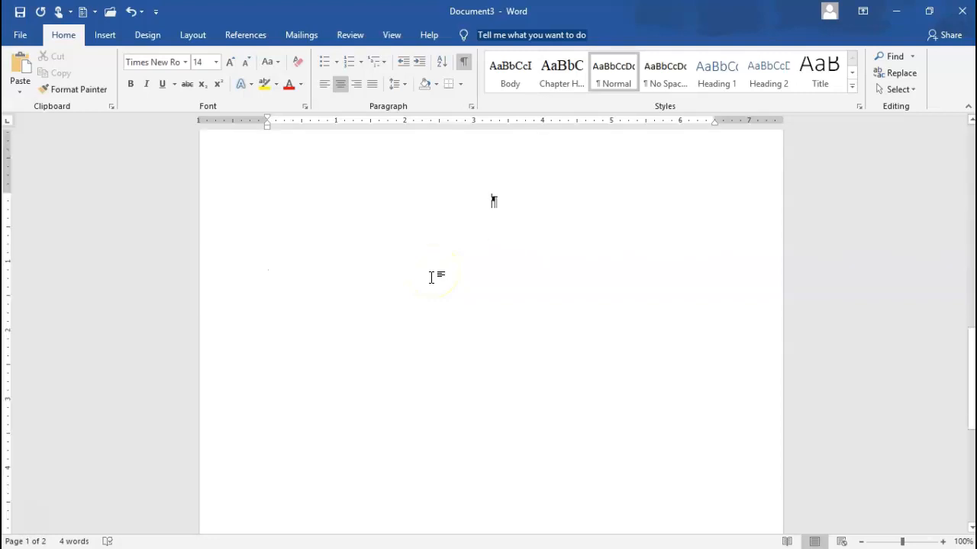
left_click(447, 207)
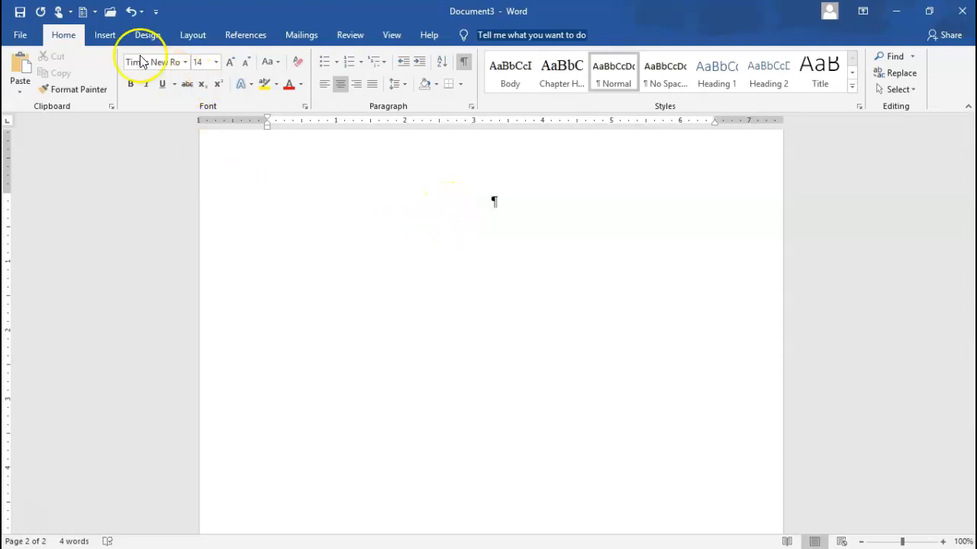
left_click(106, 37)
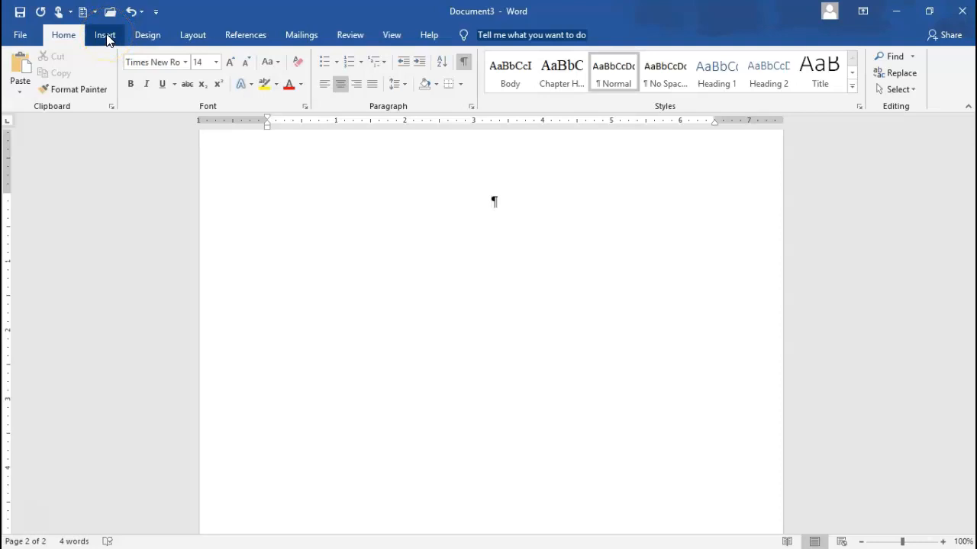
left_click(106, 37)
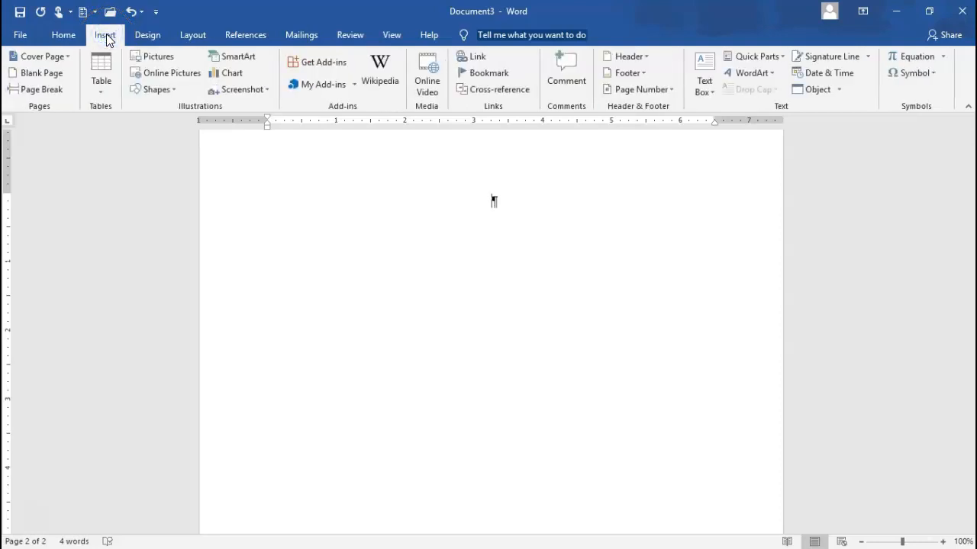
left_click(252, 40)
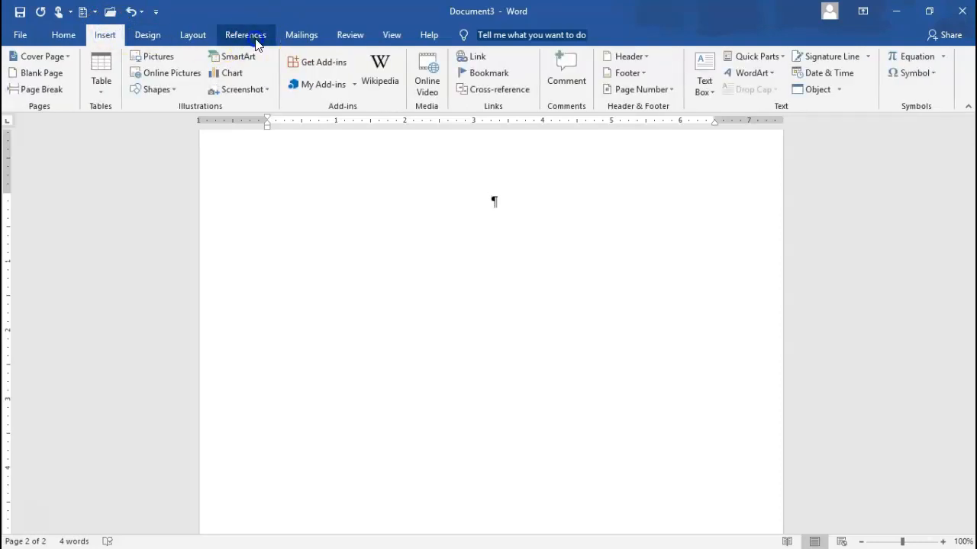
left_click(255, 39)
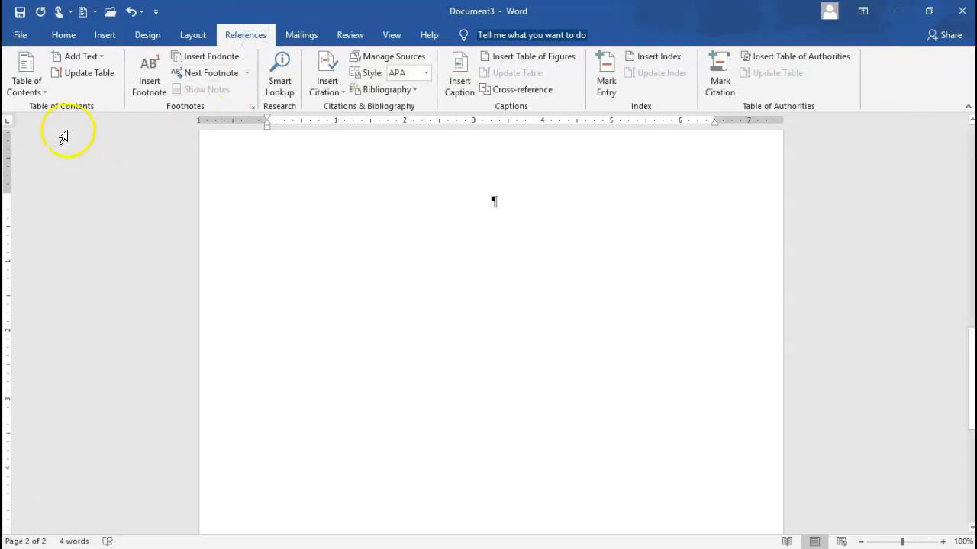
left_click(31, 75)
left_click(42, 90)
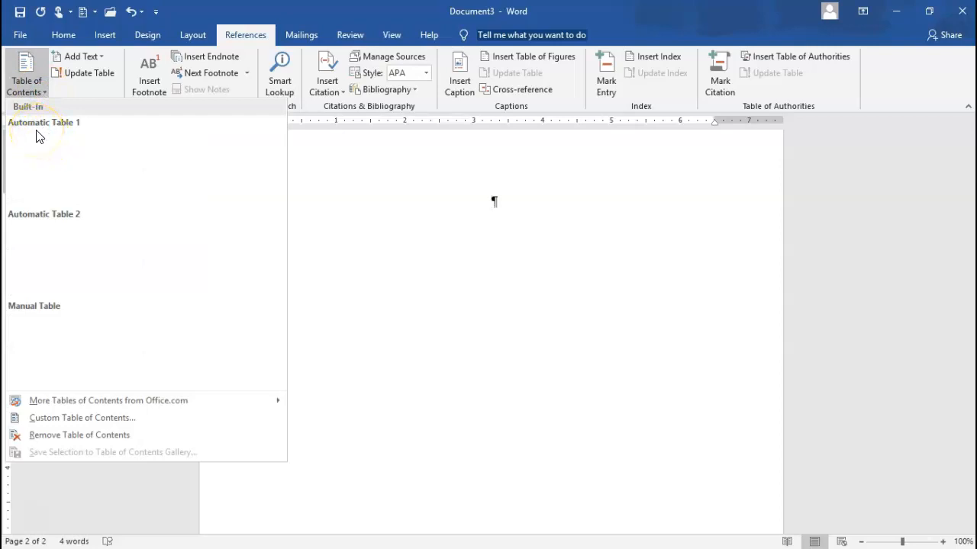
left_click(34, 131)
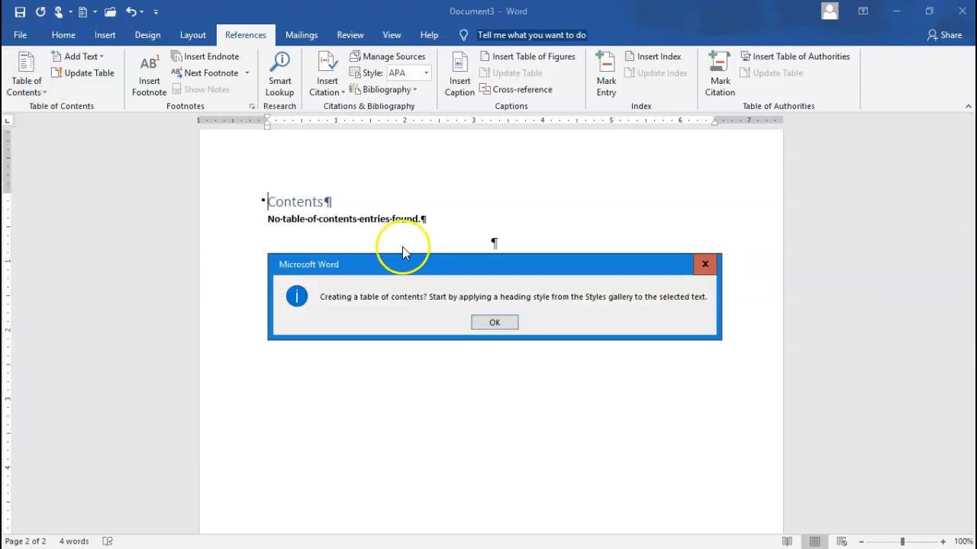
left_click(500, 325)
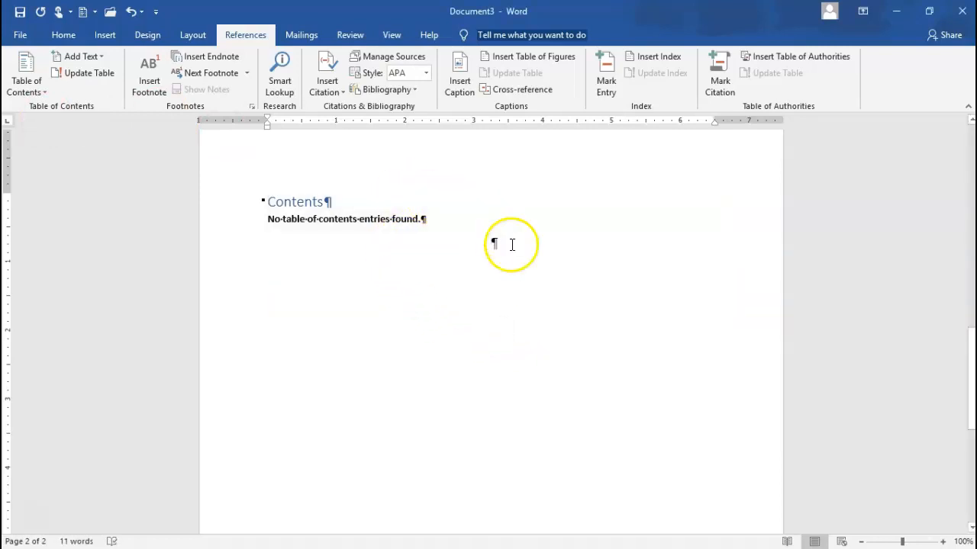
Step: Insert a page break at the empty paragraph below the table of contents, and dismiss the desktop notification
left_click(565, 244)
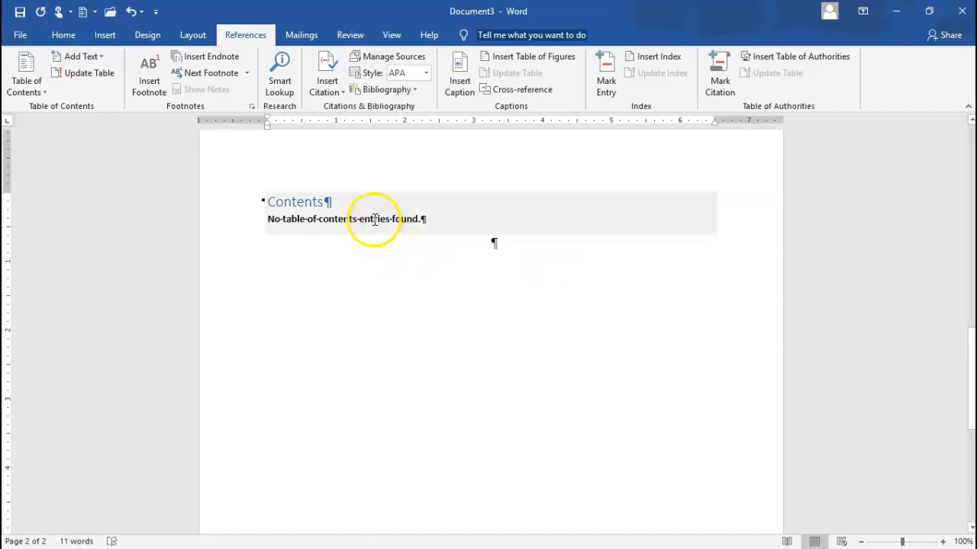
left_click(104, 37)
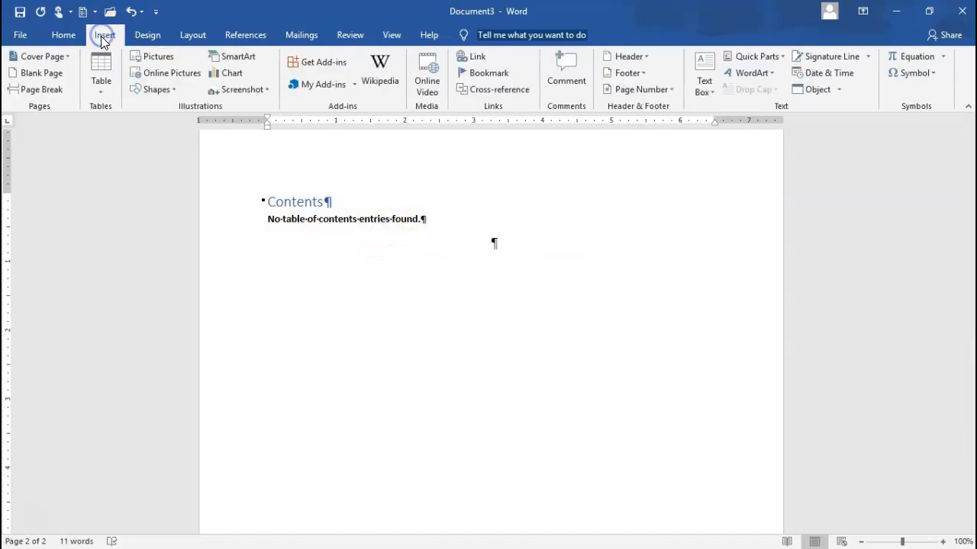
left_click(60, 92)
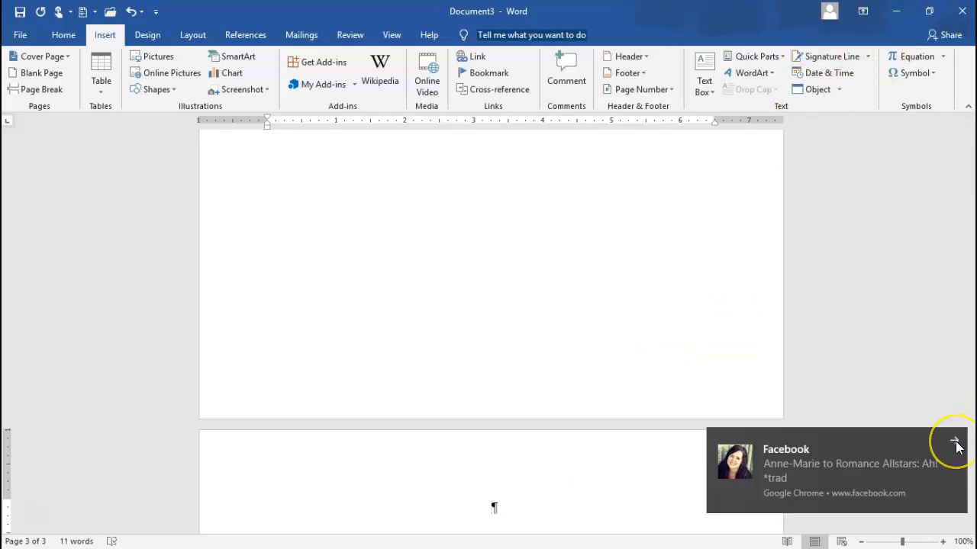
left_click(954, 444)
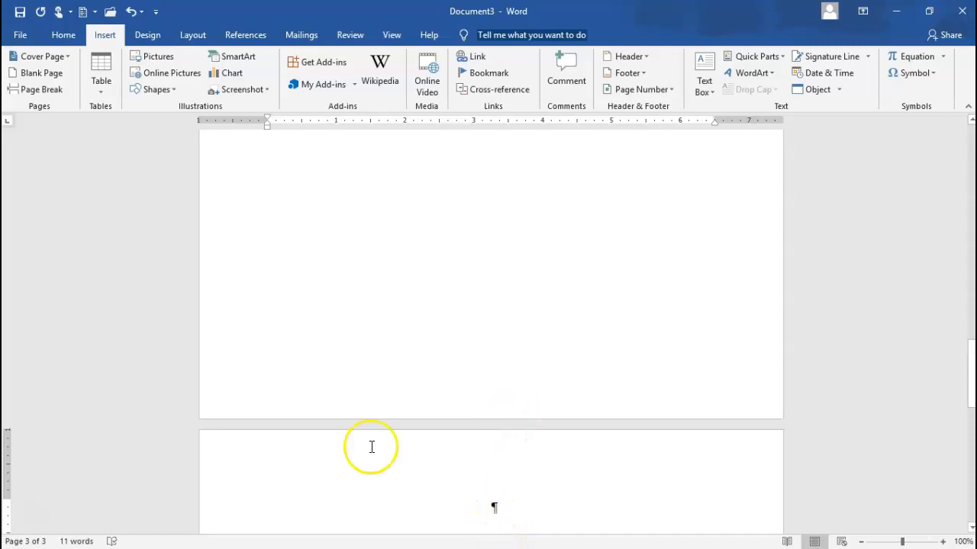
Step: Left-align the empty paragraph on page 3 and enter the copyright line "Awesome Book Copyright July 2019 by you"
left_click(63, 35)
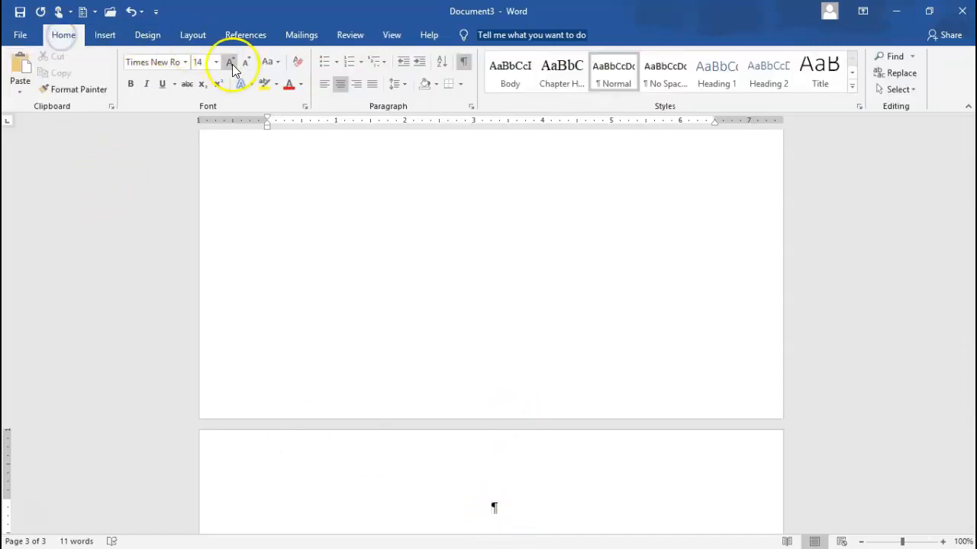
left_click(372, 85)
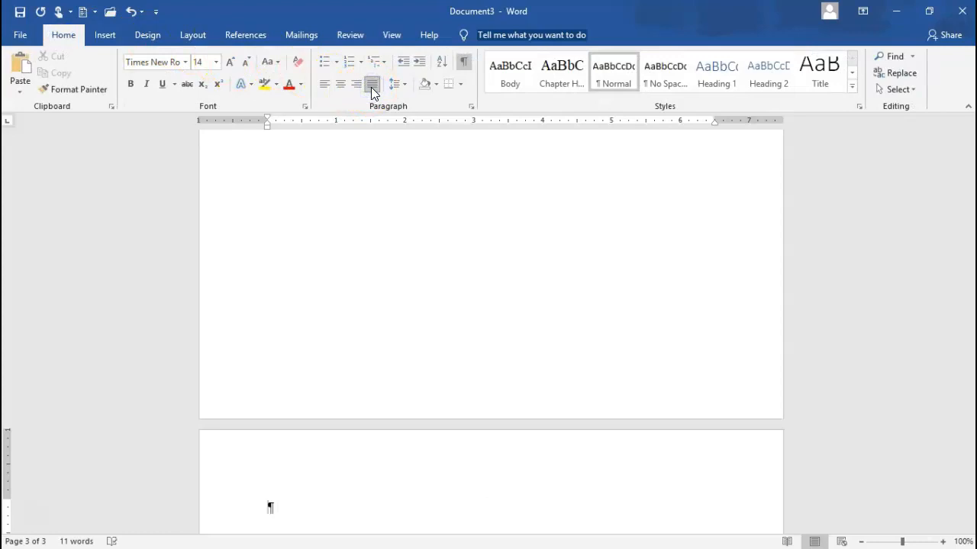
left_click(373, 86)
type("Awes")
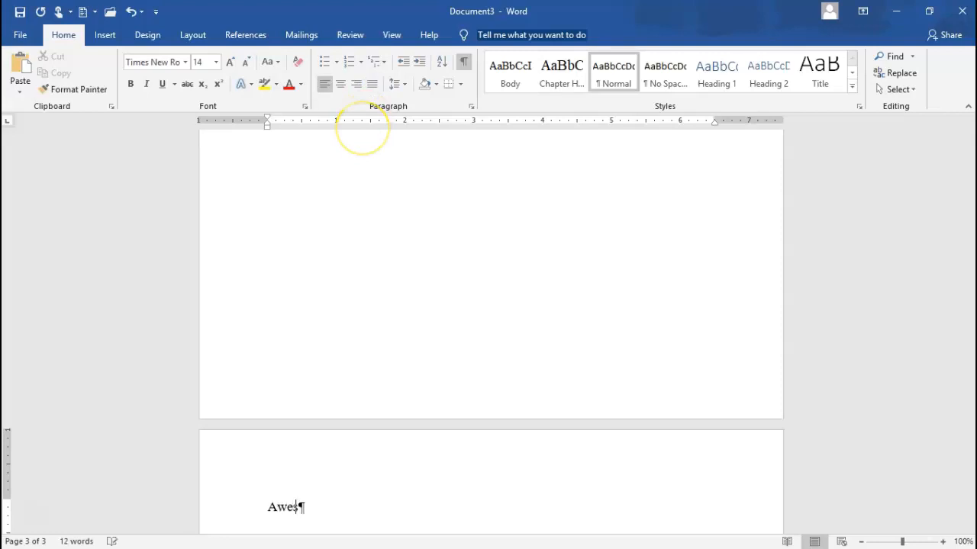
type("ome Book")
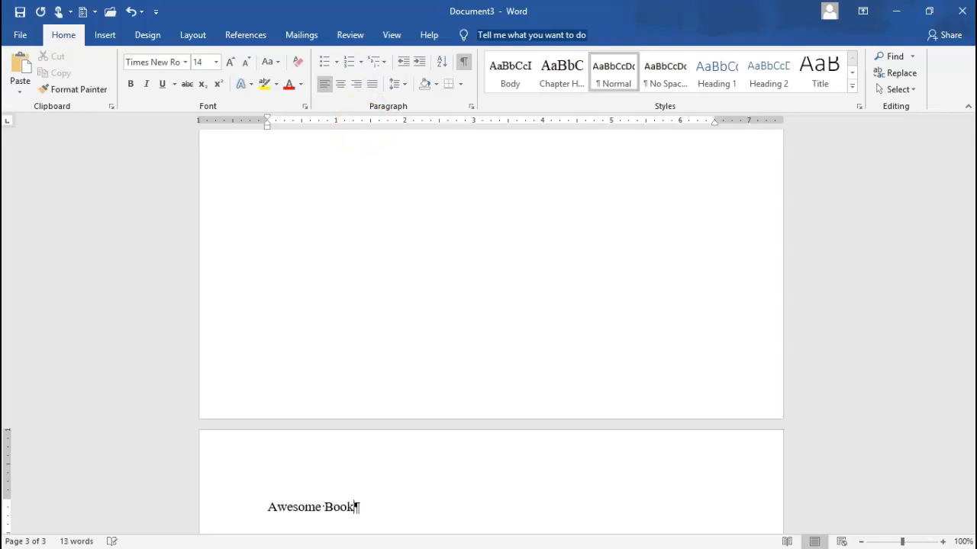
type(" Copyright 20")
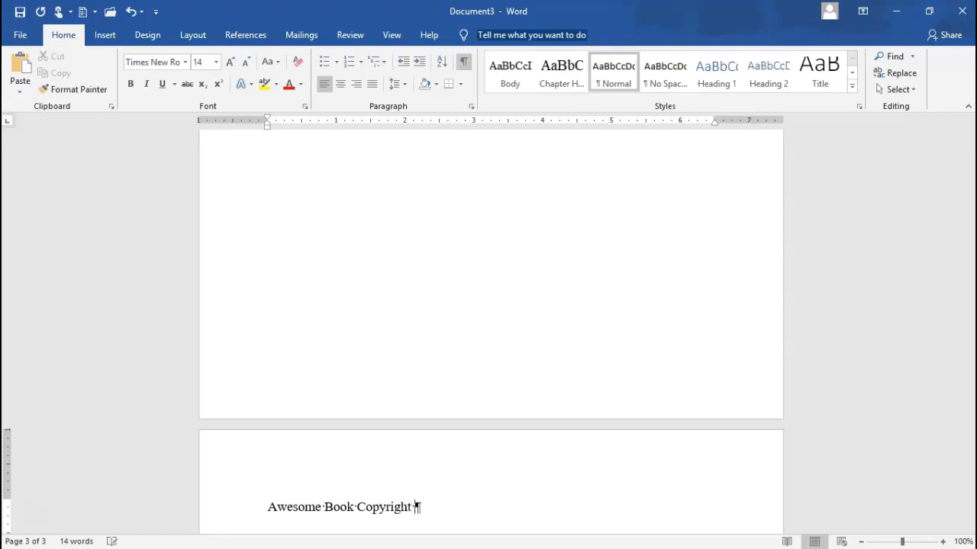
key("BackSpace")
key("BackSpace")
type("July 2019 by you")
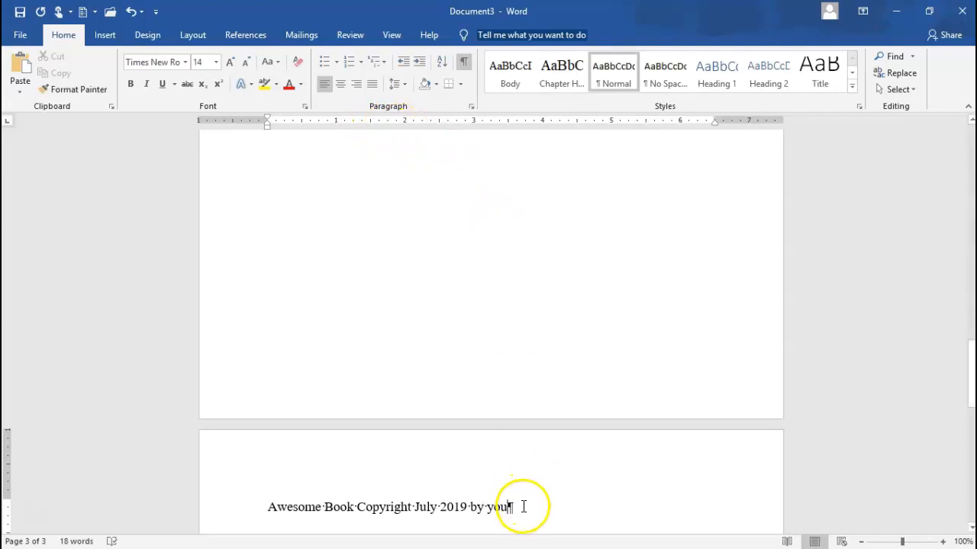
Step: Add a new line below the copyright line and insert a page break there
key("Return")
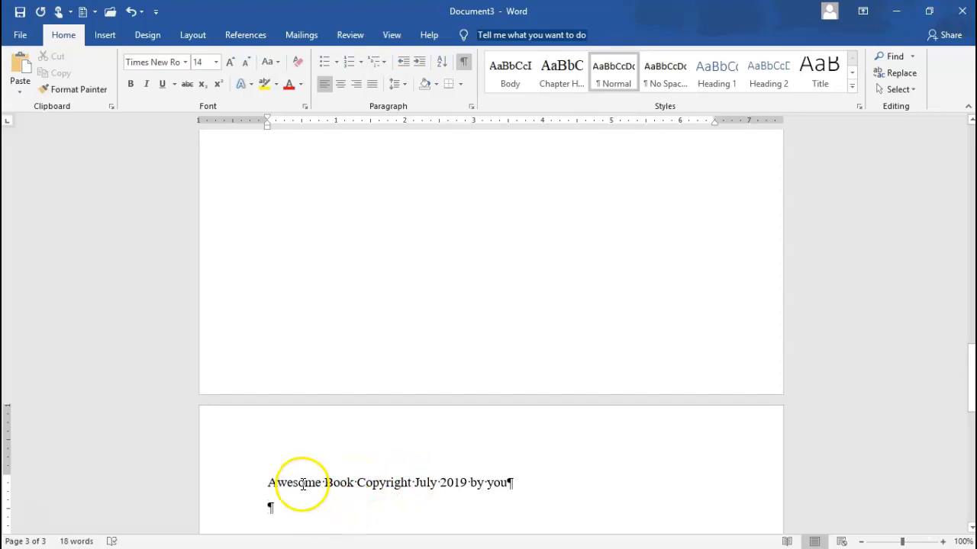
left_click(105, 35)
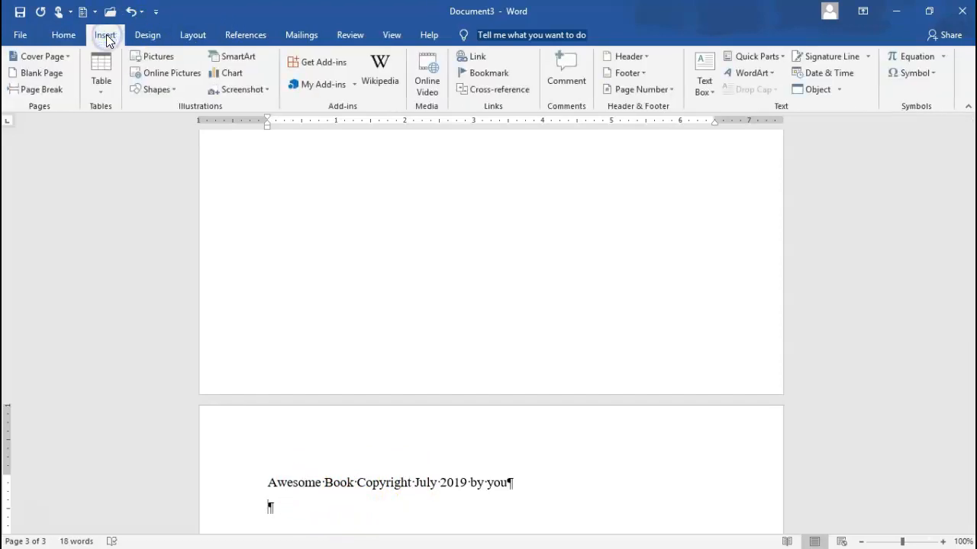
left_click(49, 90)
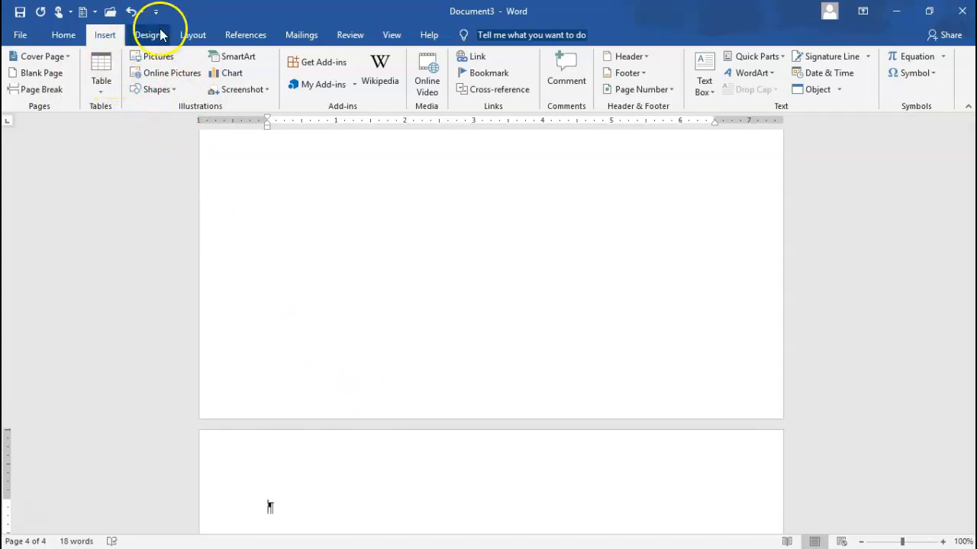
Step: Center the paragraph on page 4 and enter the dedication's opening line "This book is dedicated to:"
left_click(64, 36)
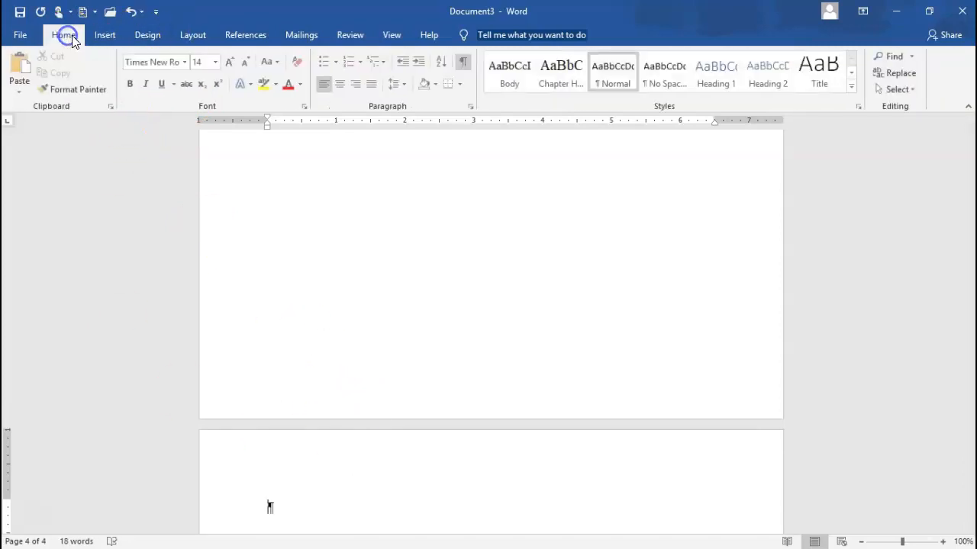
left_click(341, 85)
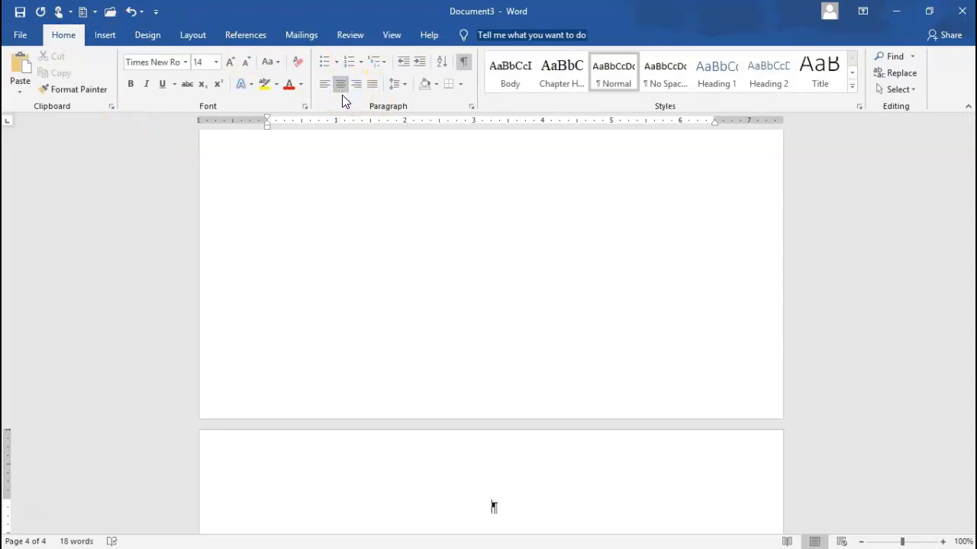
left_click(342, 98)
type("This book is de")
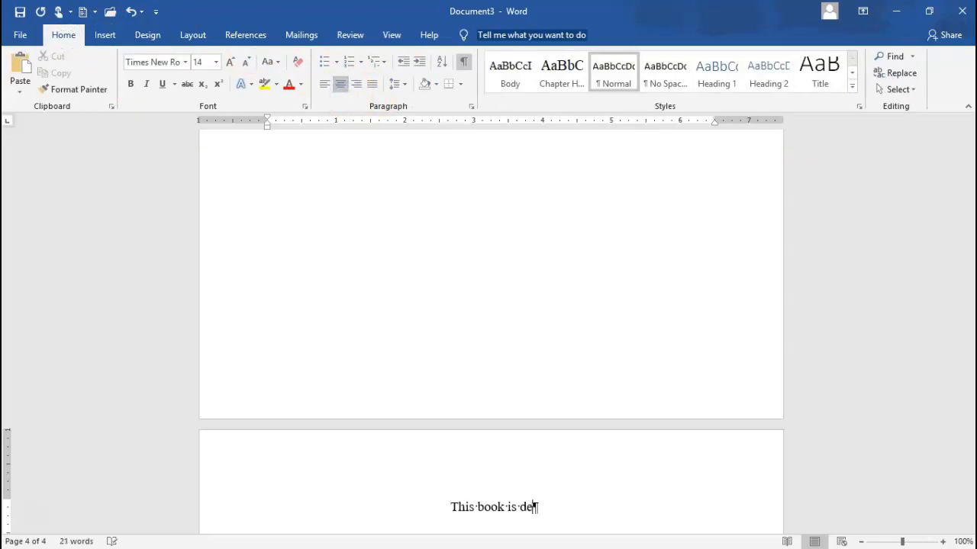
type("dica")
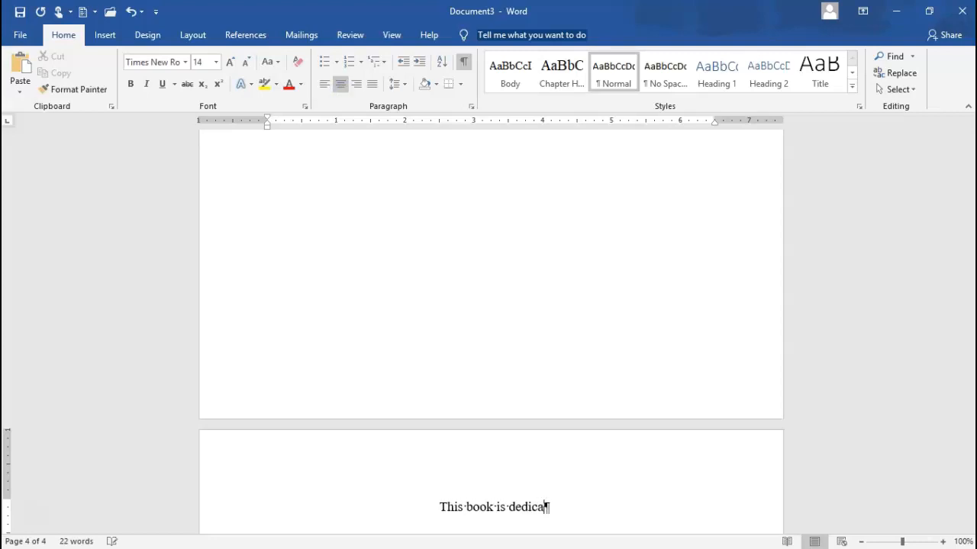
type("ted to:")
key("Return")
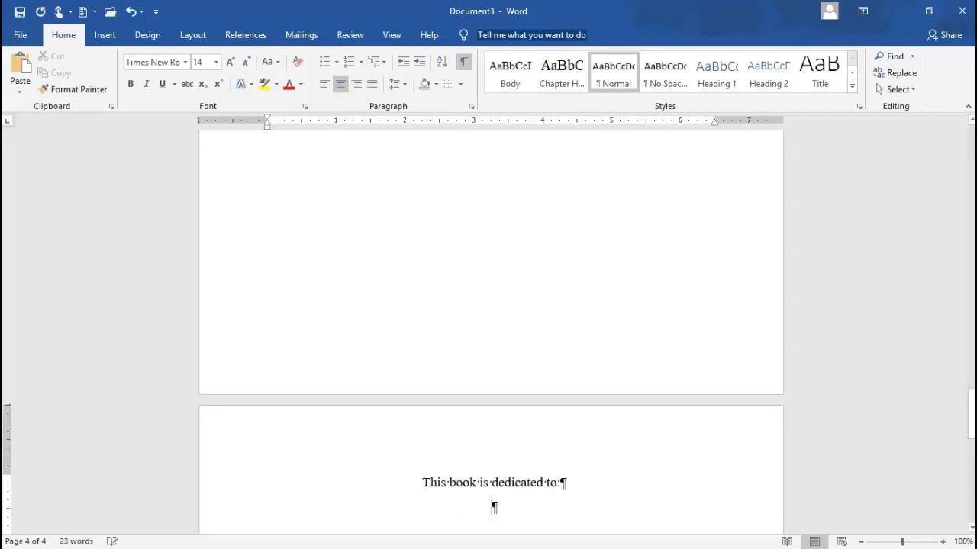
Step: Complete the dedication with the lines "Your favorite person" and "Or whoever you owe money too"
type("Your famo")
key("BackSpace")
key("BackSpace")
type("vorite ")
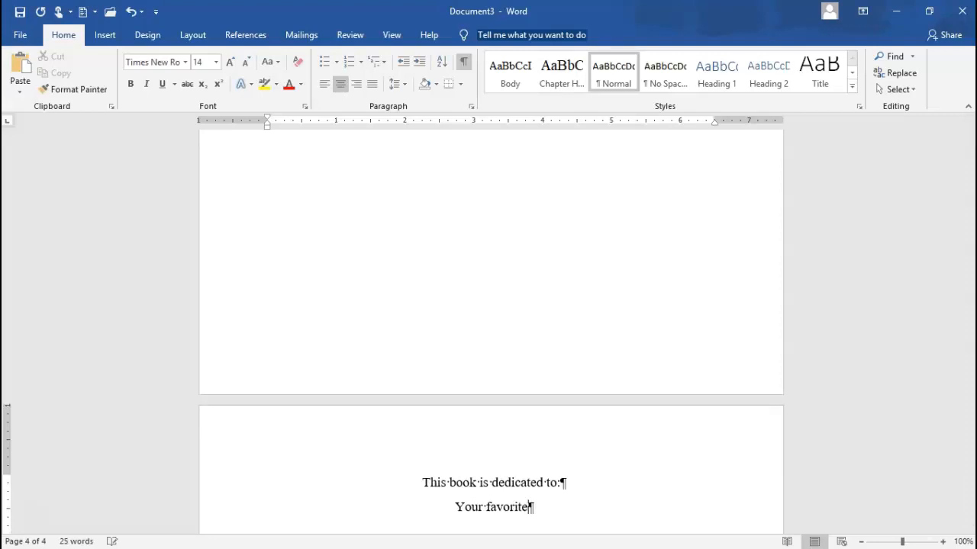
type("person")
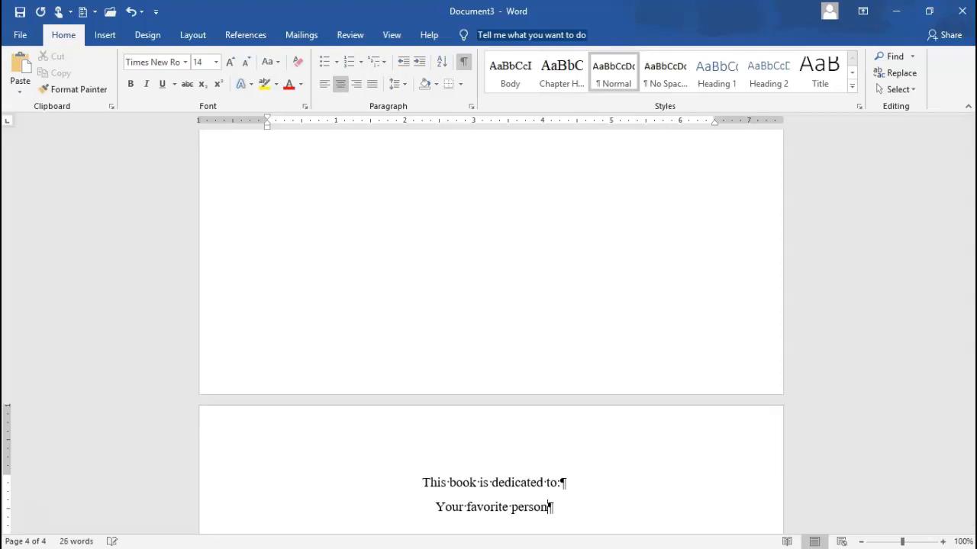
key("Return")
type("or whoever you w")
key("BackSpace")
type("owe money too")
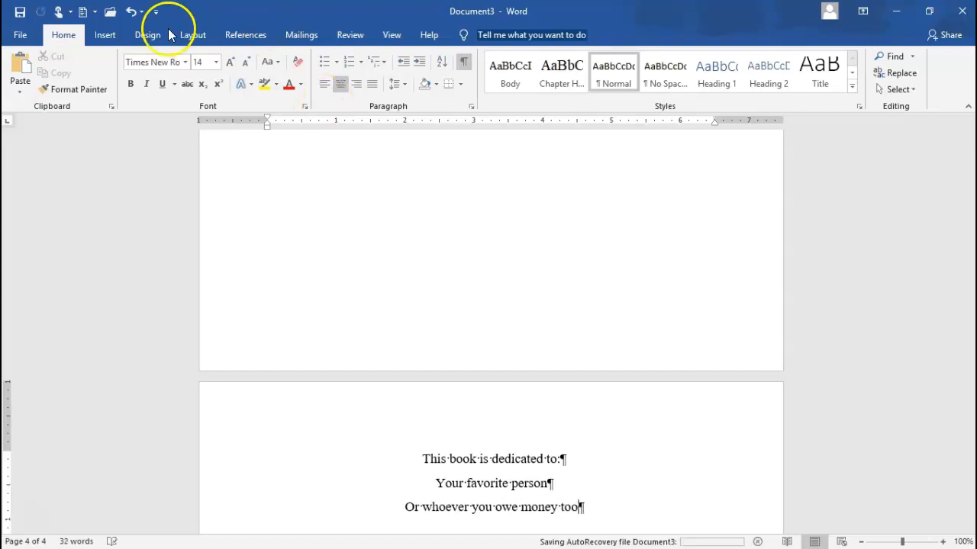
Step: Insert a page break after the last line of the dedication
left_click(105, 34)
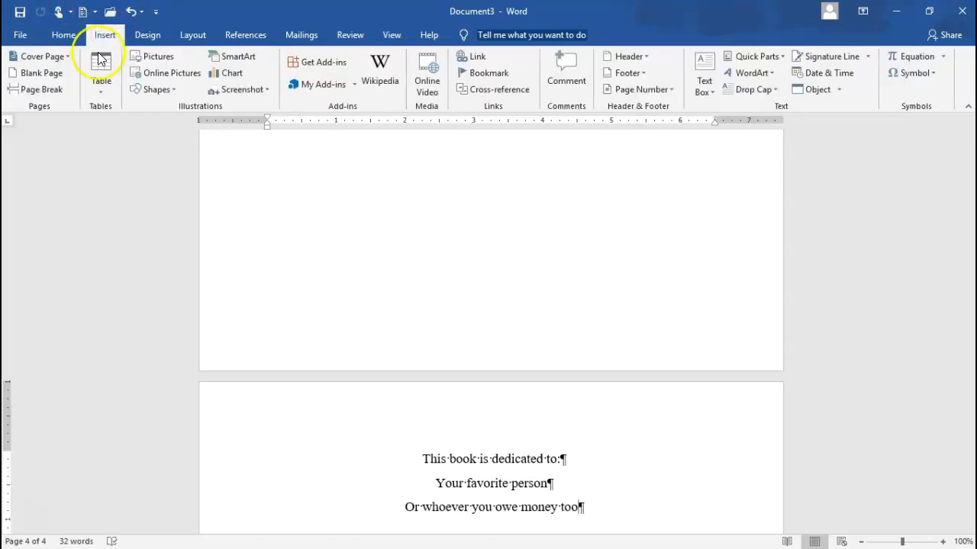
left_click(59, 91)
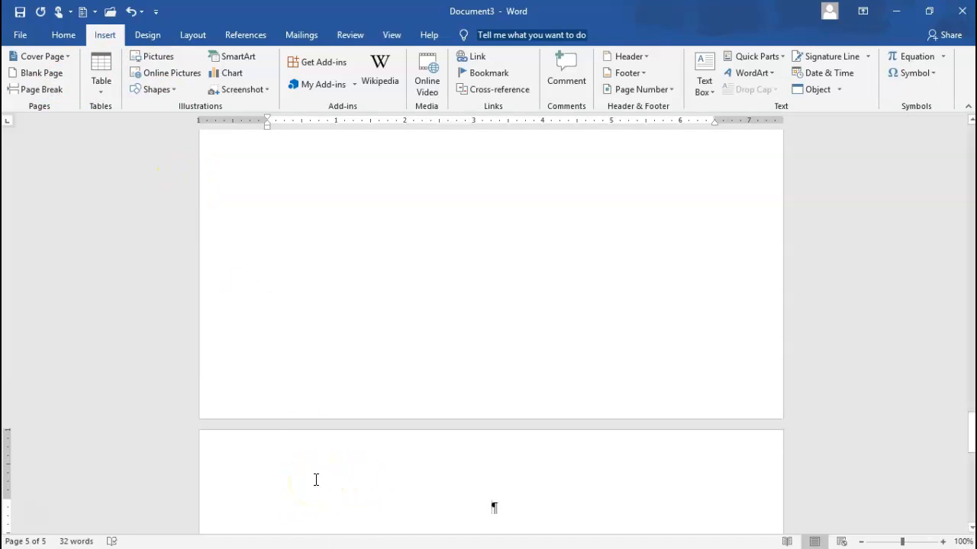
left_click(316, 479)
left_click(204, 272)
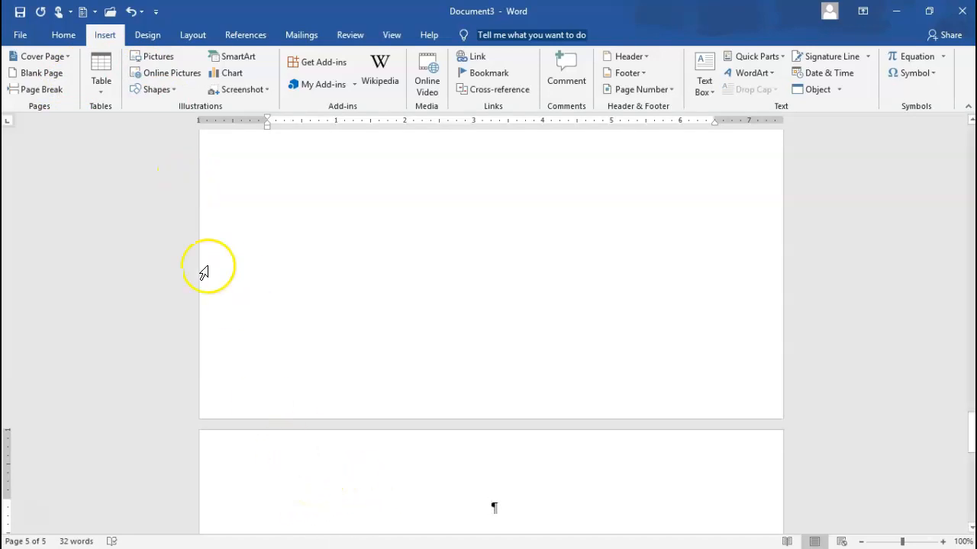
Step: Apply the custom chapter heading style to the empty paragraph on page 5 and enter "Chapter One" as the heading
left_click(64, 35)
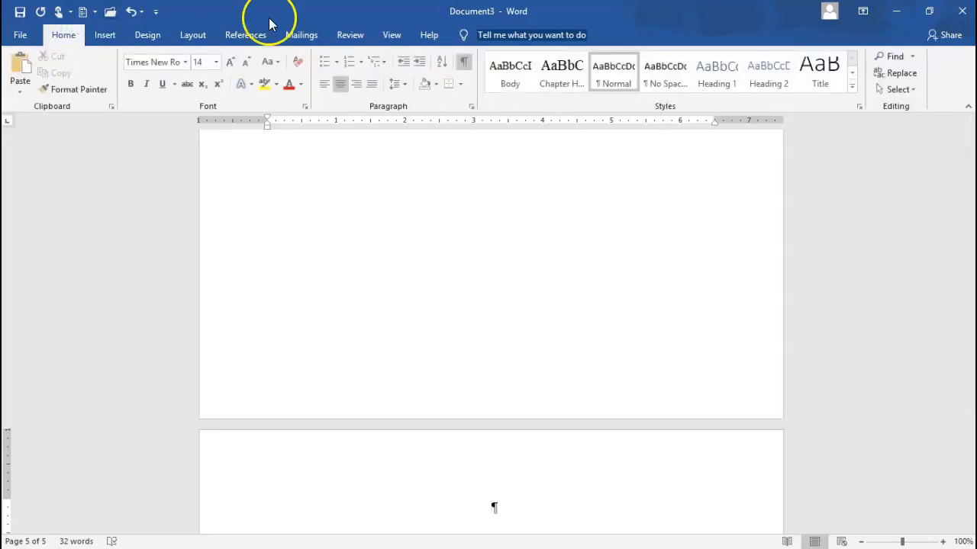
left_click(565, 80)
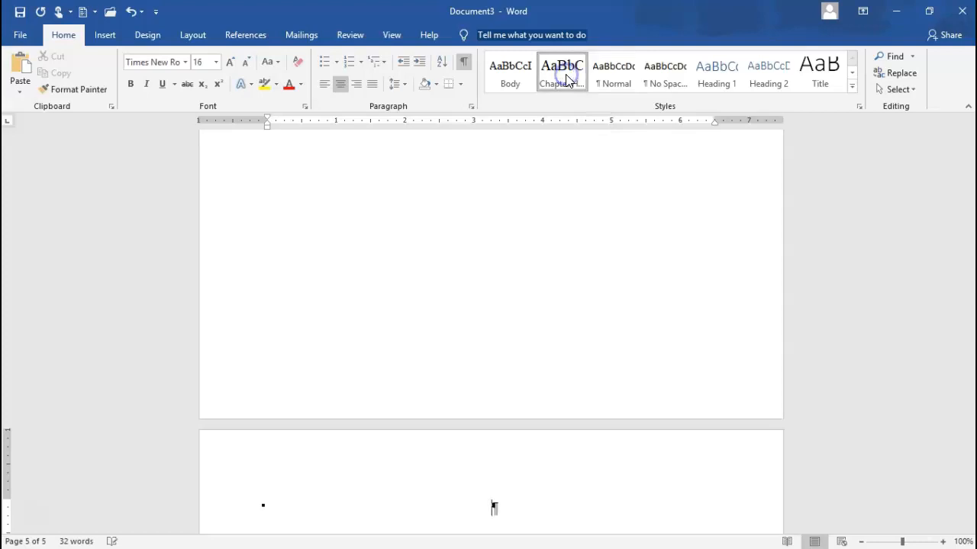
type("Chapter One")
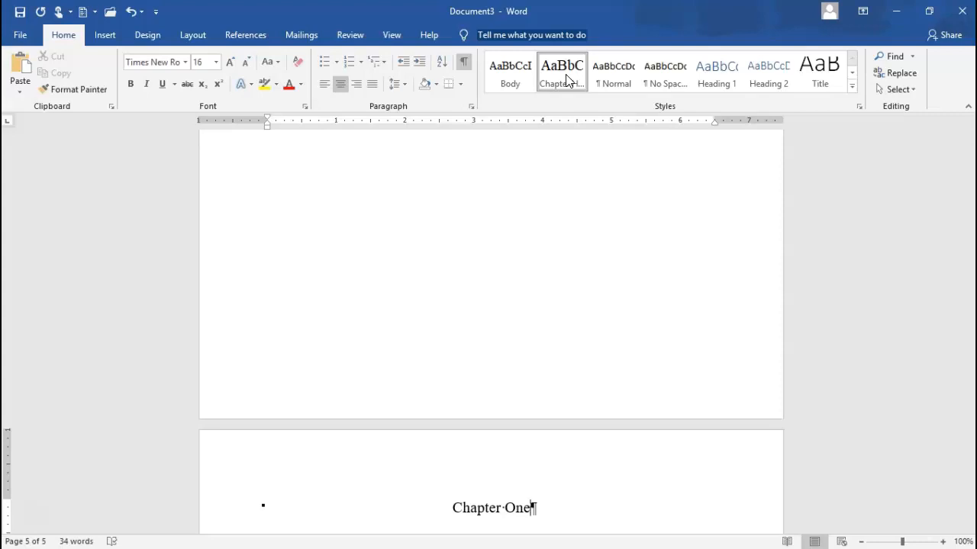
Step: Start a Body-style paragraph below the Chapter One heading and leave one empty line before the chapter text
key("Return")
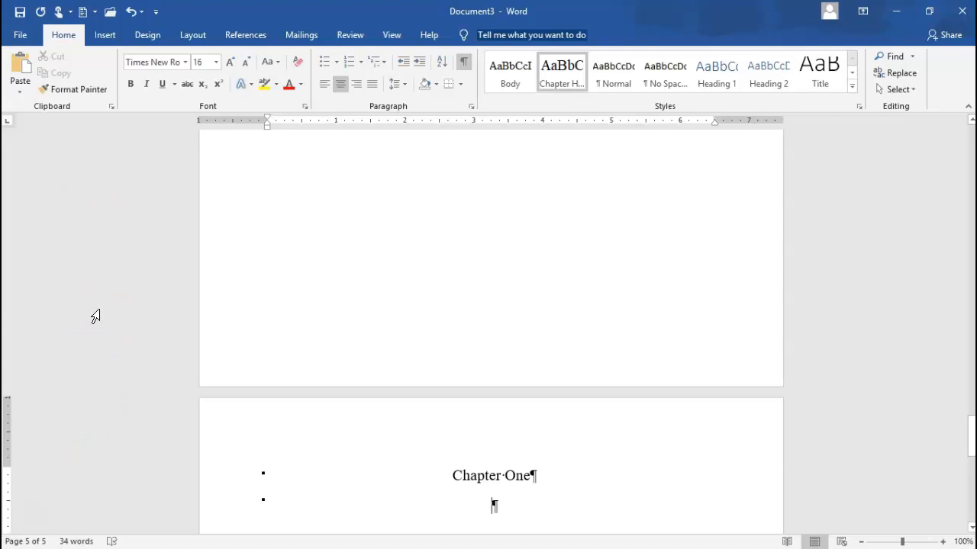
left_click(508, 80)
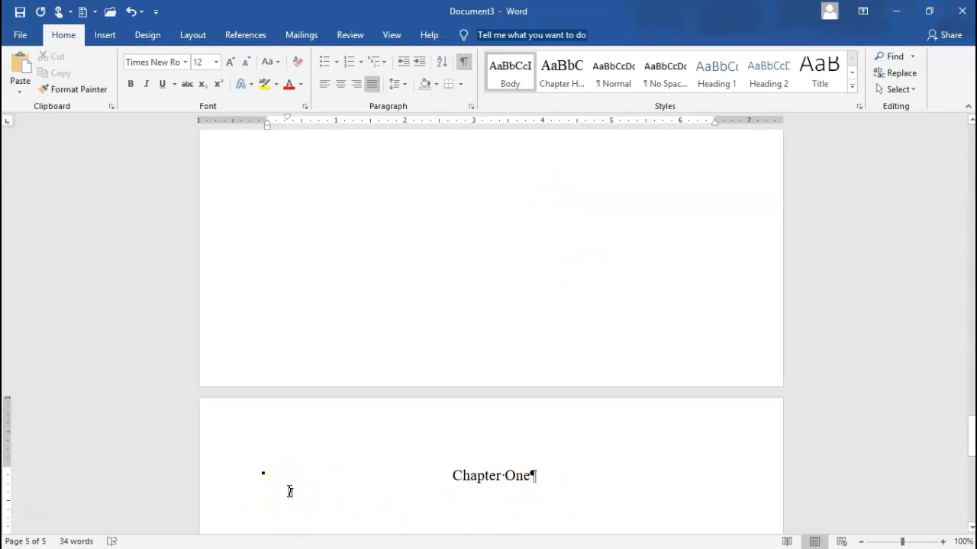
key("Return")
Step: Paste the copied chapter text at the second empty Body paragraph using Keep Text Only
left_click(300, 518)
right_click(299, 518)
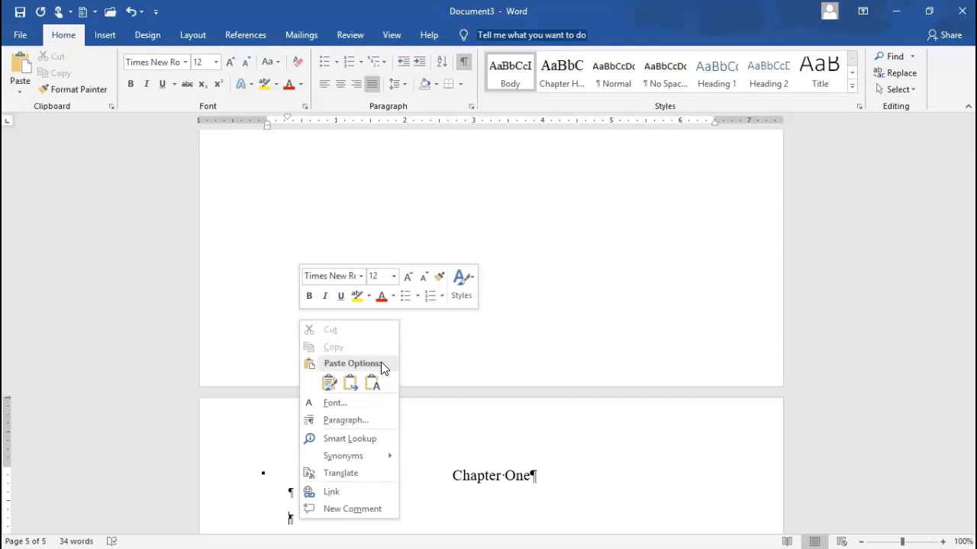
left_click(374, 380)
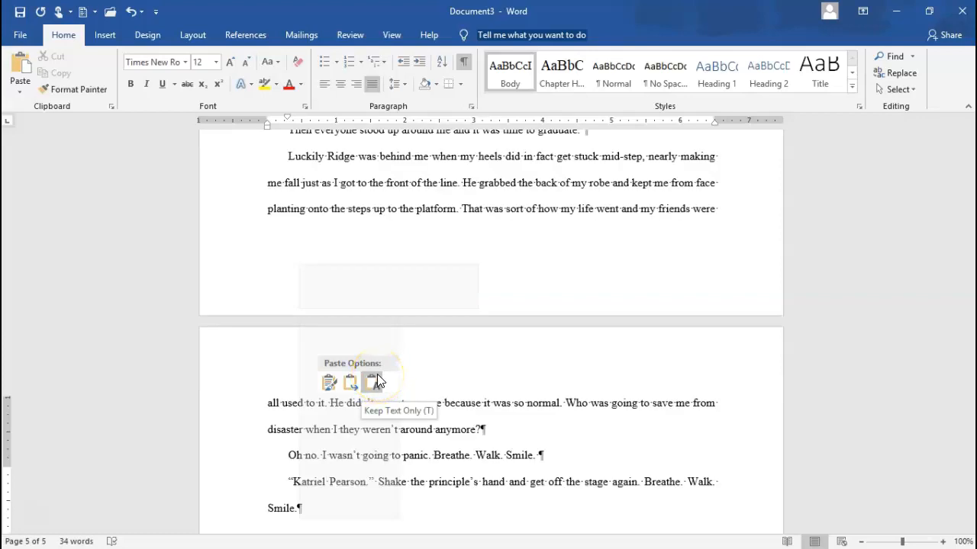
left_click(330, 383)
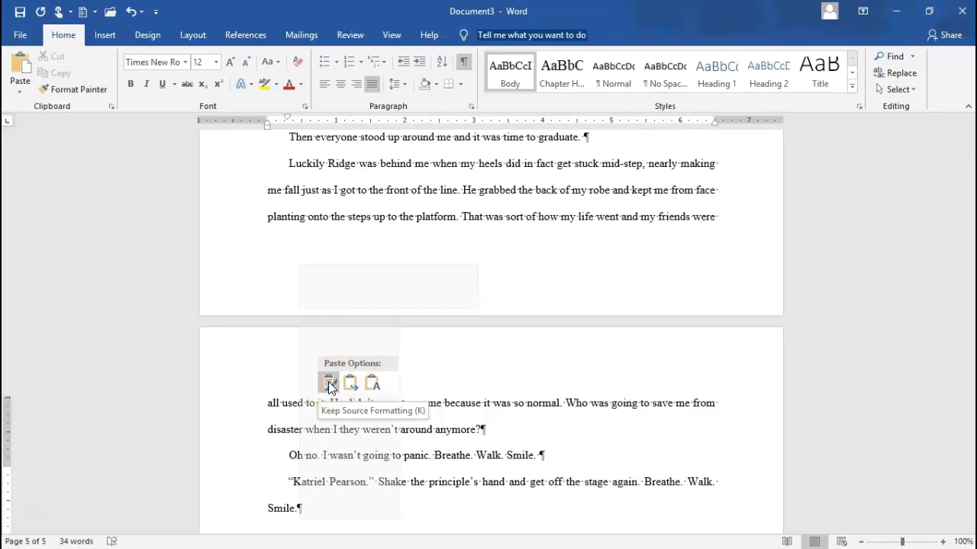
left_click(371, 383)
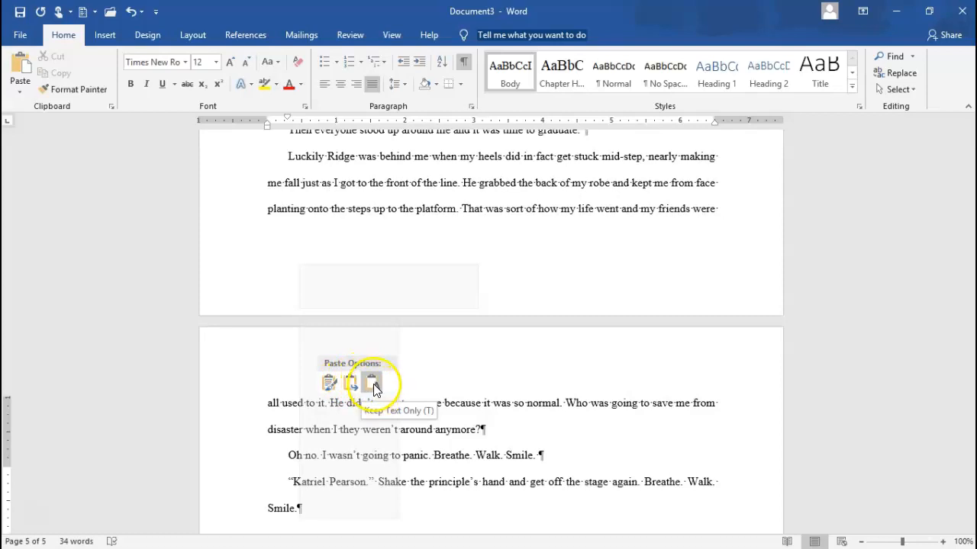
left_click(282, 458)
left_click(323, 455)
left_click(388, 452)
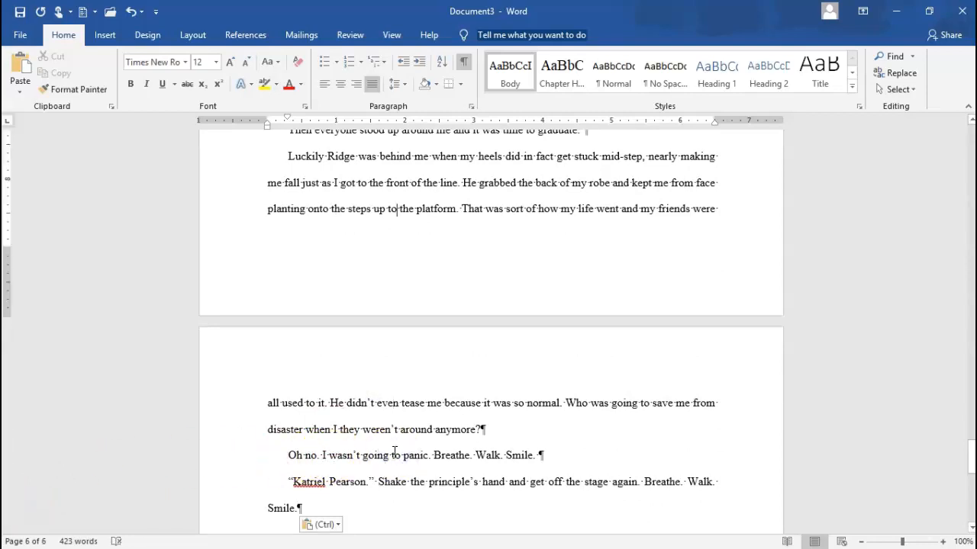
Step: Review the pasted Chapter One text back to its heading and the preceding page breaks, checking the paragraph formatting
scroll(394, 453, "up", 3)
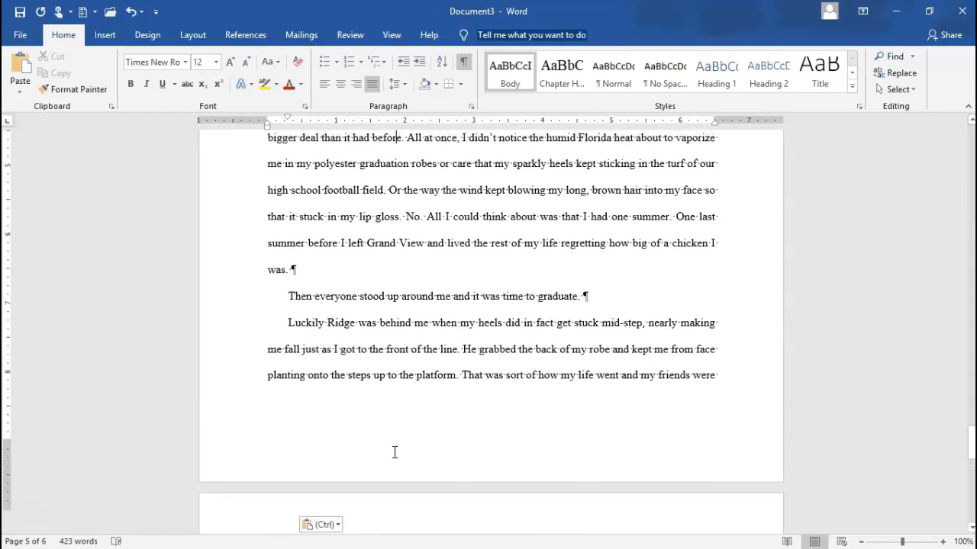
key("Up")
key("Up")
key("Up")
key("Up")
key("Up")
key("Up")
key("Up")
key("Up")
key("Up")
key("Up")
key("Up")
key("Up")
key("Up")
key("Up")
key("Up")
key("Up")
key("Up")
key("Up")
key("Up")
key("Up")
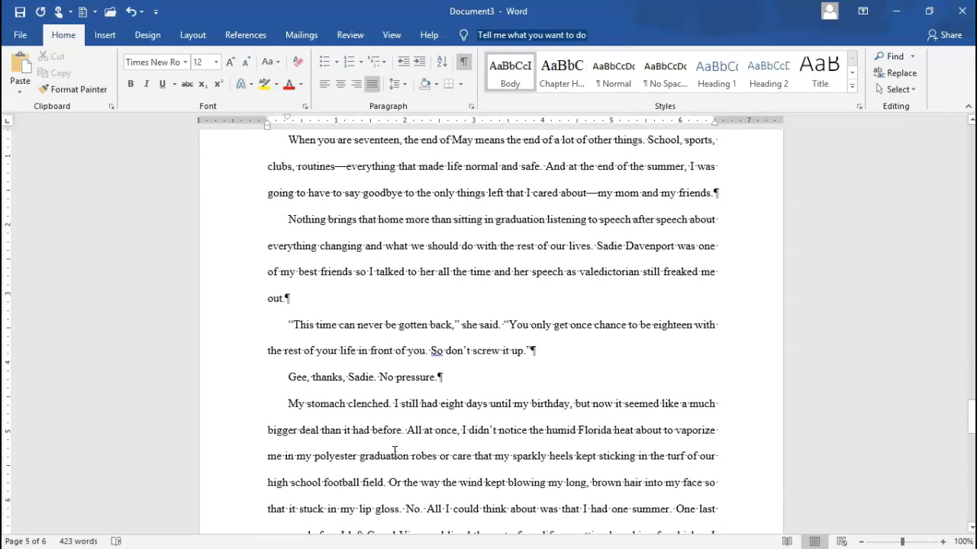
key("Up")
key("Up")
key("Up")
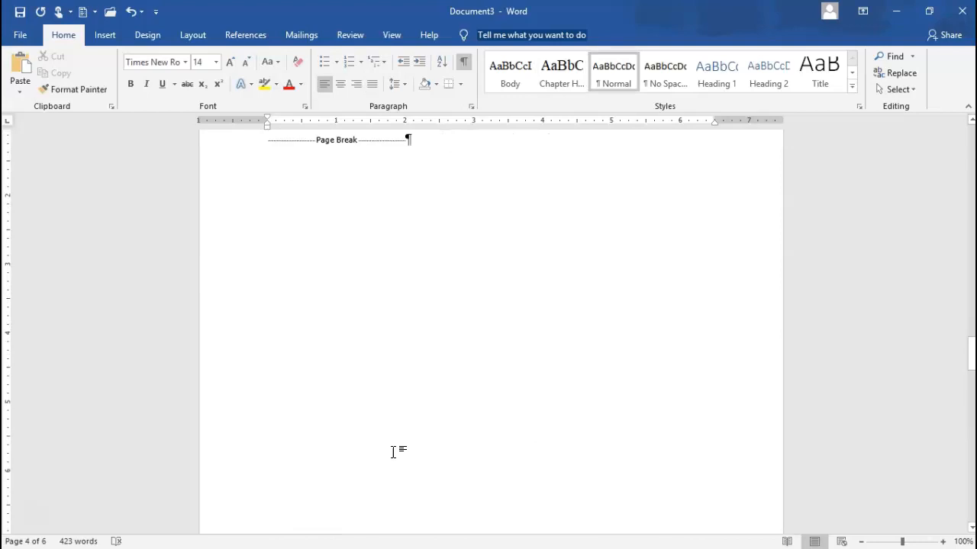
key("Down")
key("Down")
key("Down")
key("Down")
key("Down")
key("Down")
scroll(395, 452, "down", 5)
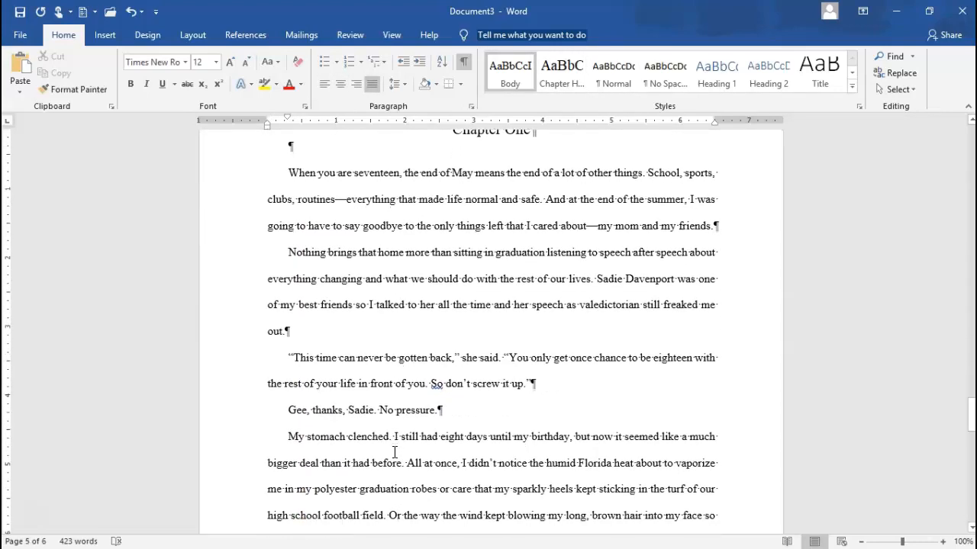
scroll(395, 451, "down", 1)
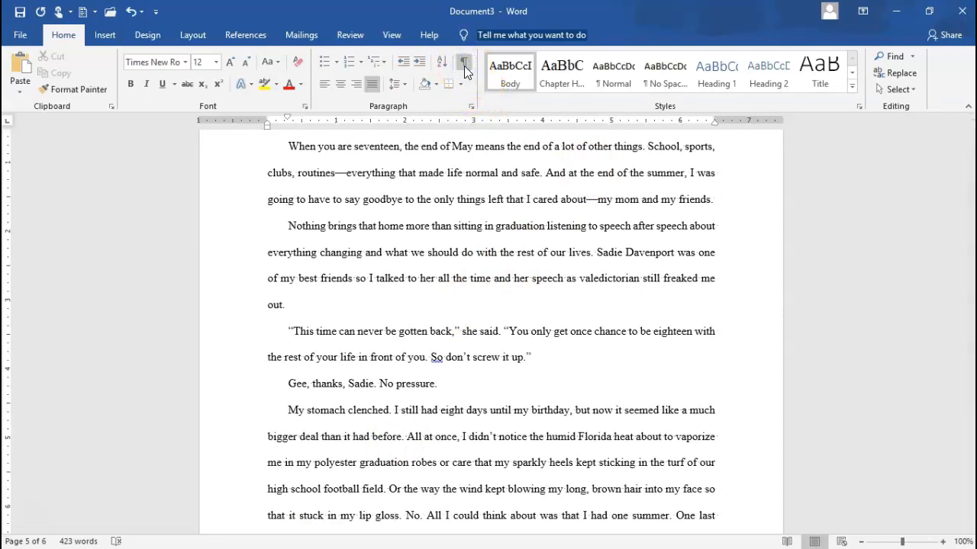
Step: Start a new paragraph after the final line of the Chapter One text and insert a page break there
scroll(464, 71, "down", 16)
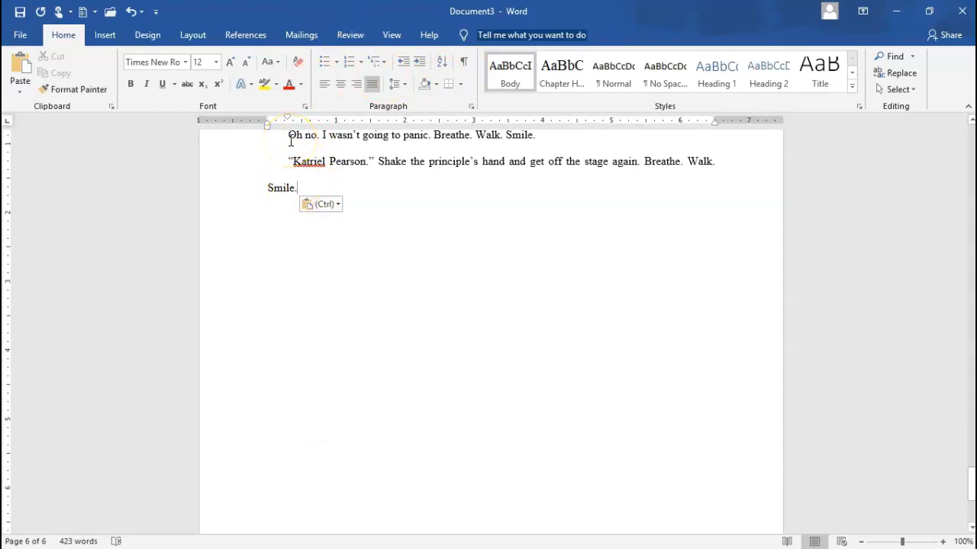
key("Return")
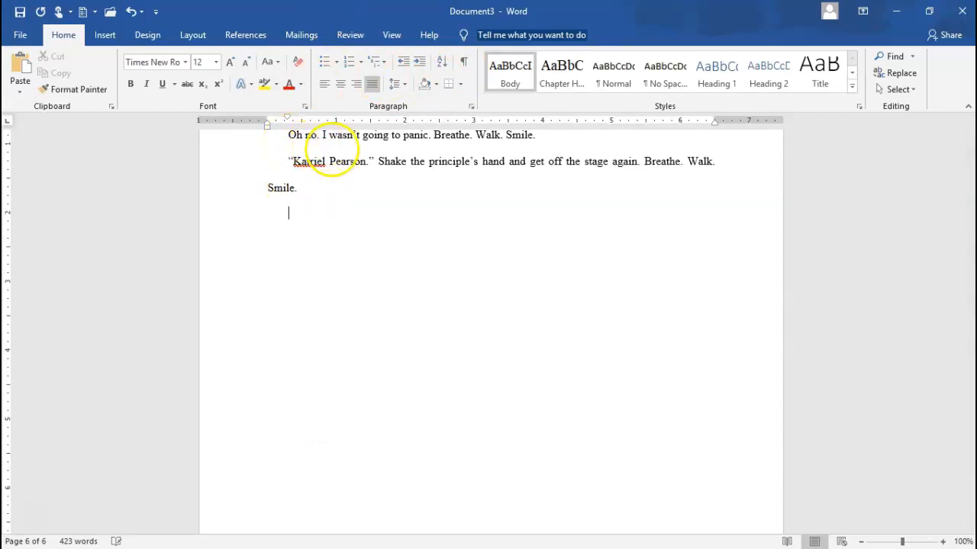
left_click(105, 36)
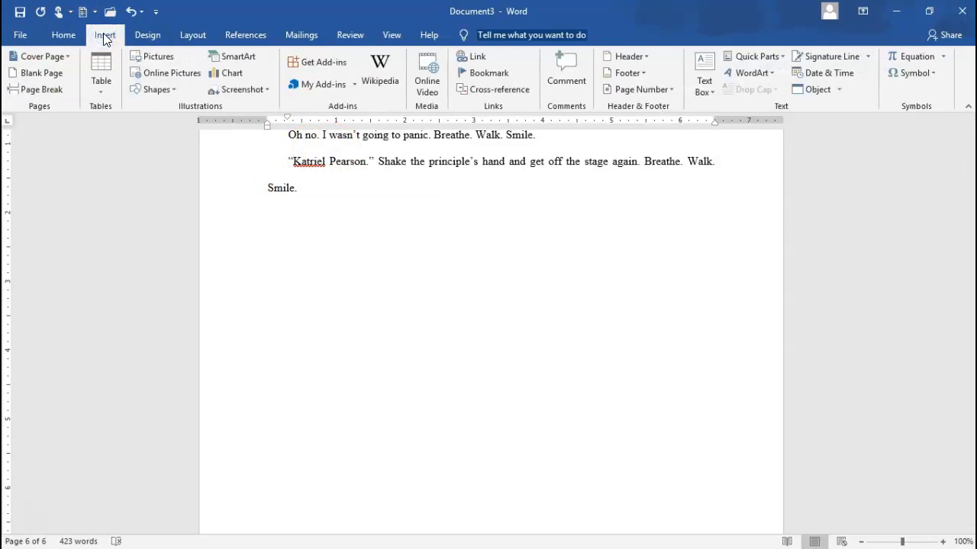
left_click(43, 90)
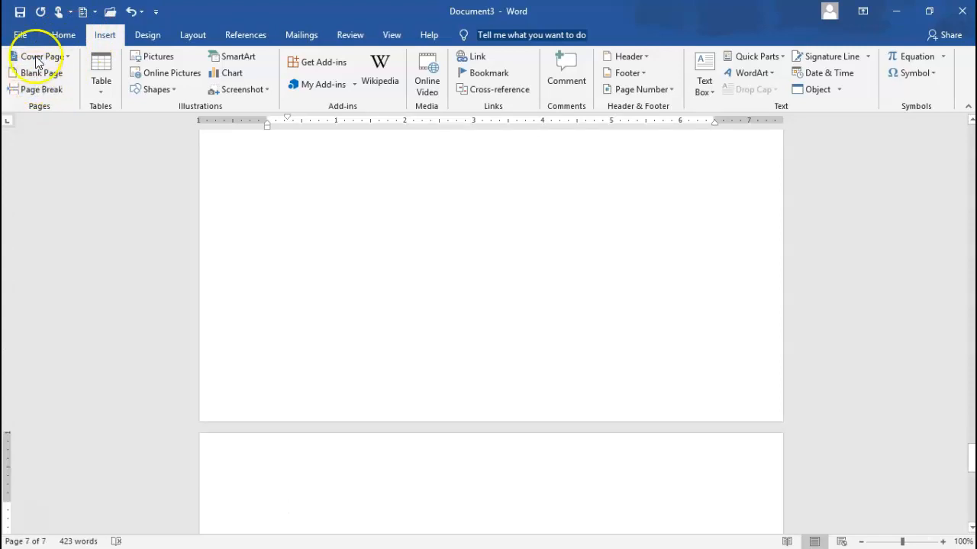
Step: Apply the Chapter Heading style to the empty paragraph on page 7 and enter "Chapter Two" as the heading
left_click(63, 34)
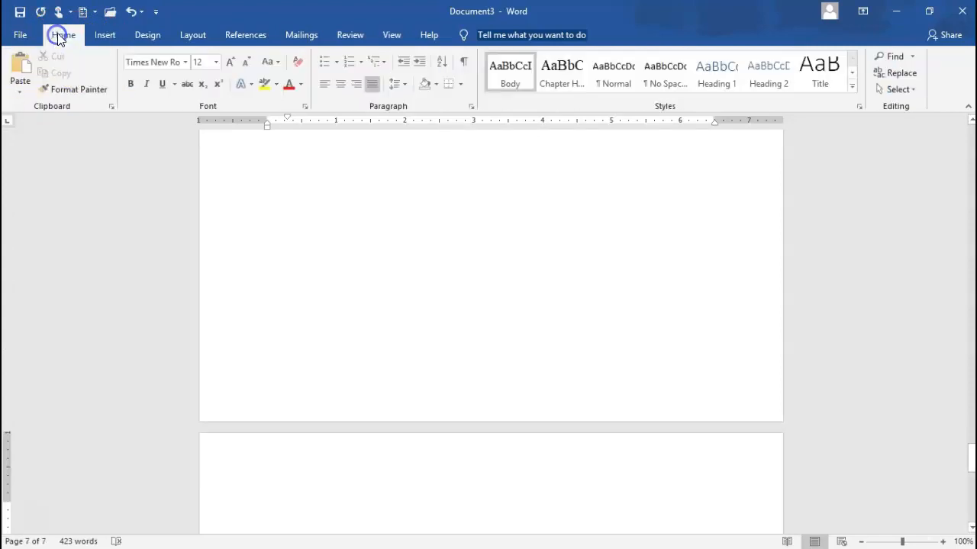
left_click(565, 70)
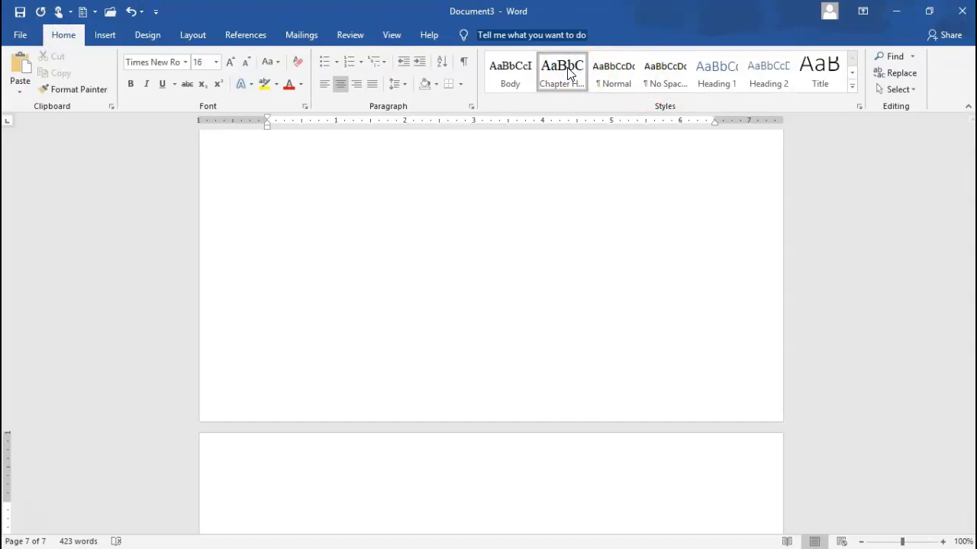
type("Chapter Two")
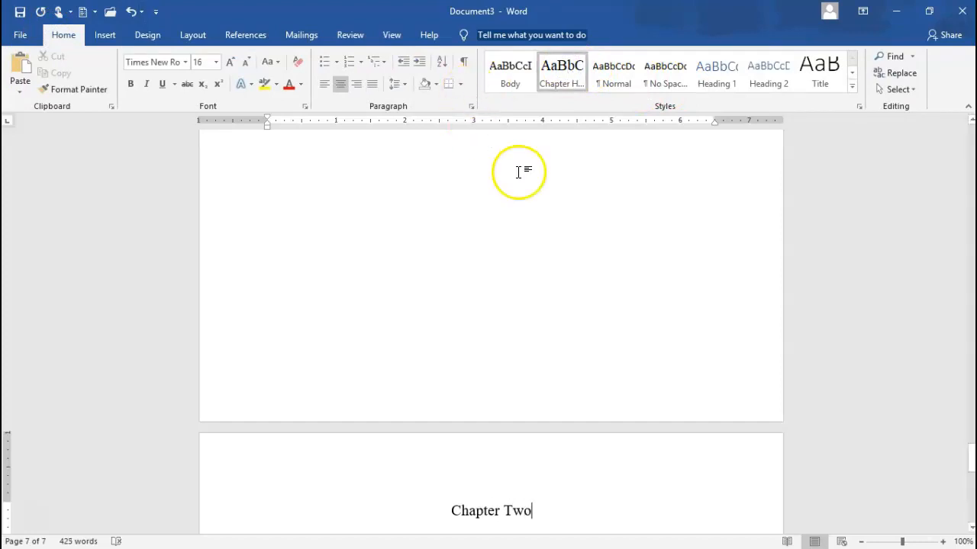
Step: Show the document's headings in the Navigation pane and jump between Chapter One and Chapter Two to check the heading links
left_click(494, 277)
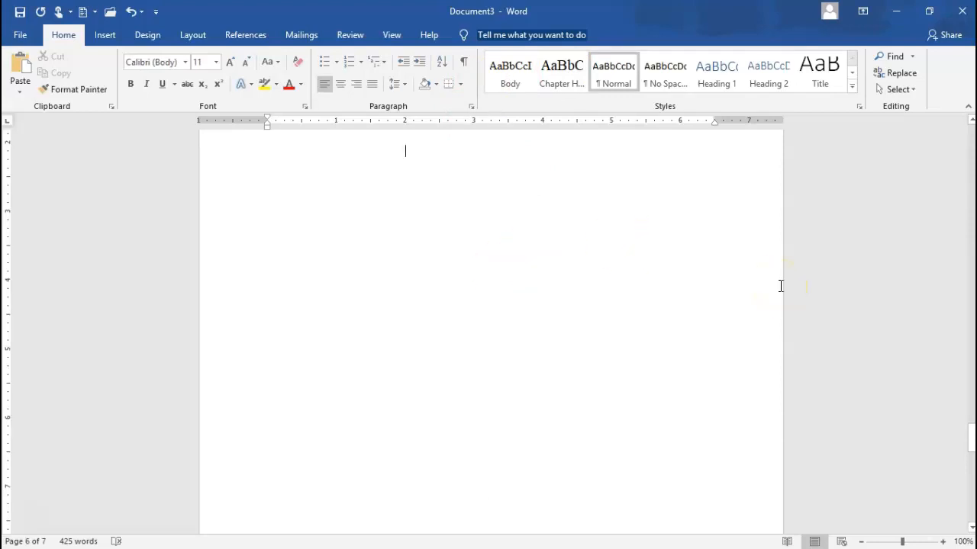
key("ctrl+f")
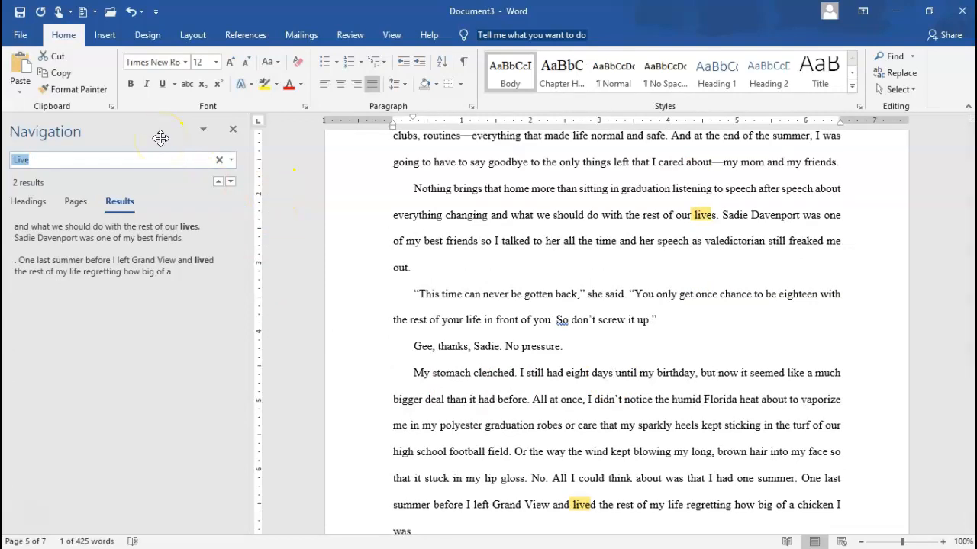
left_click(26, 205)
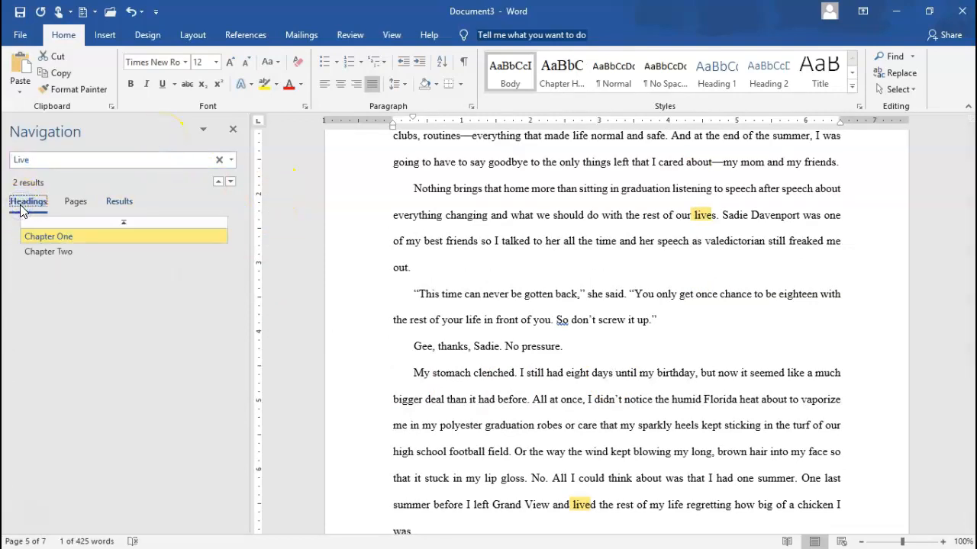
left_click(66, 238)
left_click(69, 256)
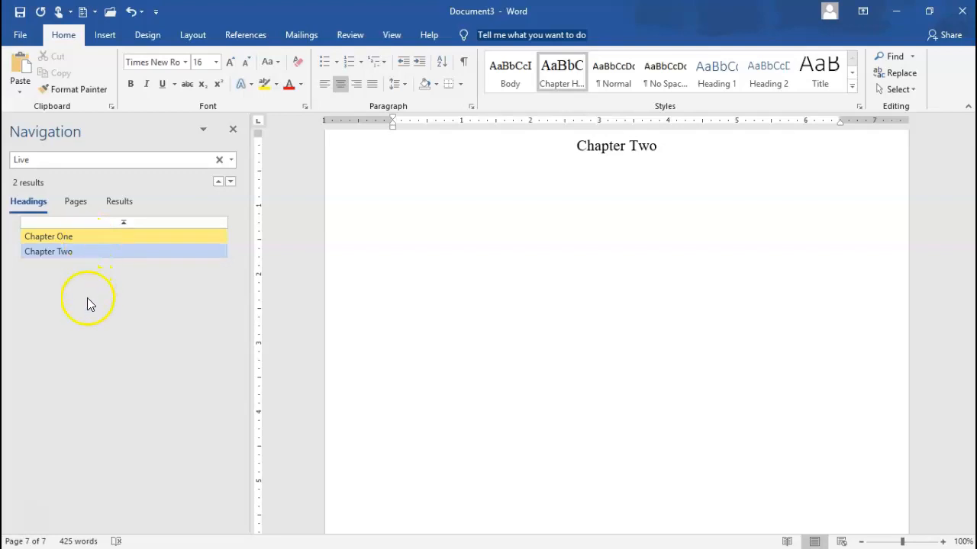
left_click(65, 237)
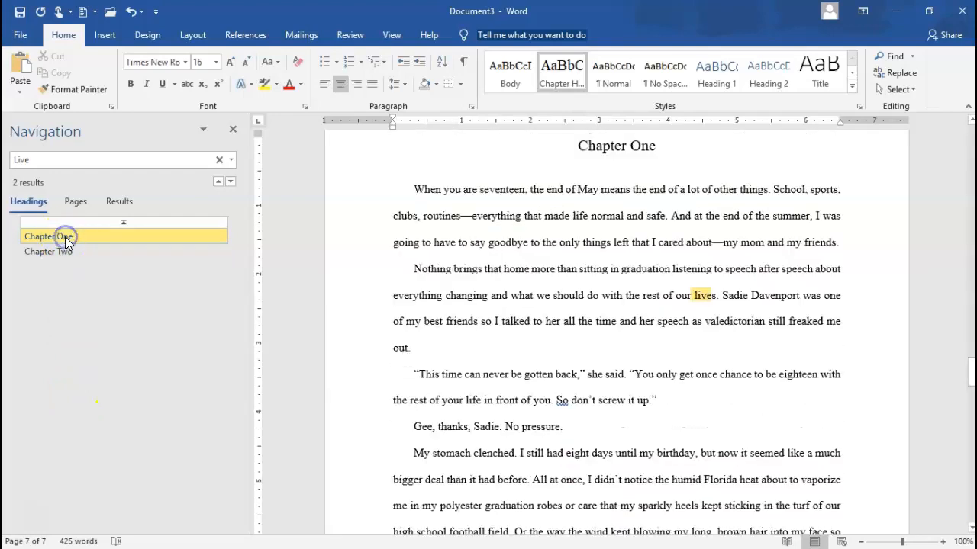
left_click(67, 249)
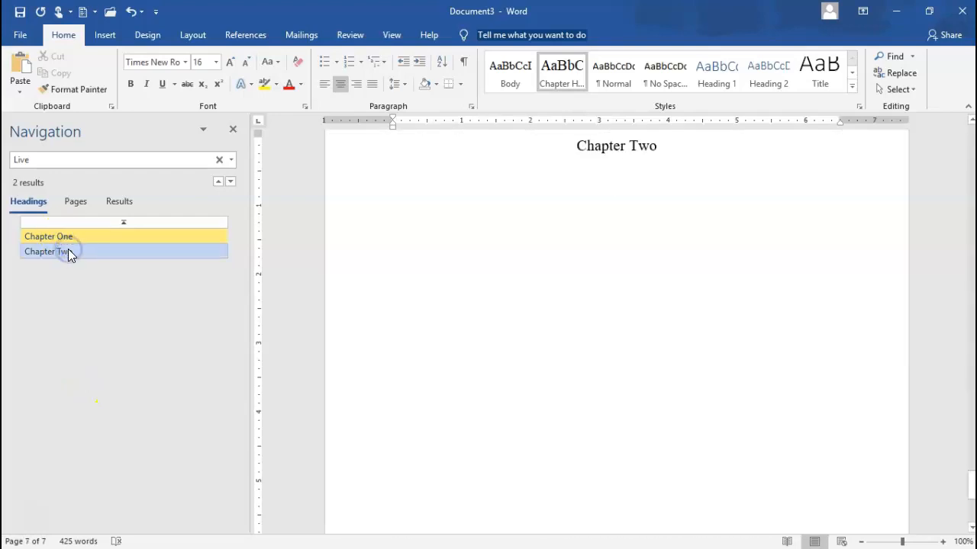
left_click(66, 235)
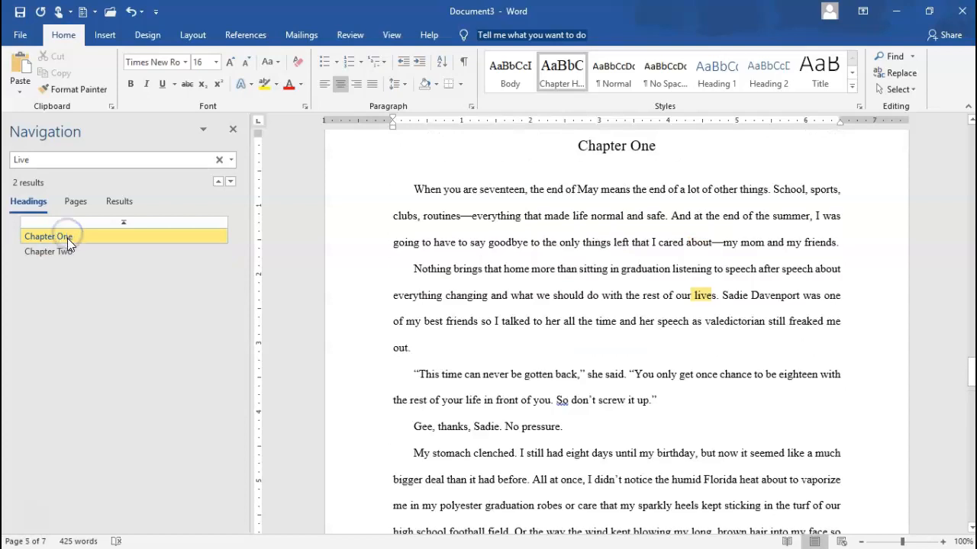
left_click(70, 246)
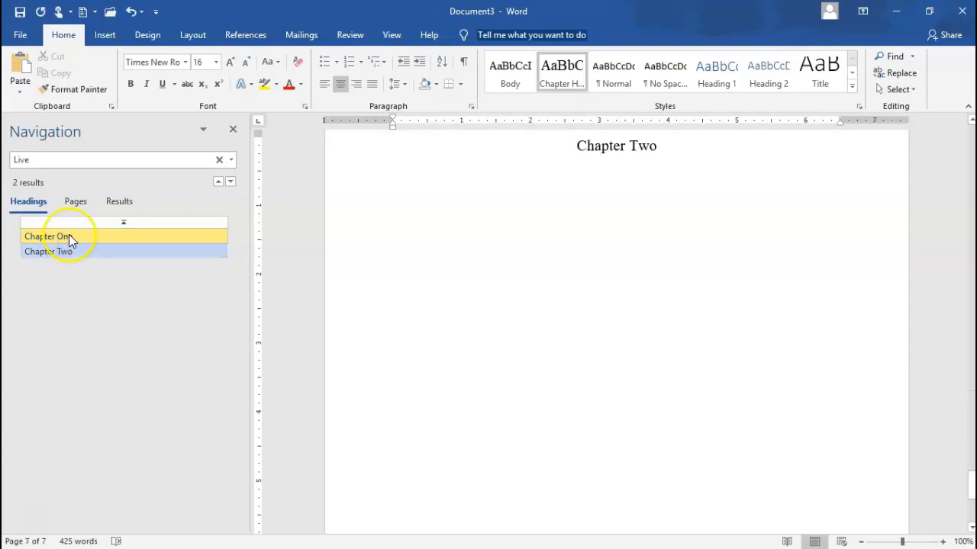
left_click(68, 237)
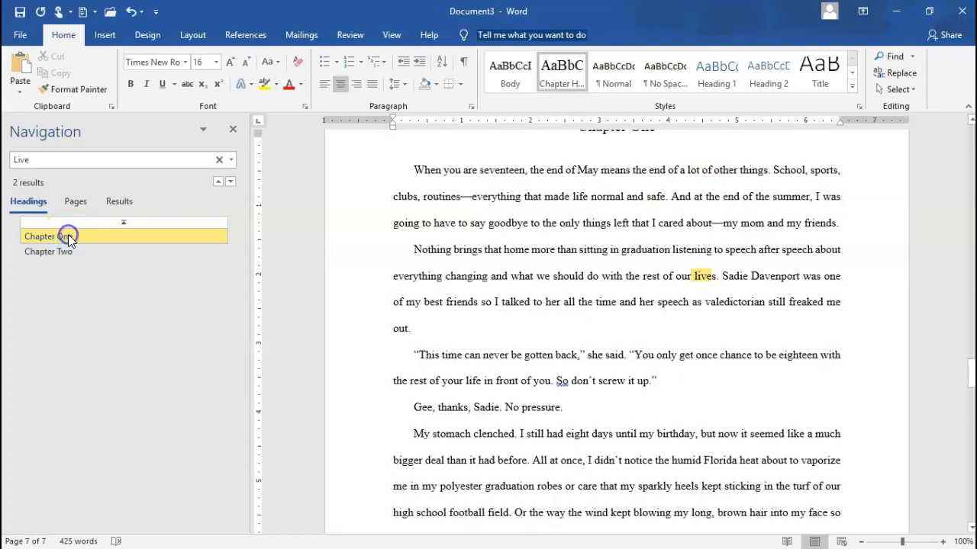
Step: Update the table of contents on page 2 so it lists the chapter headings
key("Page_Up")
key("Page_Up")
key("Page_Up")
key("Page_Up")
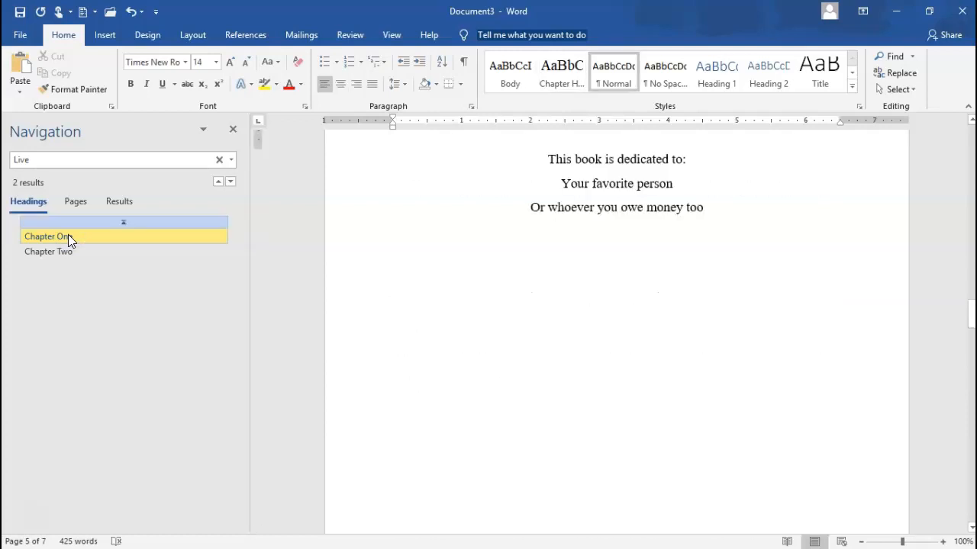
key("Page_Up")
key("Page_Up")
key("Page_Up")
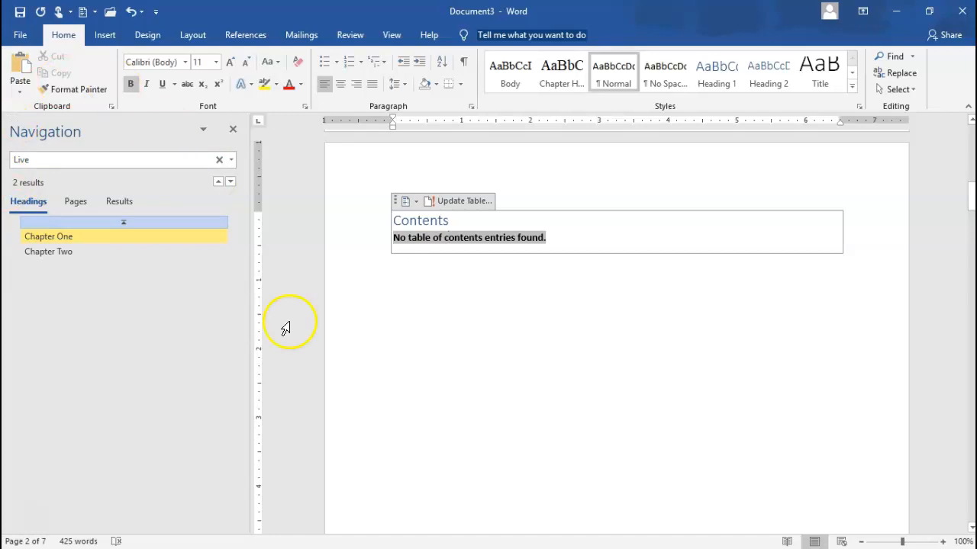
left_click(471, 201)
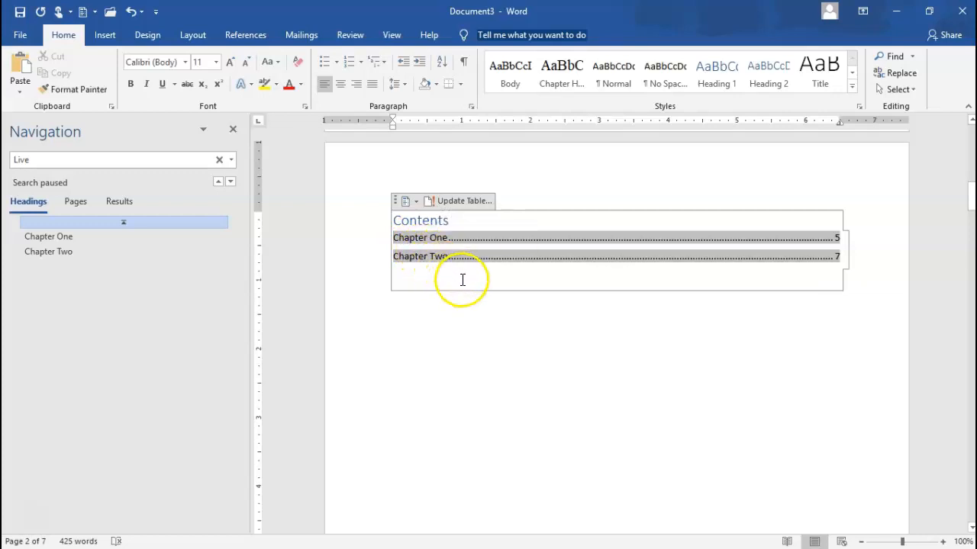
left_click(501, 270)
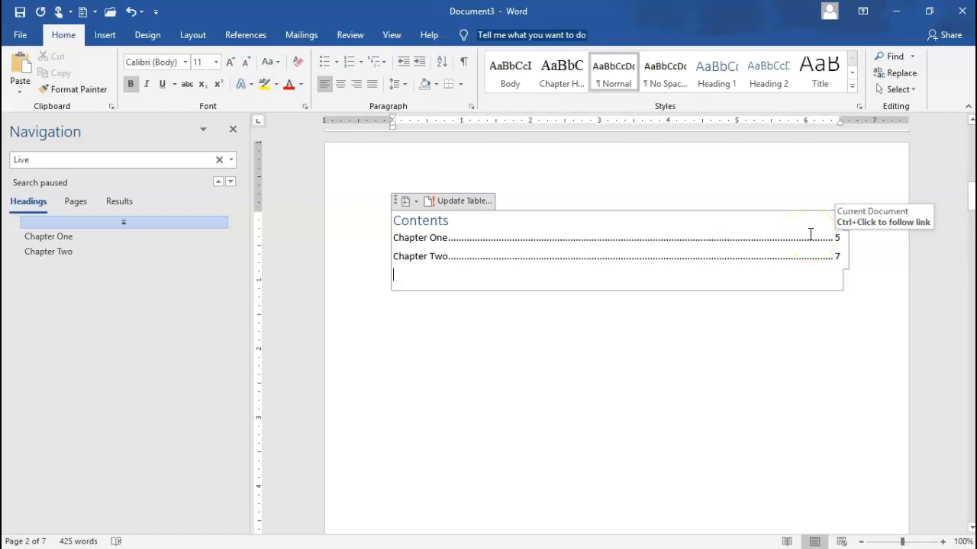
triple_click(505, 241)
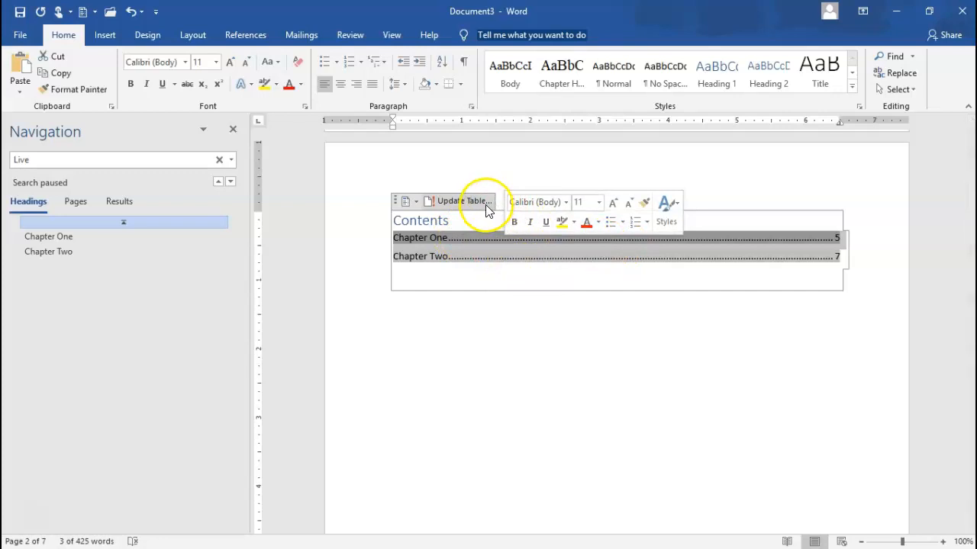
right_click(486, 219)
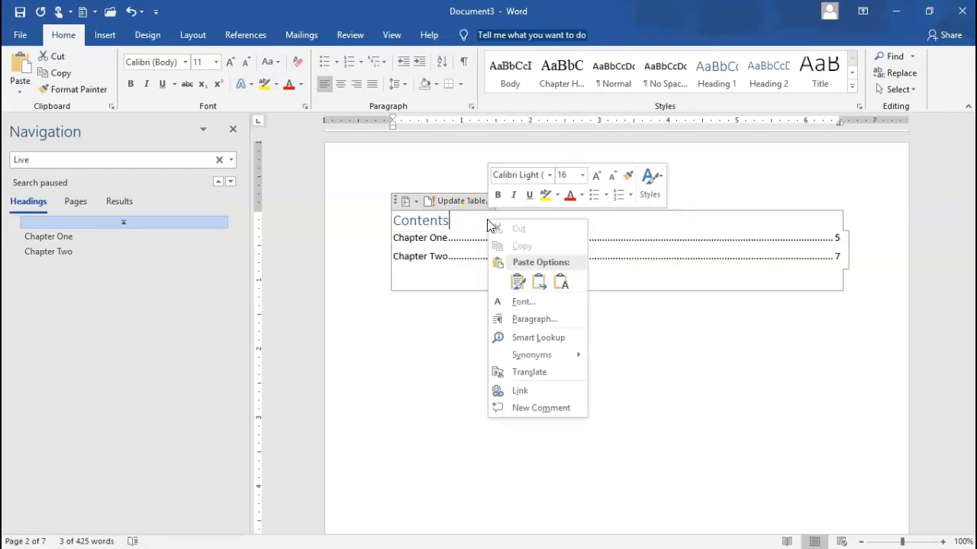
double_click(472, 214)
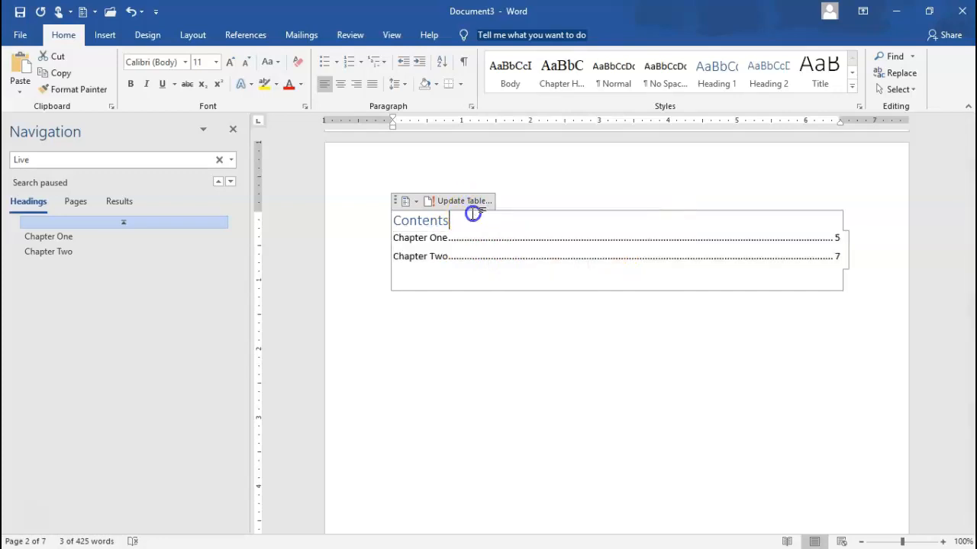
double_click(486, 253)
left_click(485, 254)
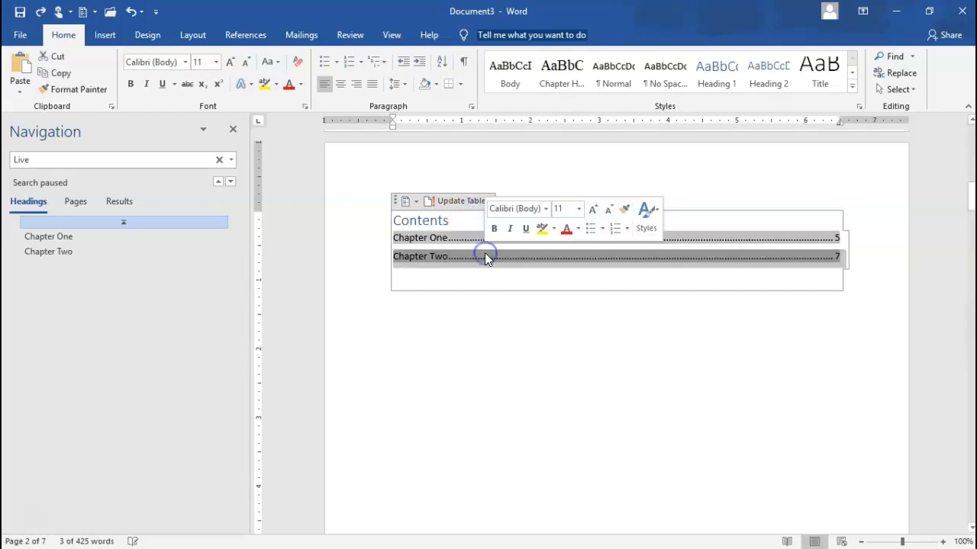
left_click(472, 201)
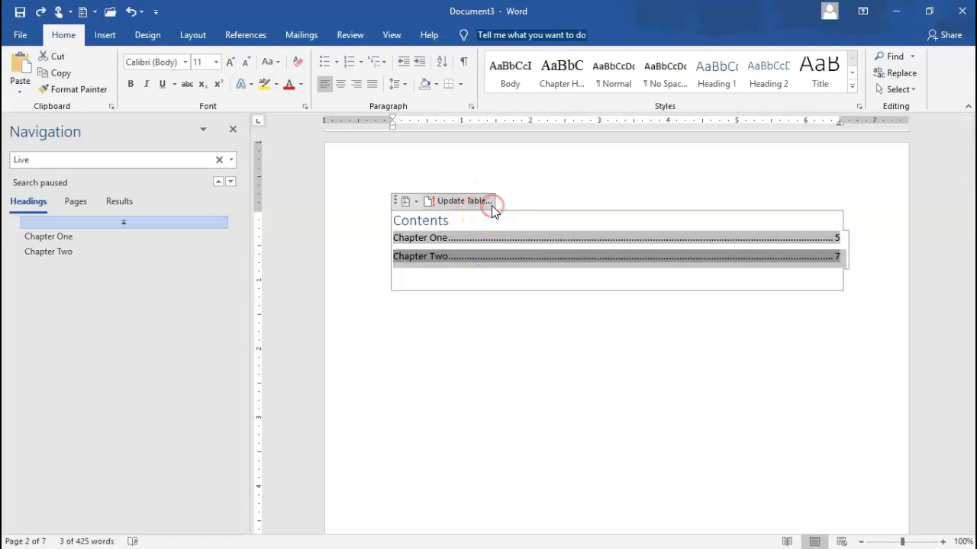
right_click(505, 220)
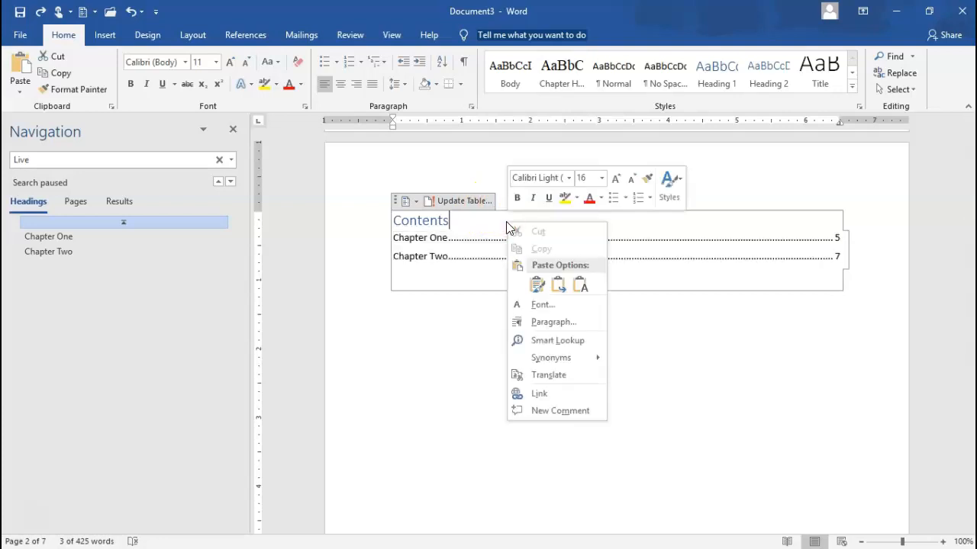
left_click(497, 222)
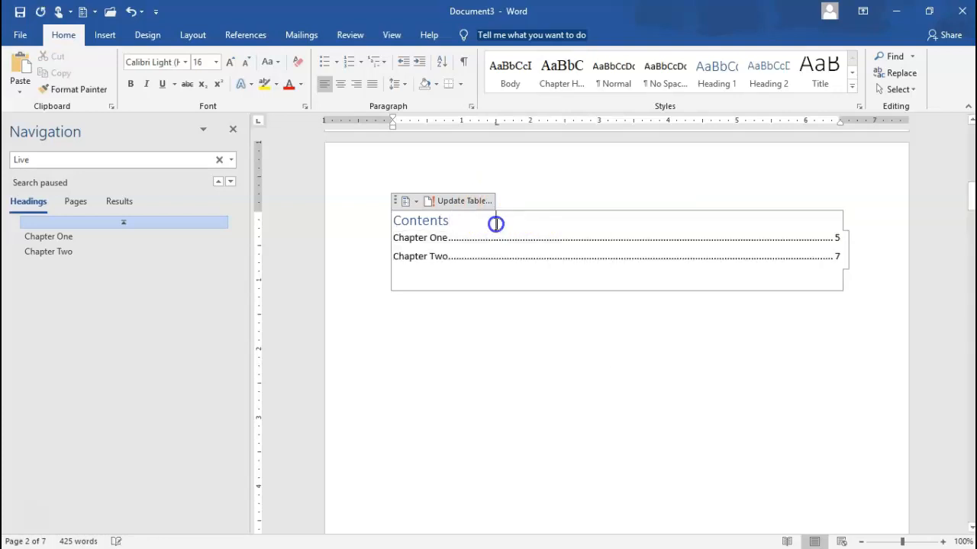
double_click(496, 224)
right_click(496, 223)
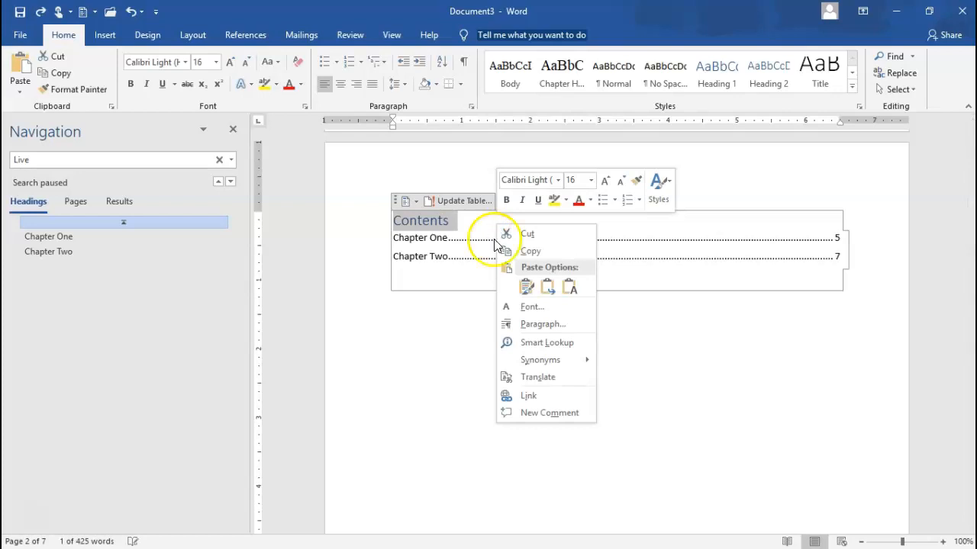
Step: Edit the field behind the contents entries, choosing the TOC field and opening its Table of Contents settings
left_click(490, 261)
right_click(491, 263)
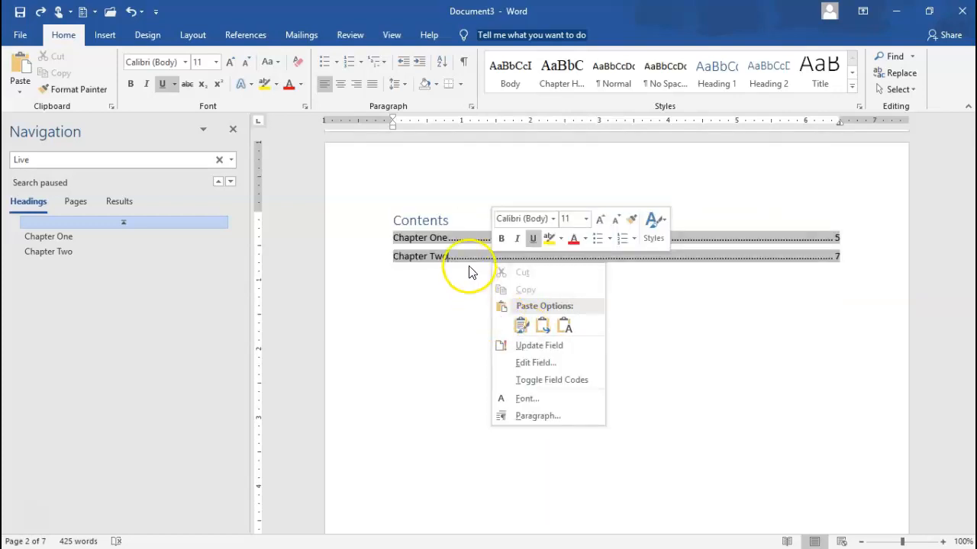
left_click(559, 364)
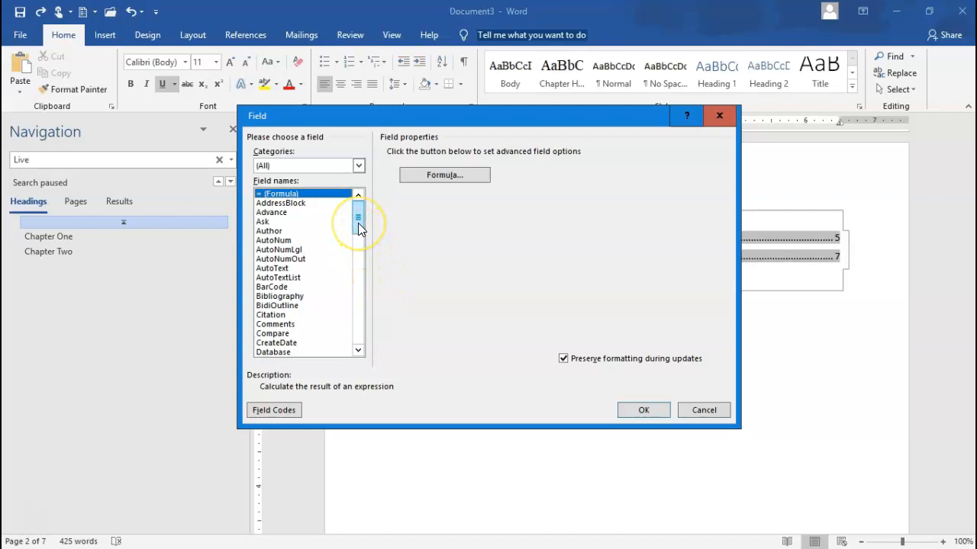
left_click_drag(358, 223, 366, 331)
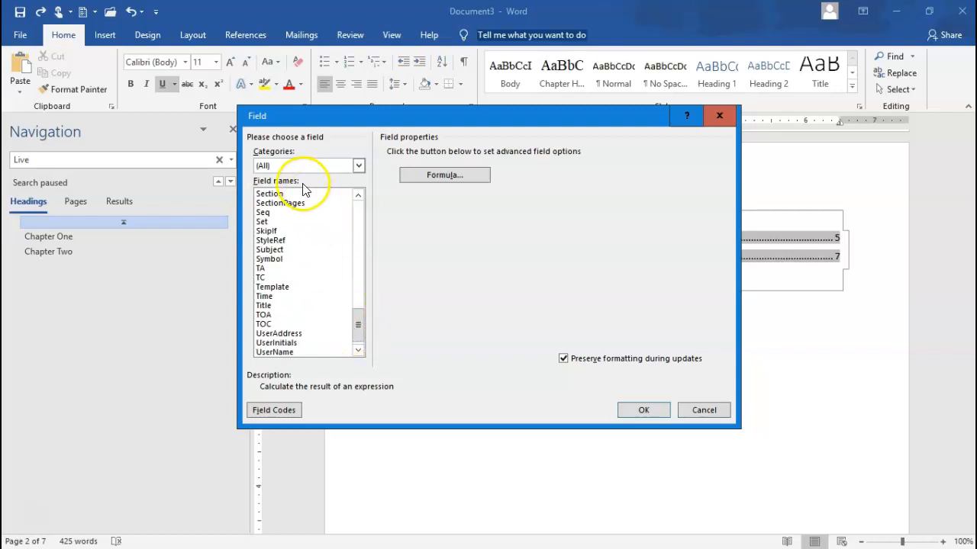
left_click(263, 325)
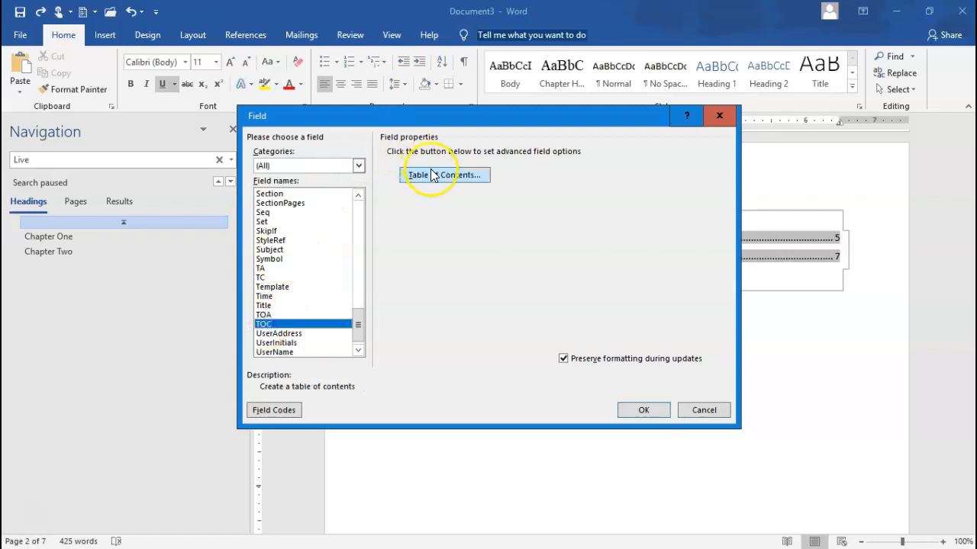
left_click(443, 175)
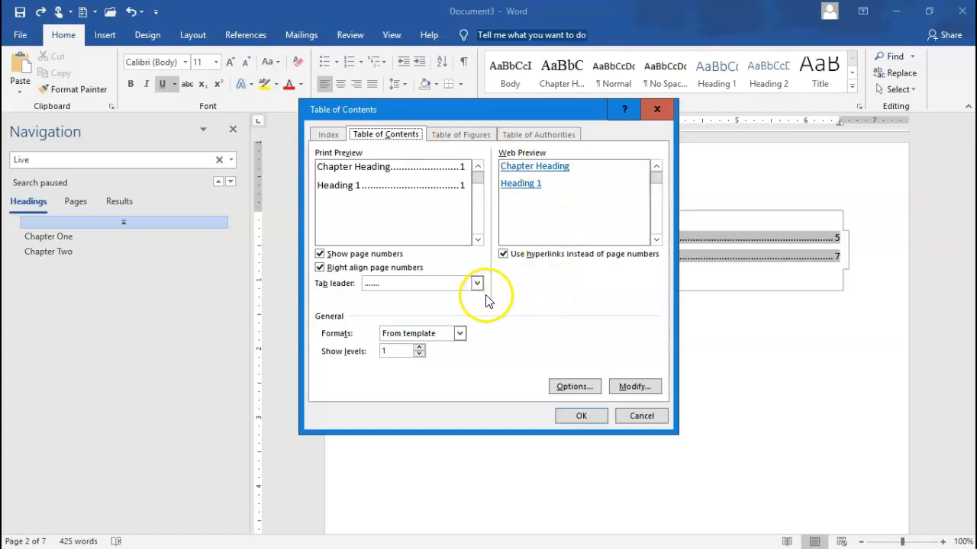
Step: Turn off page numbers for the table of contents and review the styles and levels it is built from
left_click(319, 255)
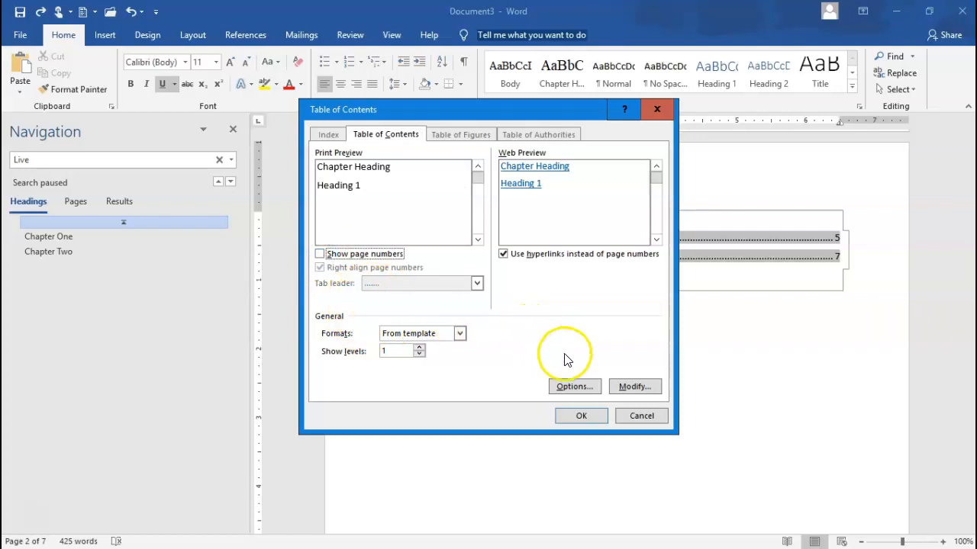
left_click(576, 387)
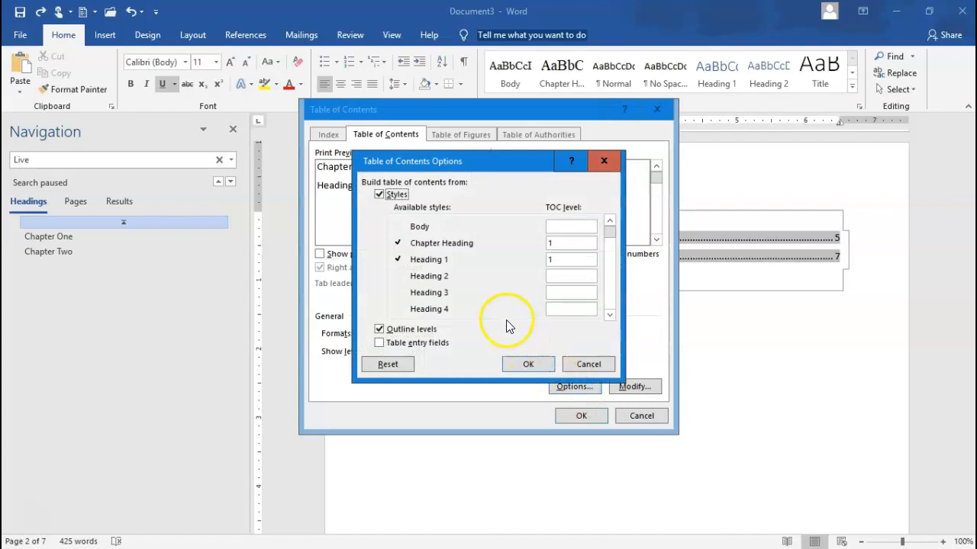
left_click(597, 365)
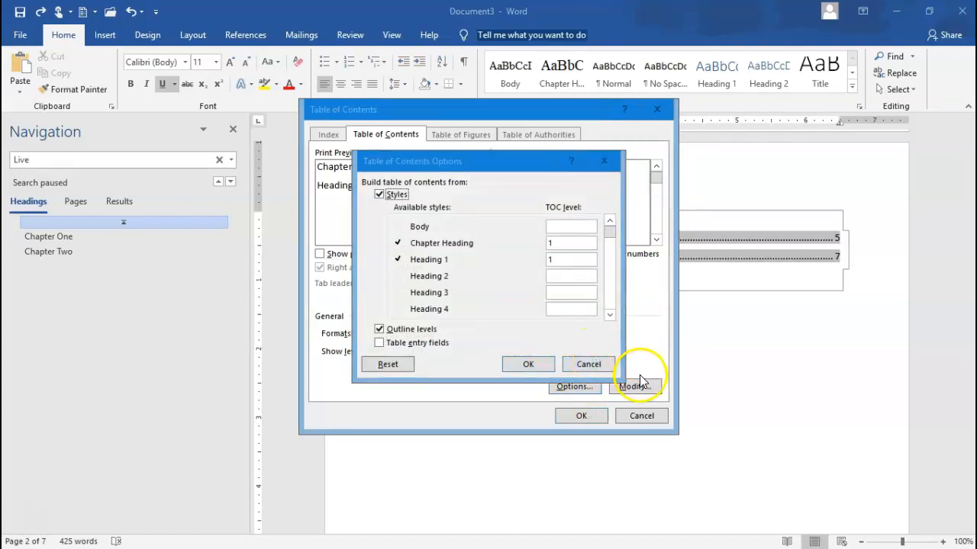
left_click(528, 364)
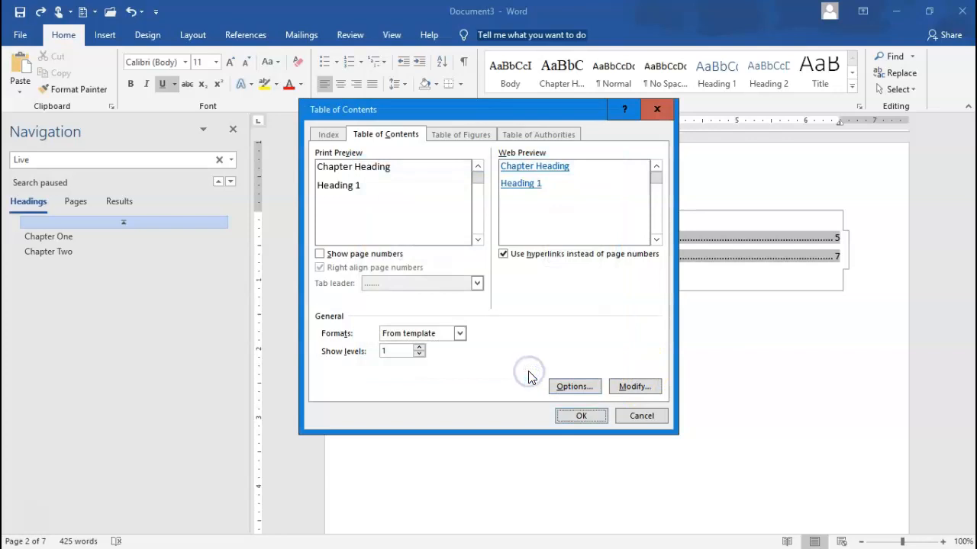
Step: Review the formatting descriptions of the TOC 1 and TOC 2 entry styles
left_click(635, 386)
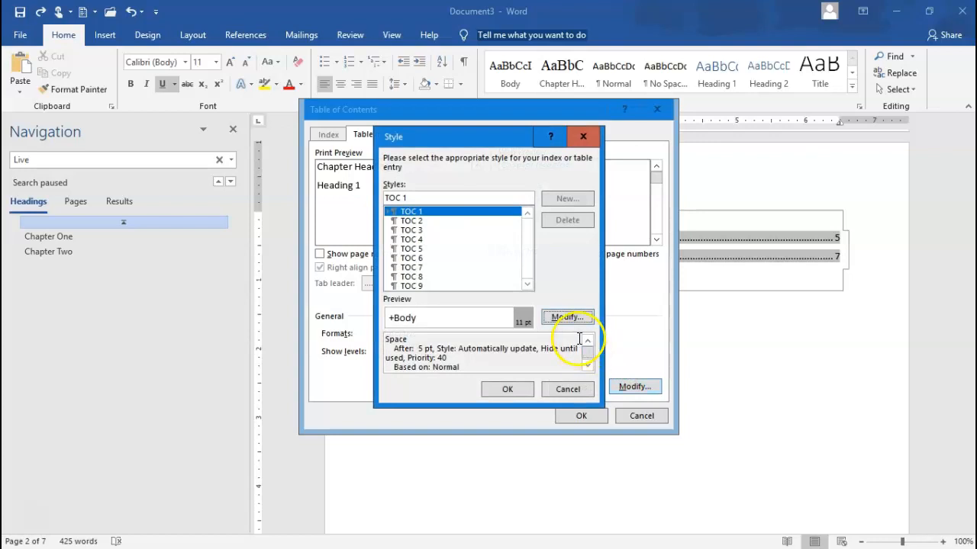
left_click(587, 365)
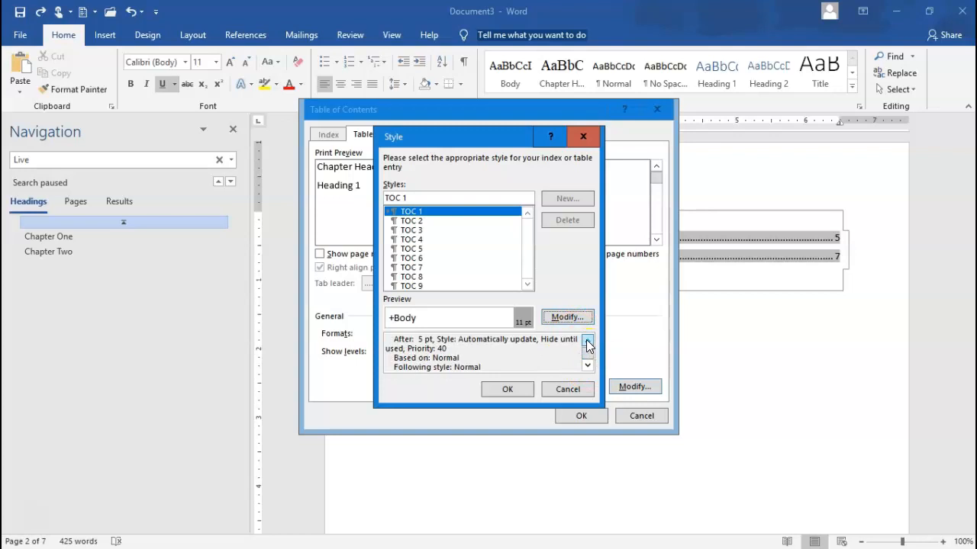
left_click(587, 341)
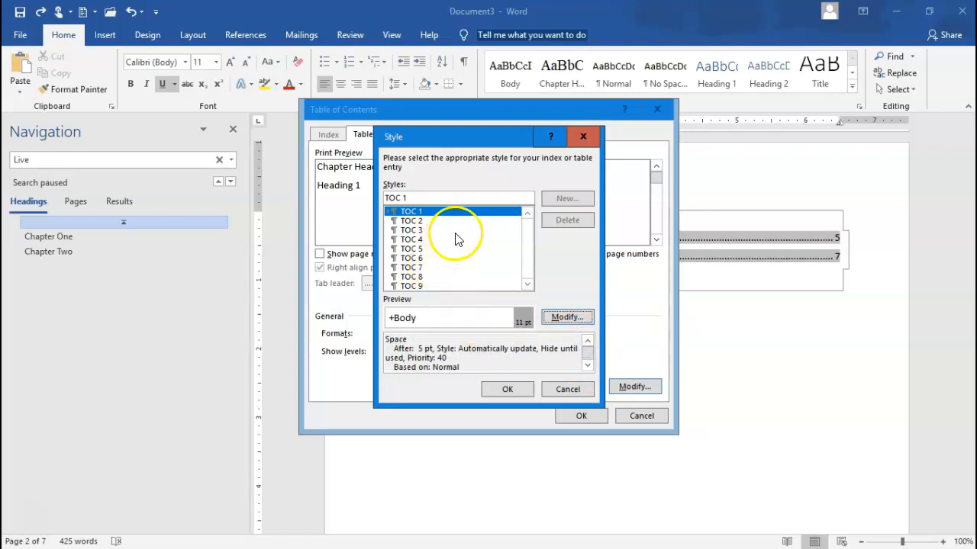
left_click(437, 221)
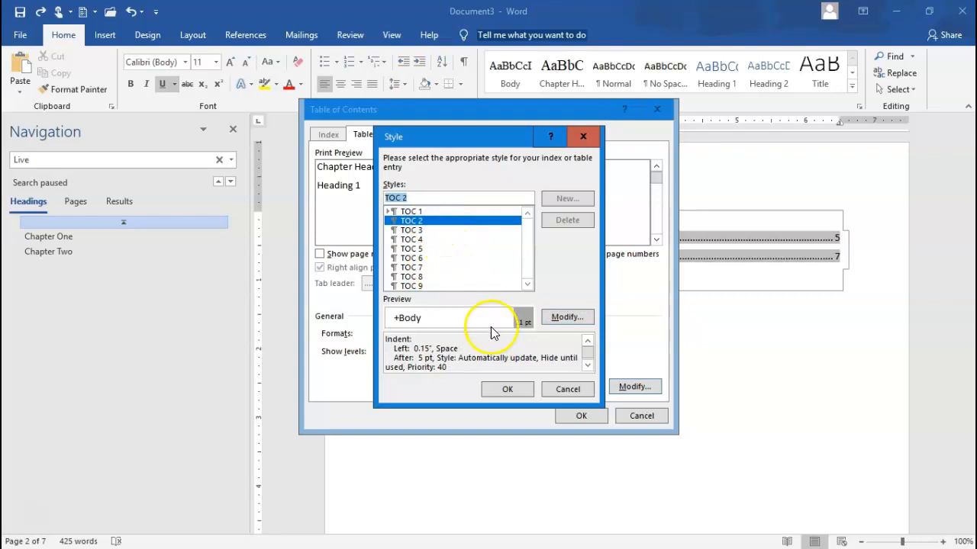
left_click(508, 389)
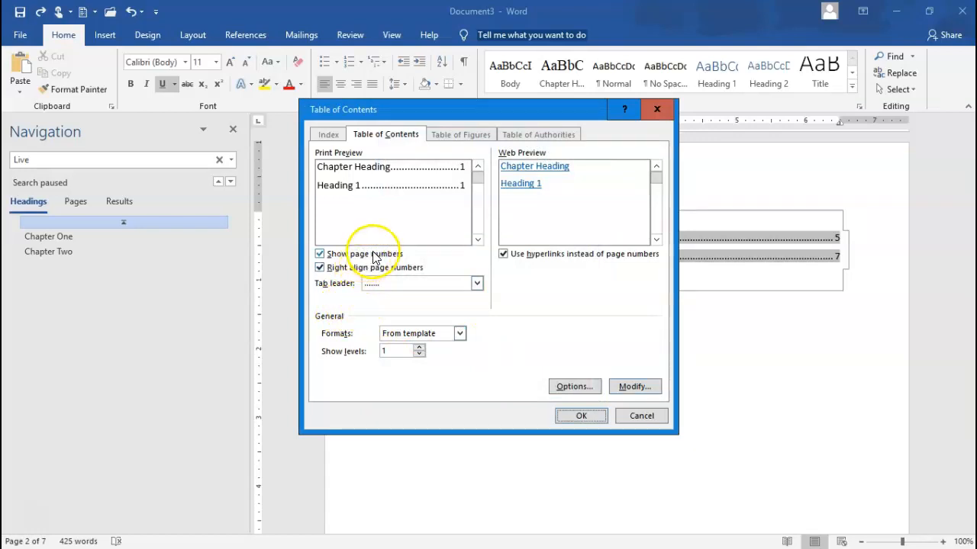
Step: Turn off page numbers for the table of contents, replace the existing table, and check its linked entries
left_click(320, 255)
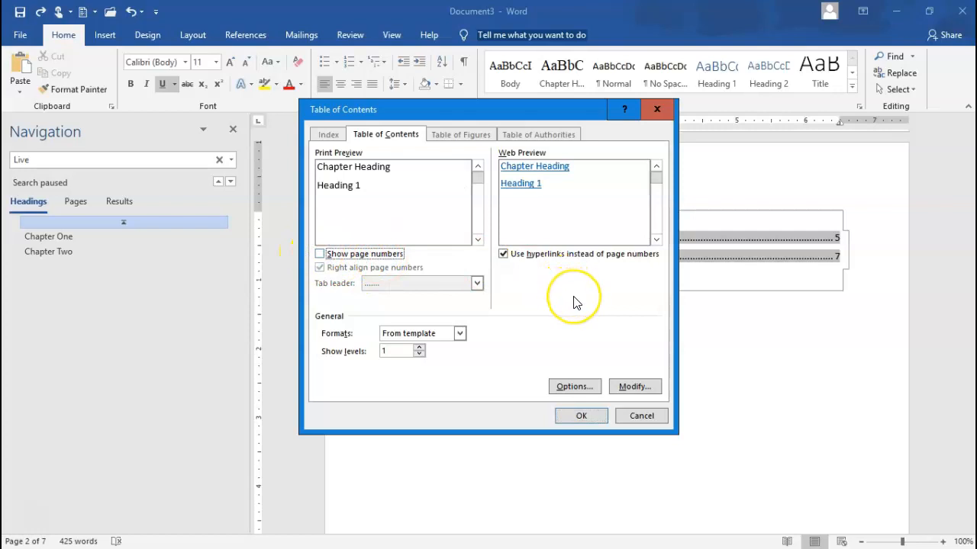
left_click(593, 419)
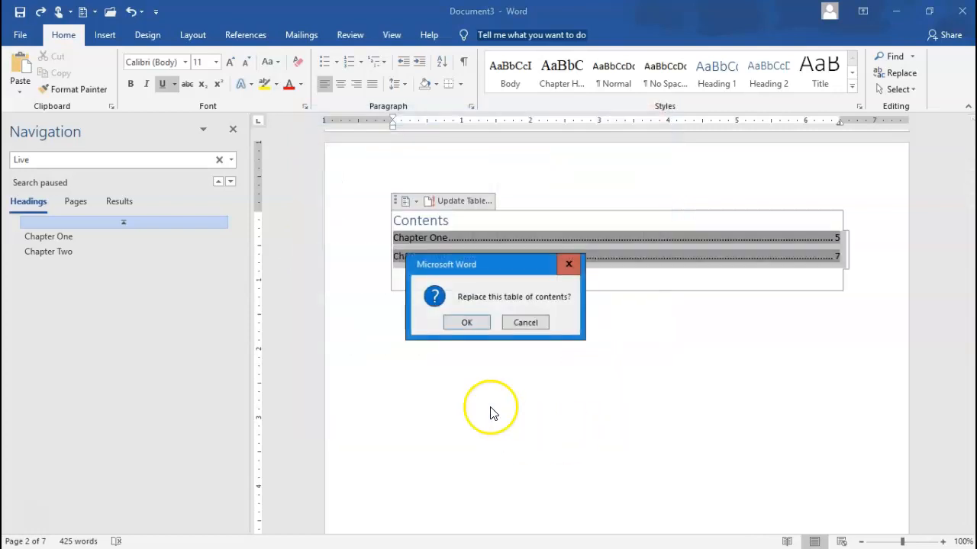
left_click(478, 323)
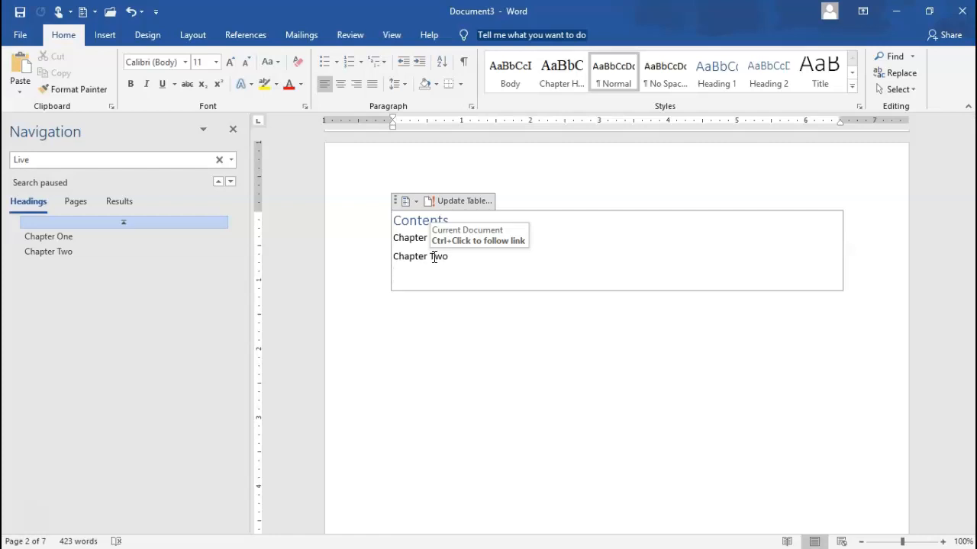
left_click(433, 257)
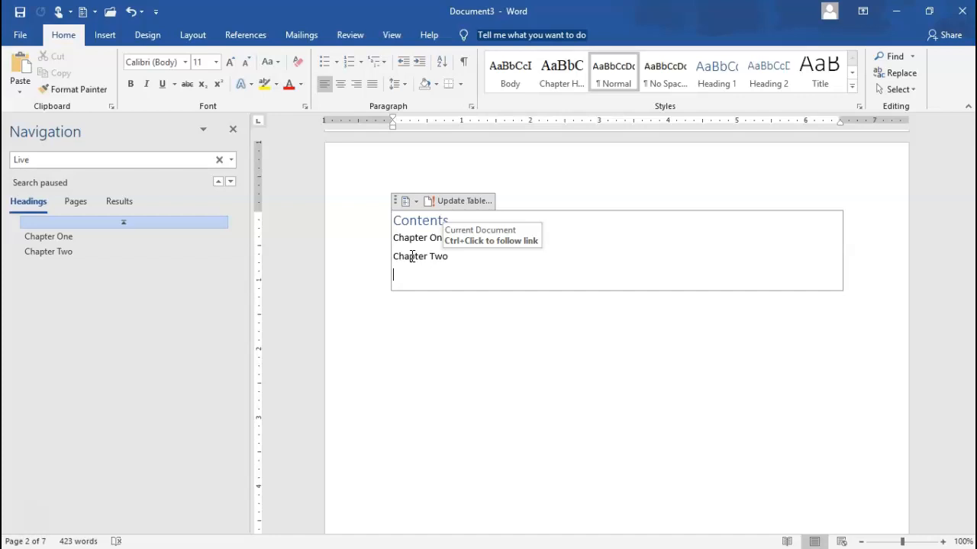
left_click(446, 338)
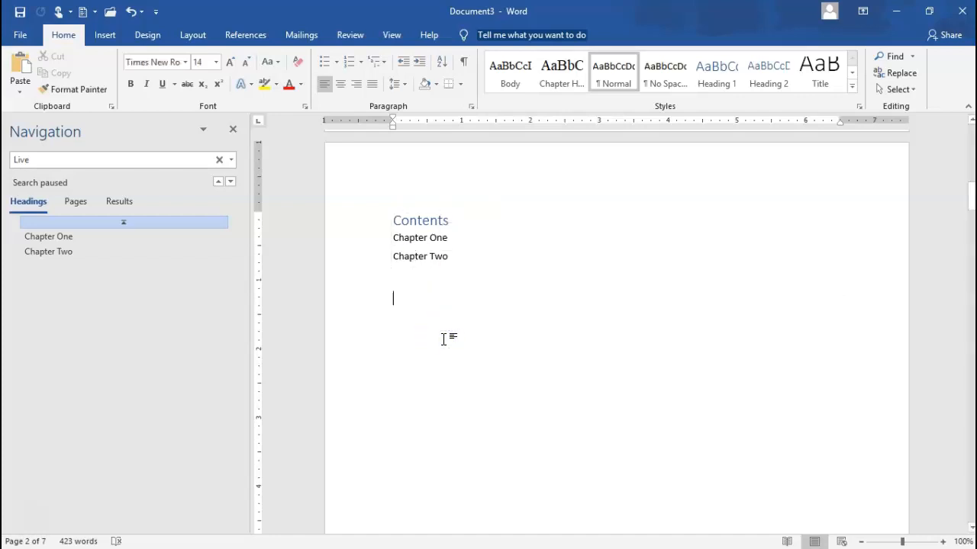
Step: Add a Body style paragraph reading "A really awesome chapter two." below the Chapter Two heading
left_click(103, 252)
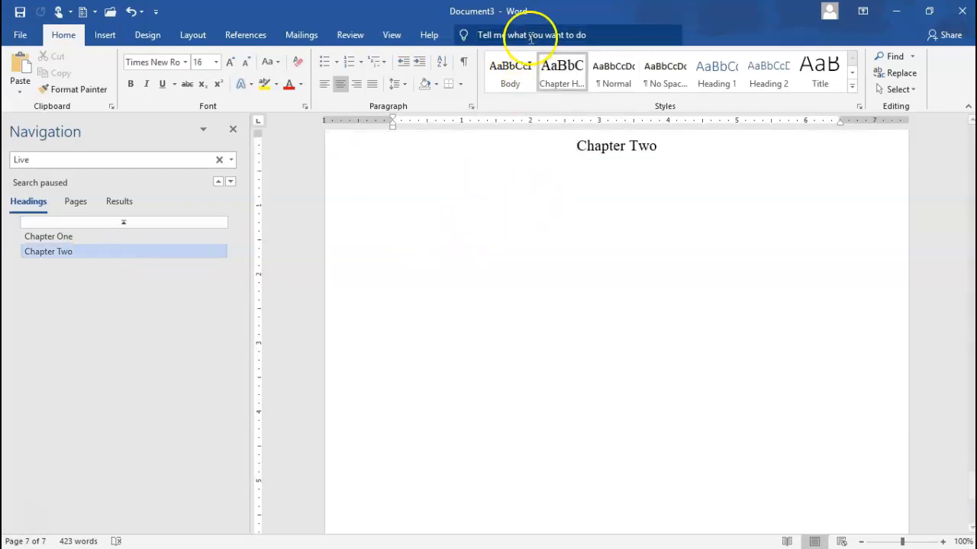
left_click(678, 146)
key("Return")
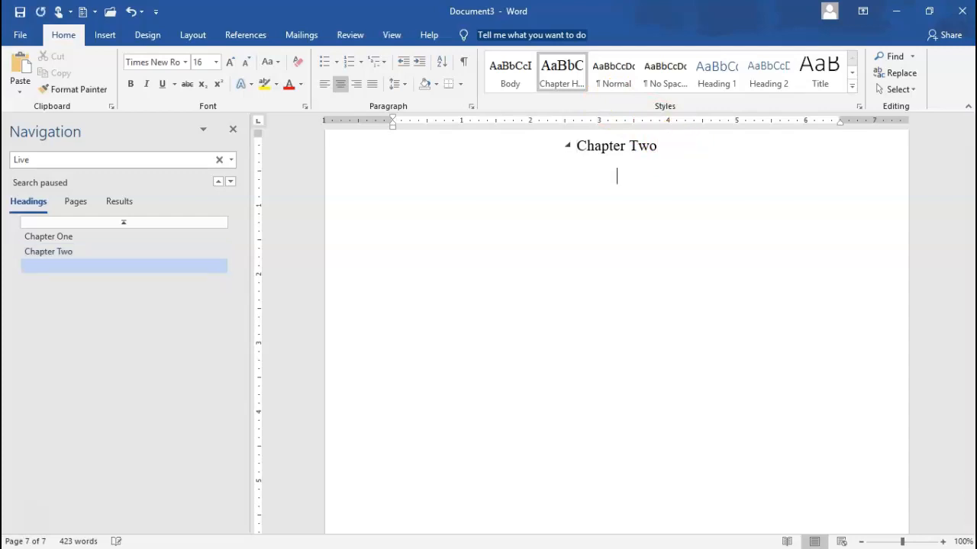
left_click(513, 67)
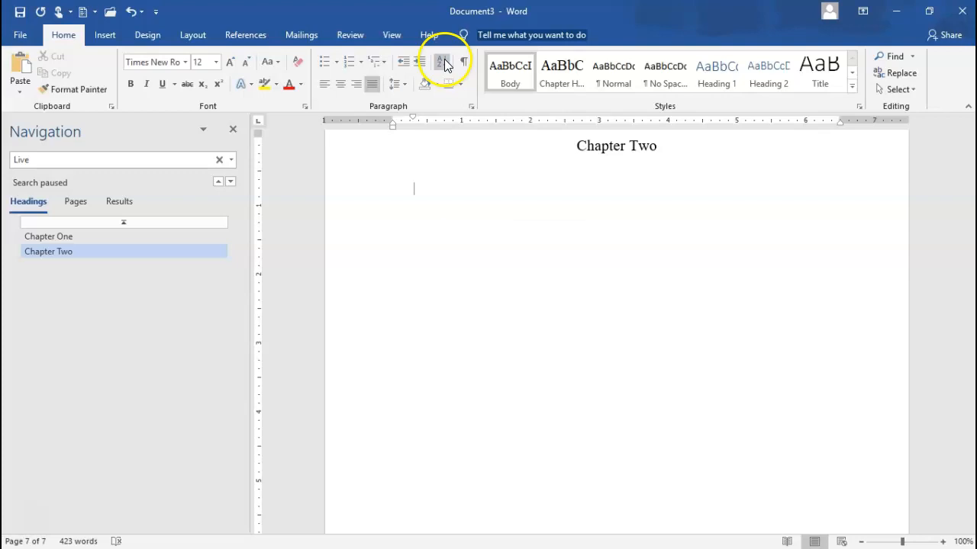
type("A really awesome chapter two")
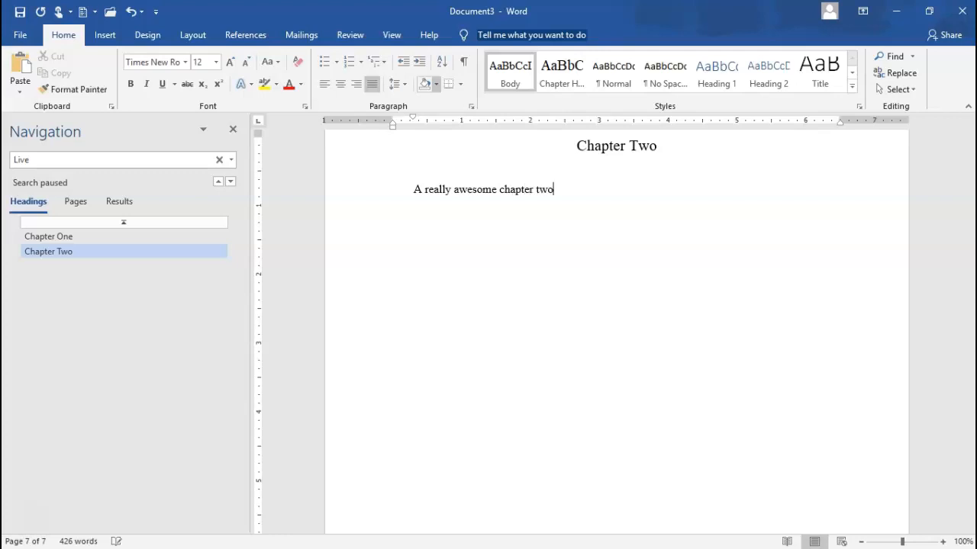
type(".")
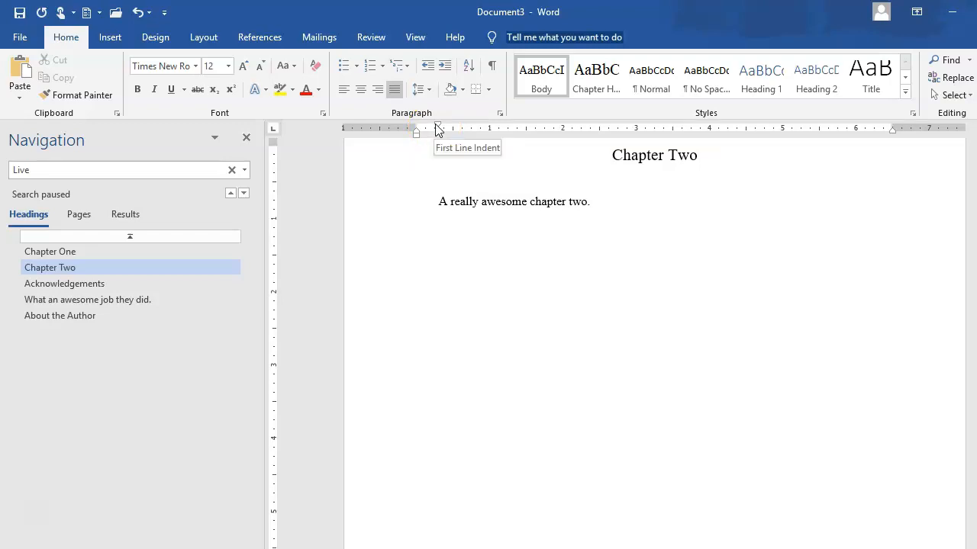
Step: Remove the new paragraph's first-line indent, center it and enter "***" as a separator, undoing the automatic dotted line
left_click_drag(437, 128, 416, 128)
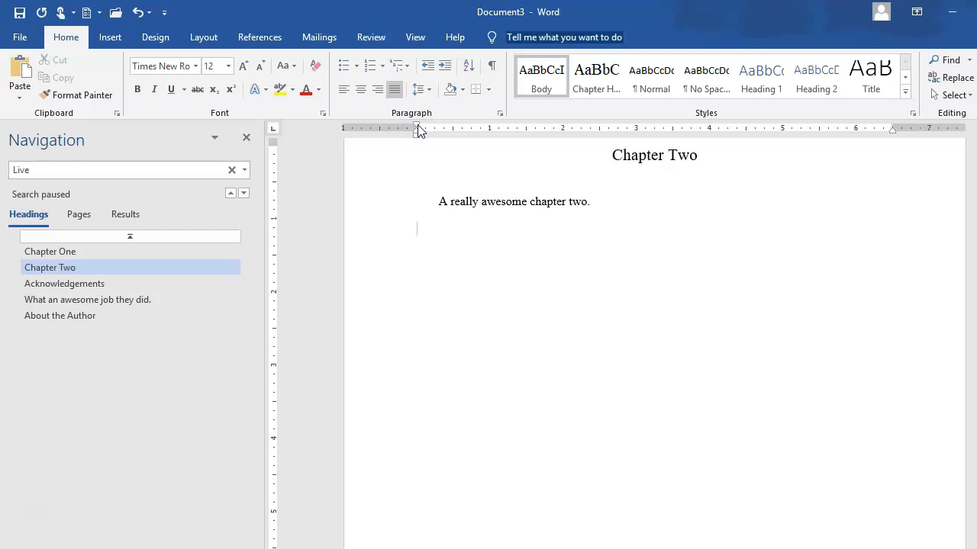
left_click(363, 91)
type("***")
key("Return")
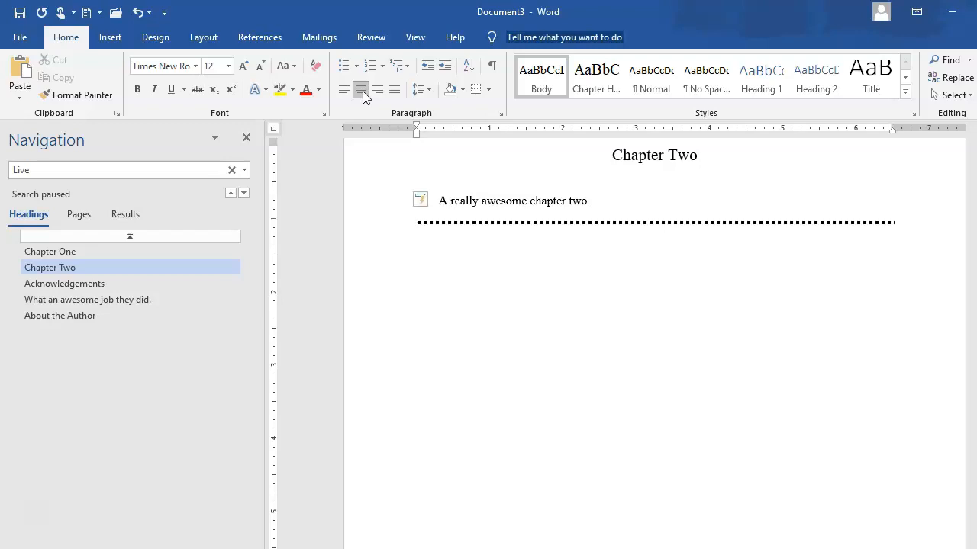
key("ctrl+z")
left_click(280, 89)
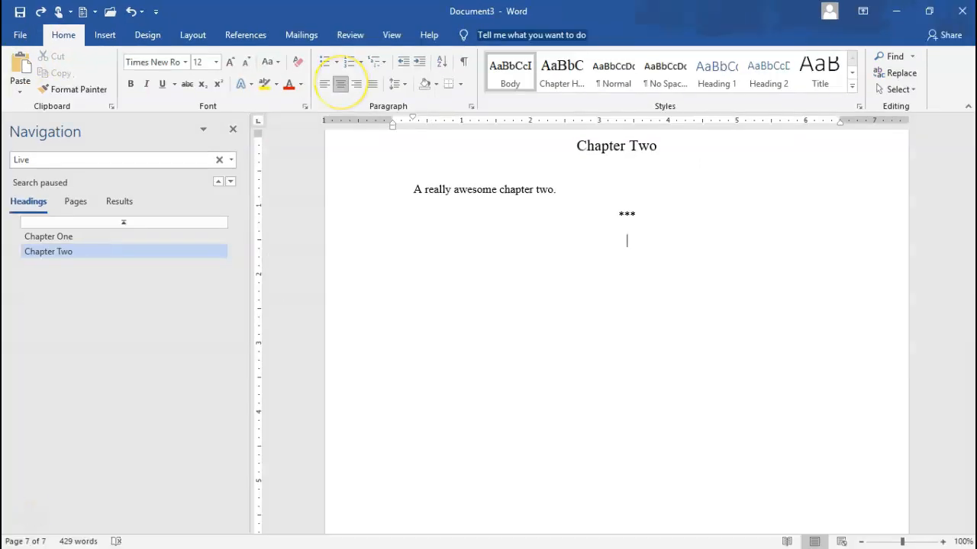
Step: Enter the centered line "If you loved this book, you'll love this book too!" below the asterisk separator
type("If you loved this b")
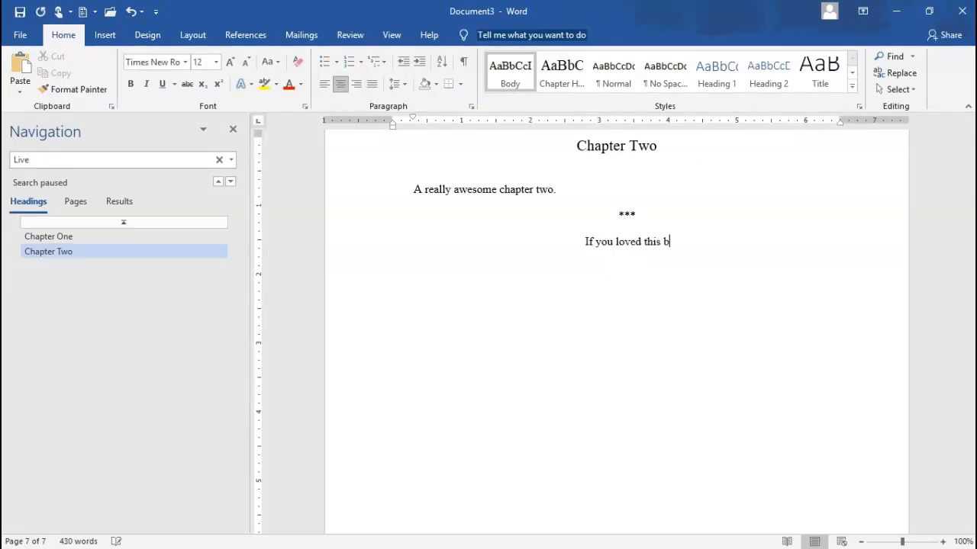
type("ook, you'll")
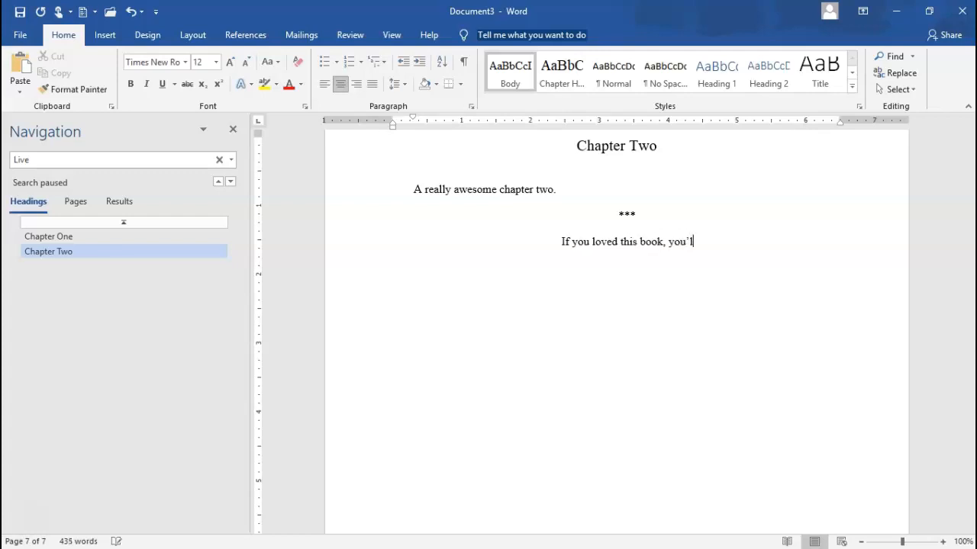
type(" love this")
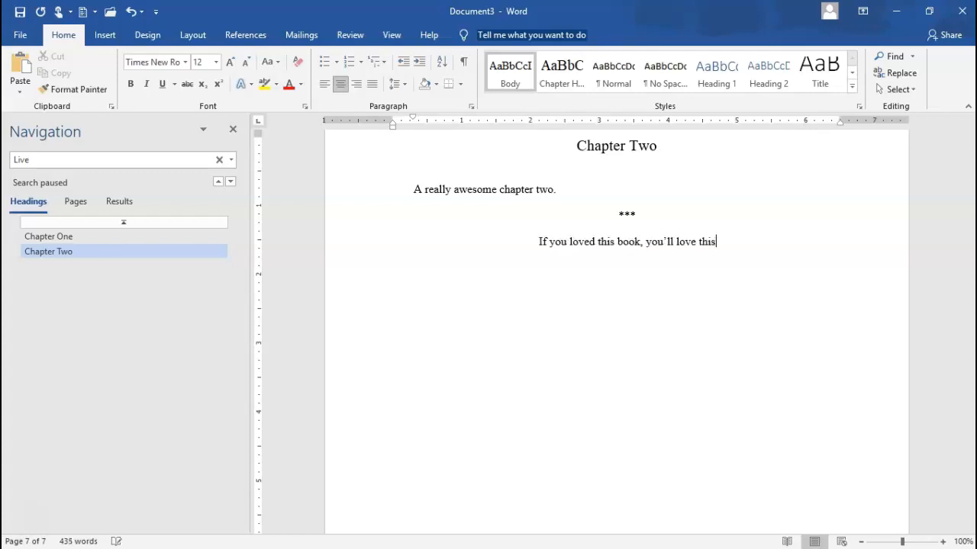
type(" book too!")
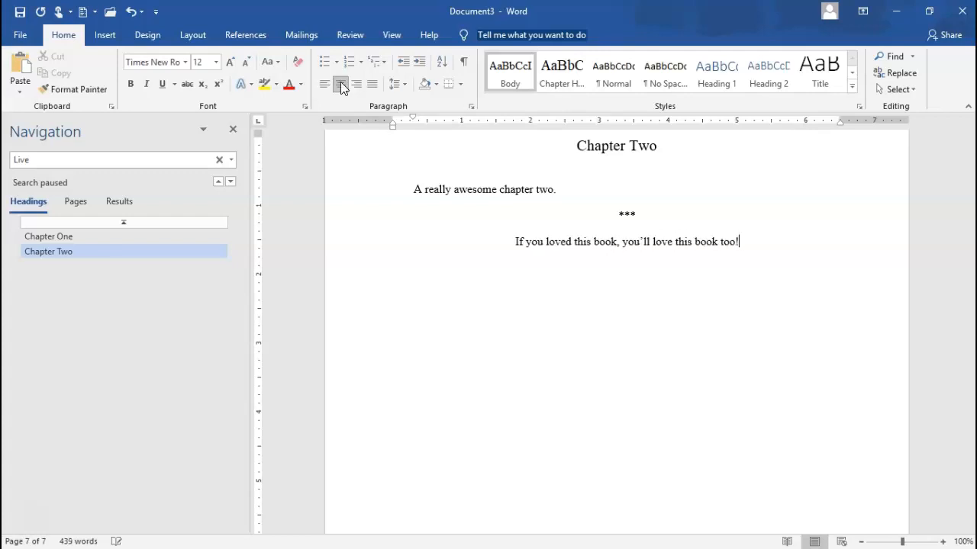
key("Return")
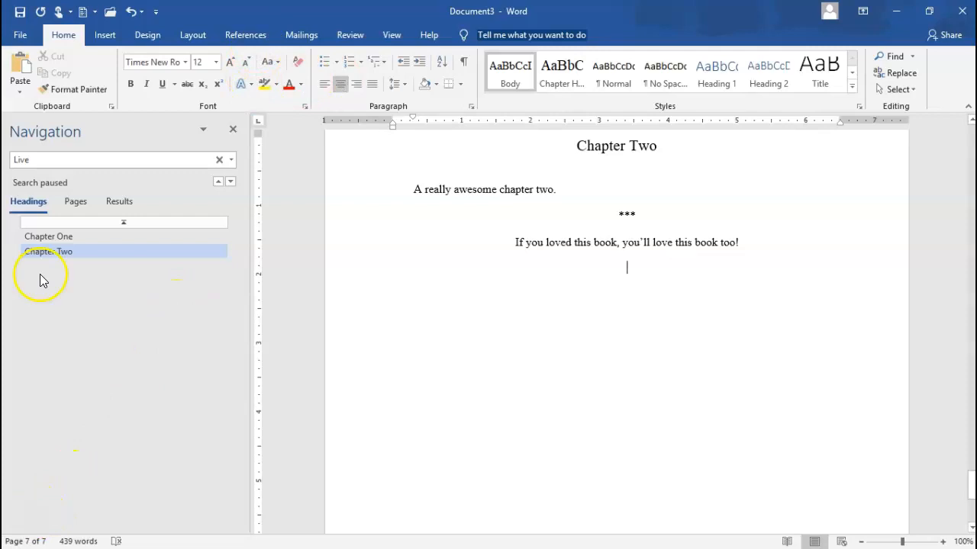
Step: Insert a page break after the closing line and add "Acknowledgements" in the Chapter Heading style on the new page
left_click(103, 36)
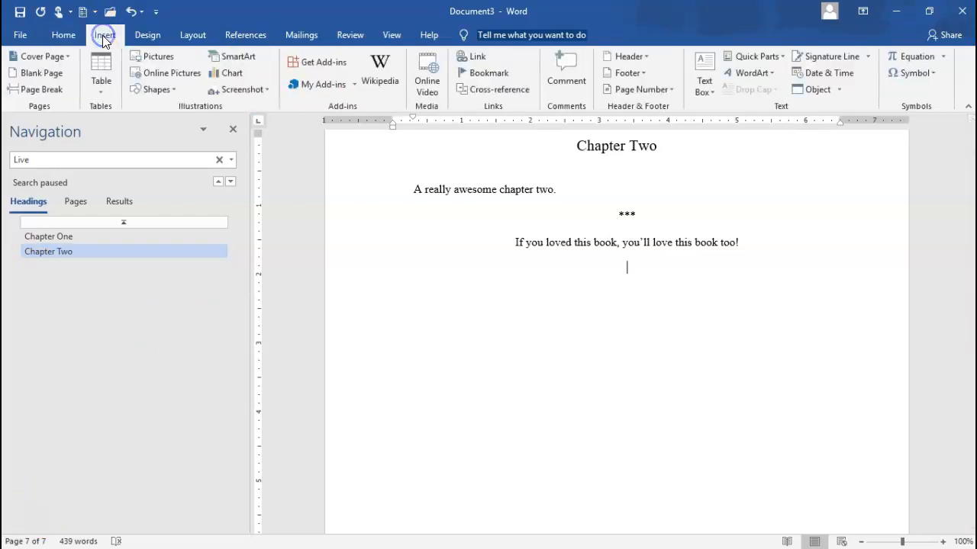
left_click(42, 89)
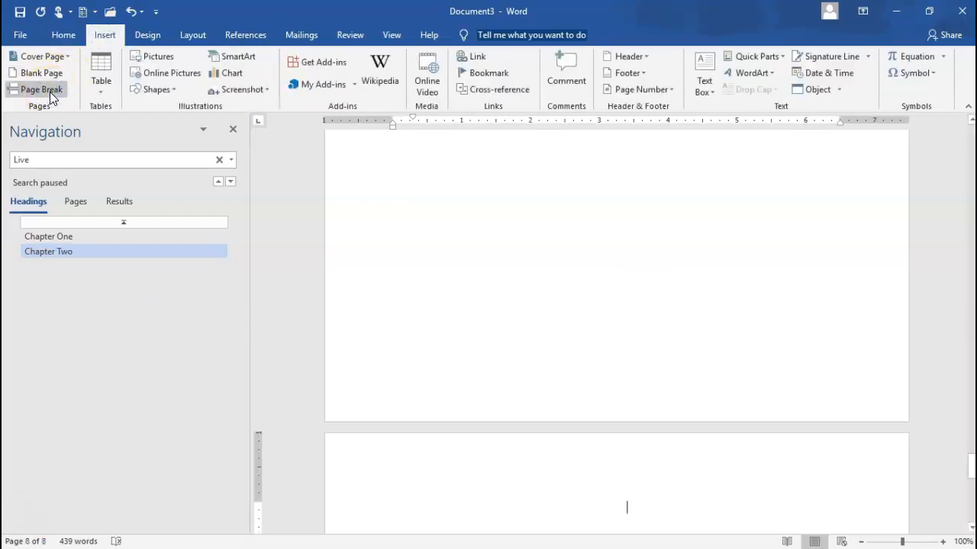
left_click(56, 35)
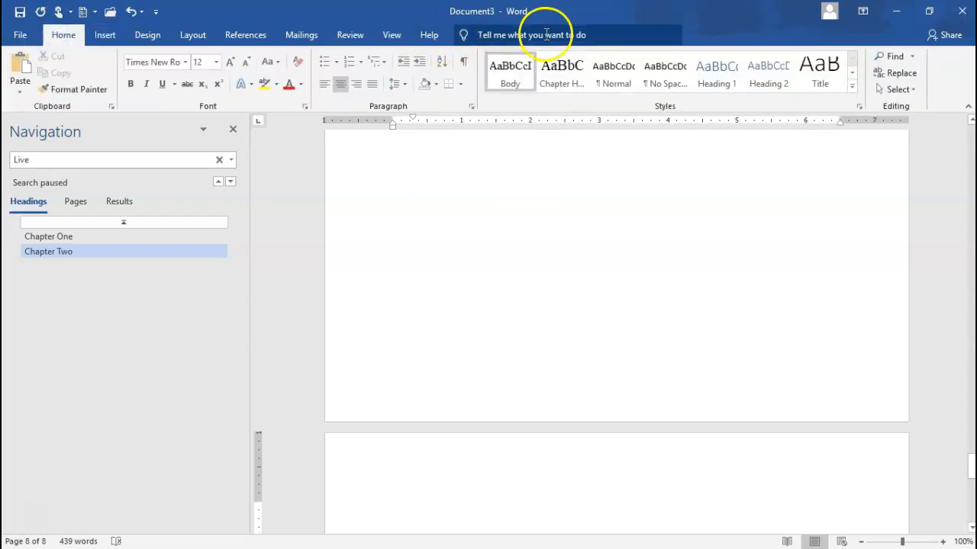
left_click(558, 76)
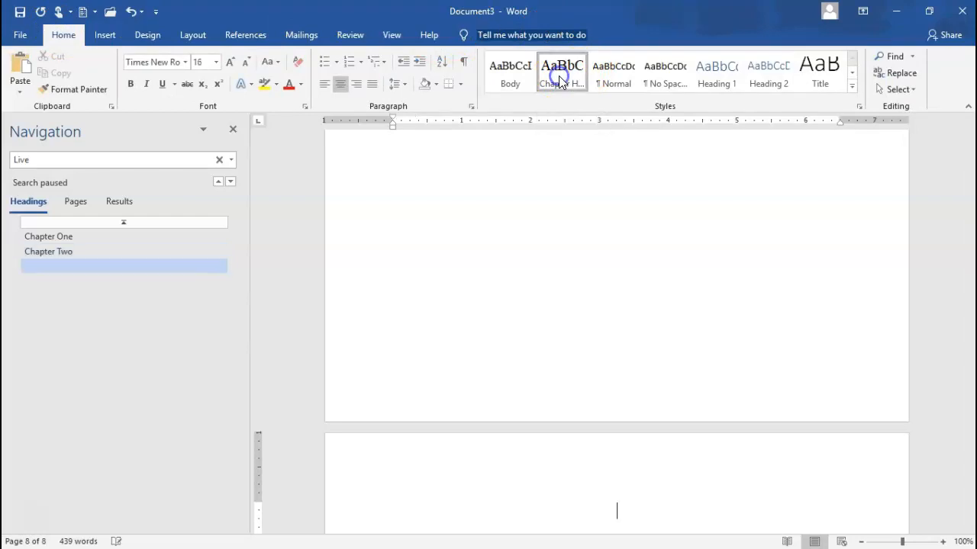
type("Acknowle")
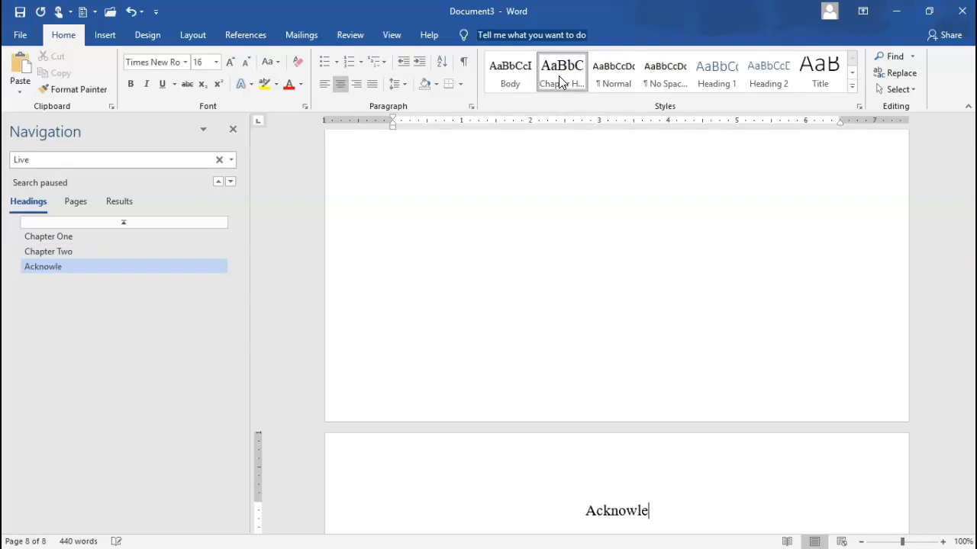
type("dgement")
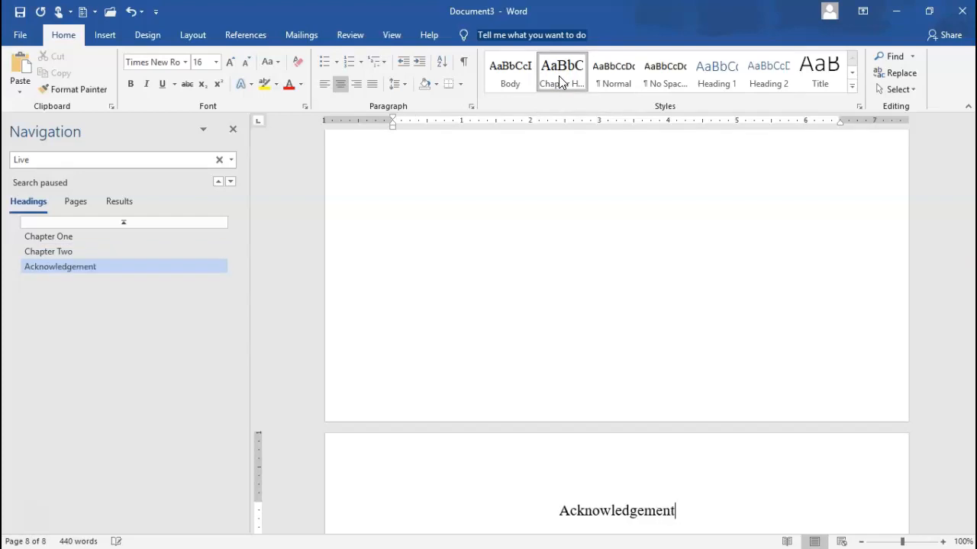
type("s")
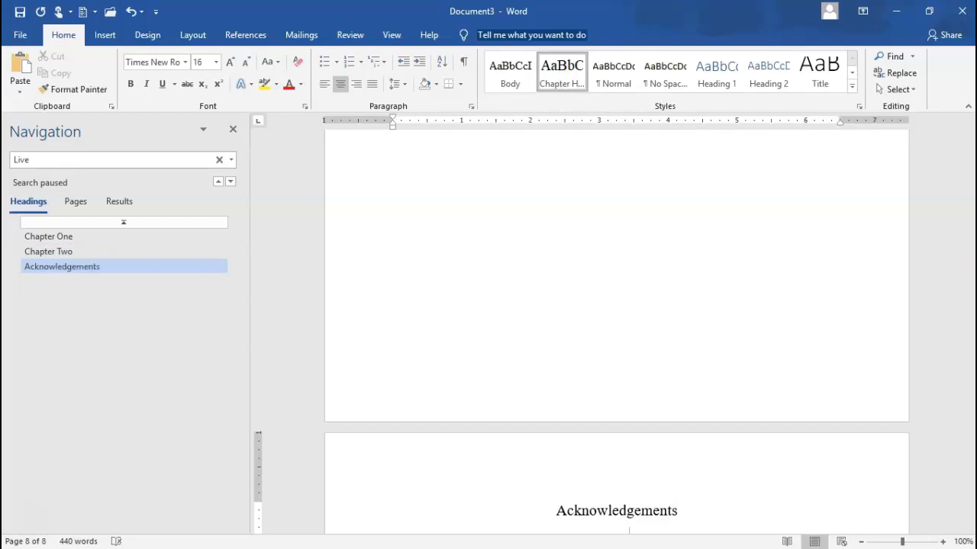
key("Return")
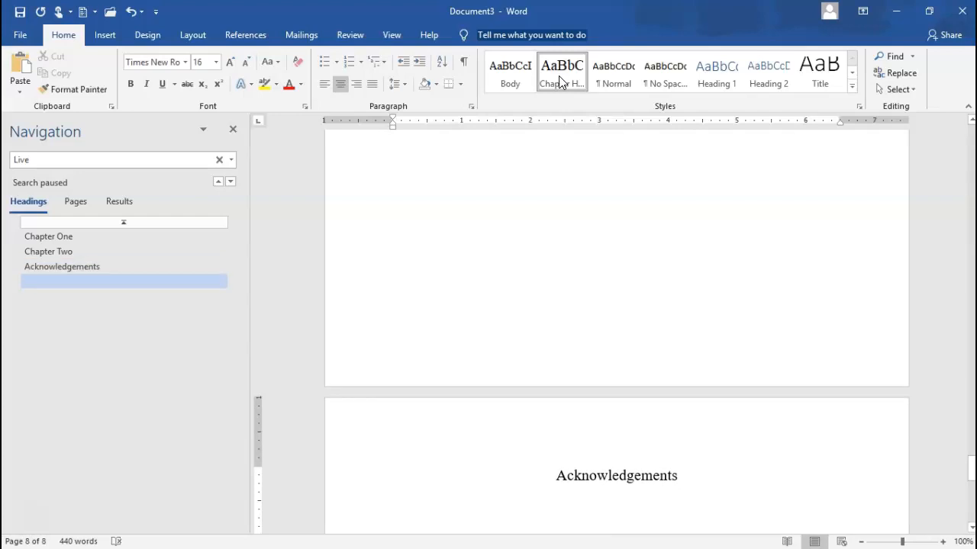
Step: Enter "What an awesome job they did." below the Acknowledgements heading, and add an "About the Author" heading on a new page after a page break
type("What an awesome job they did.")
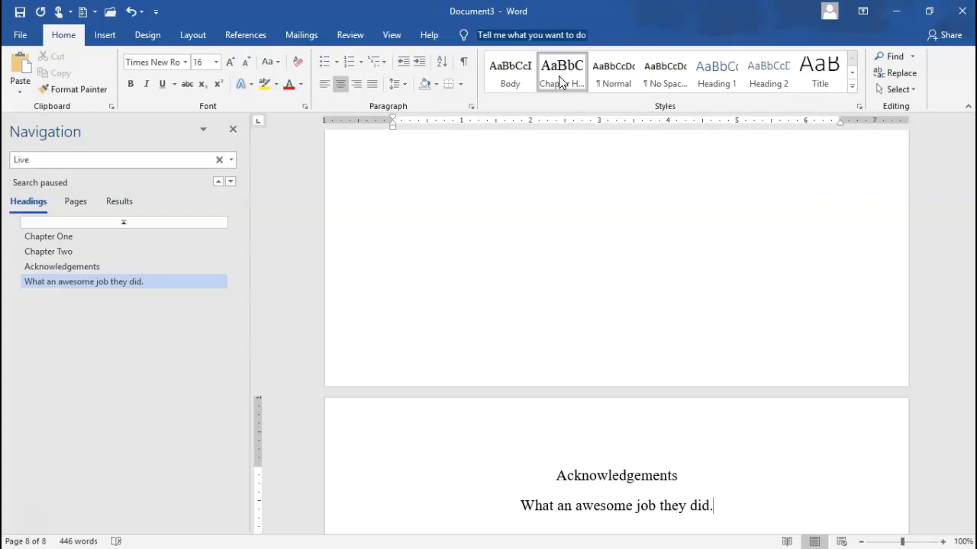
left_click(107, 35)
left_click(41, 90)
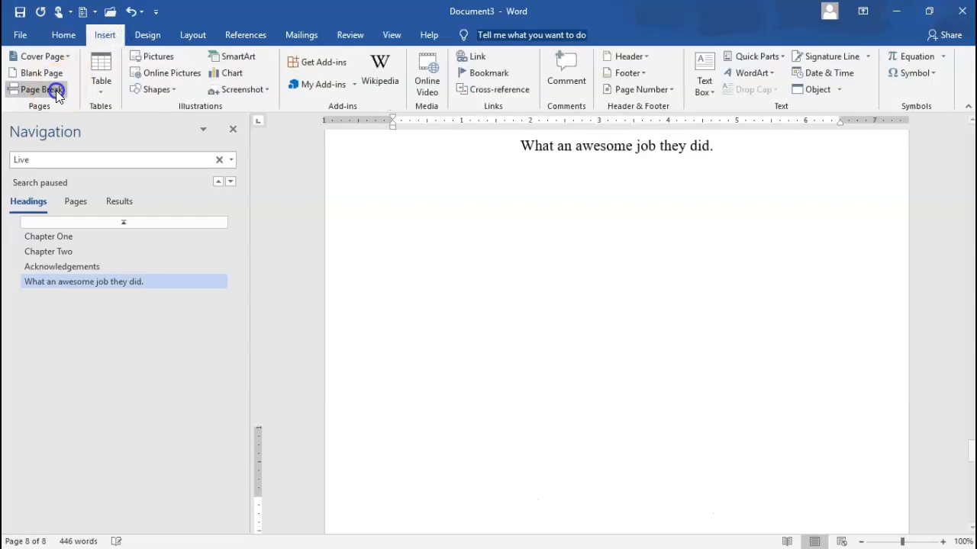
left_click(55, 90)
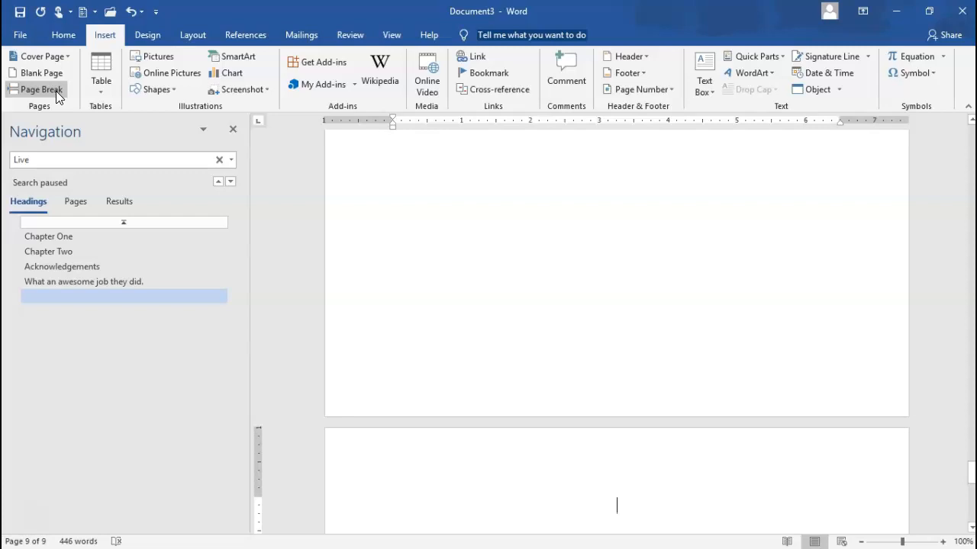
type("About the ")
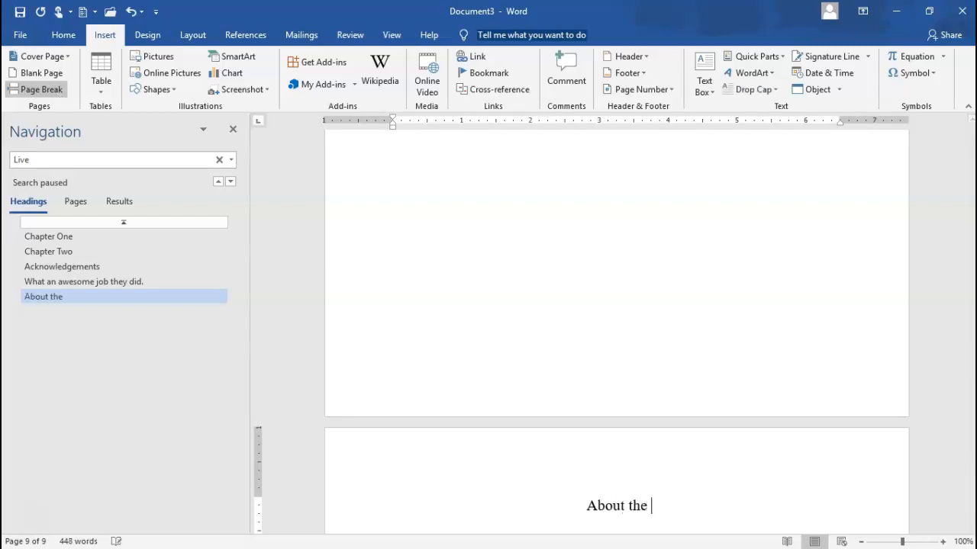
type("Author")
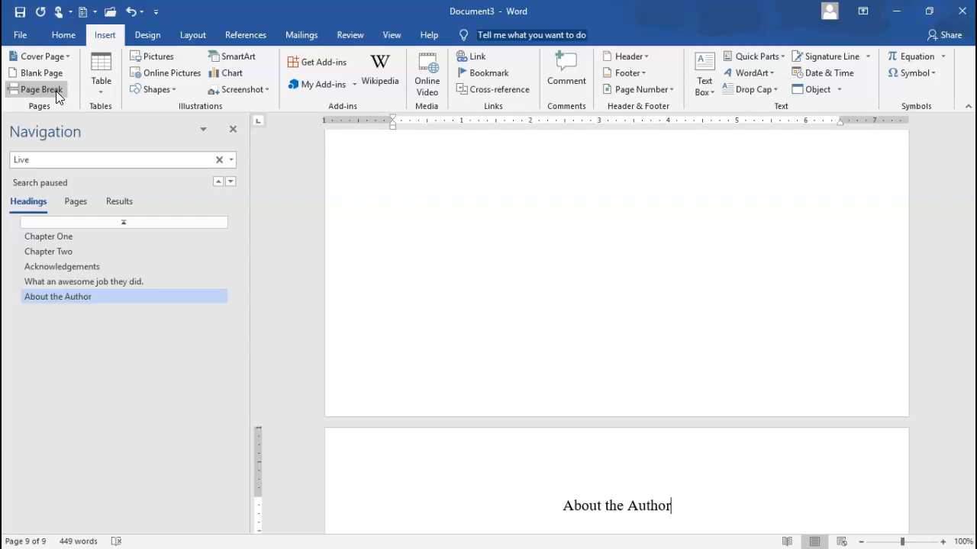
Step: Examine the file formats offered for saving the document to the Documents folder, and return to the manuscript without saving
left_click(21, 35)
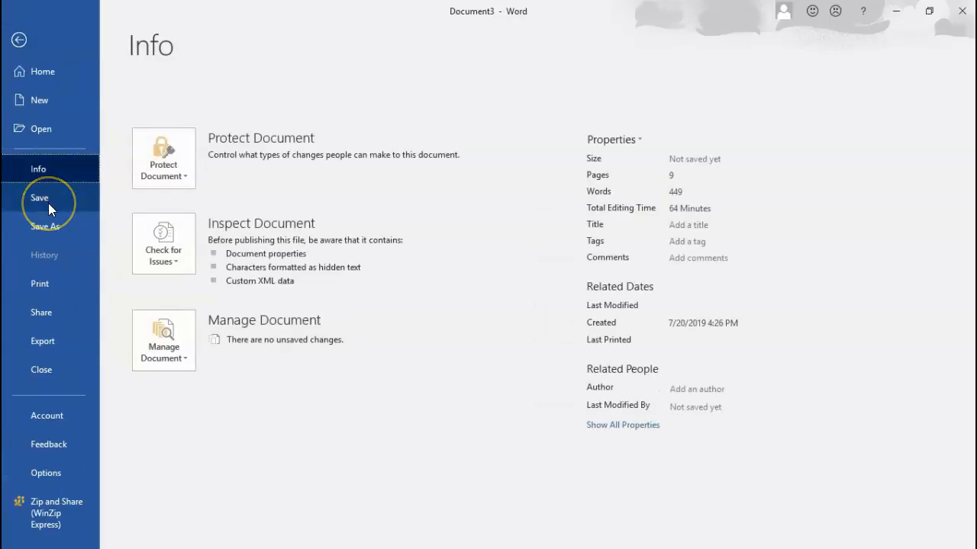
left_click(52, 223)
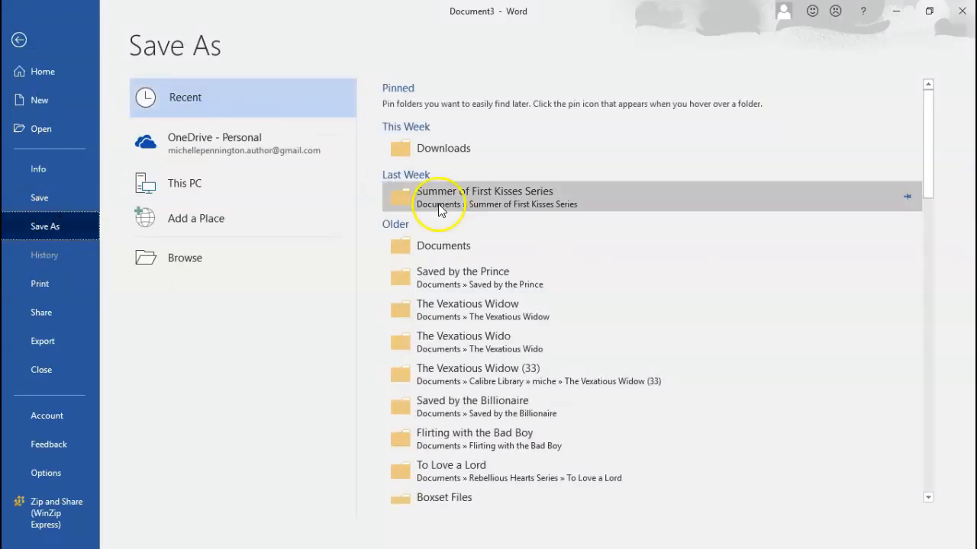
left_click(463, 241)
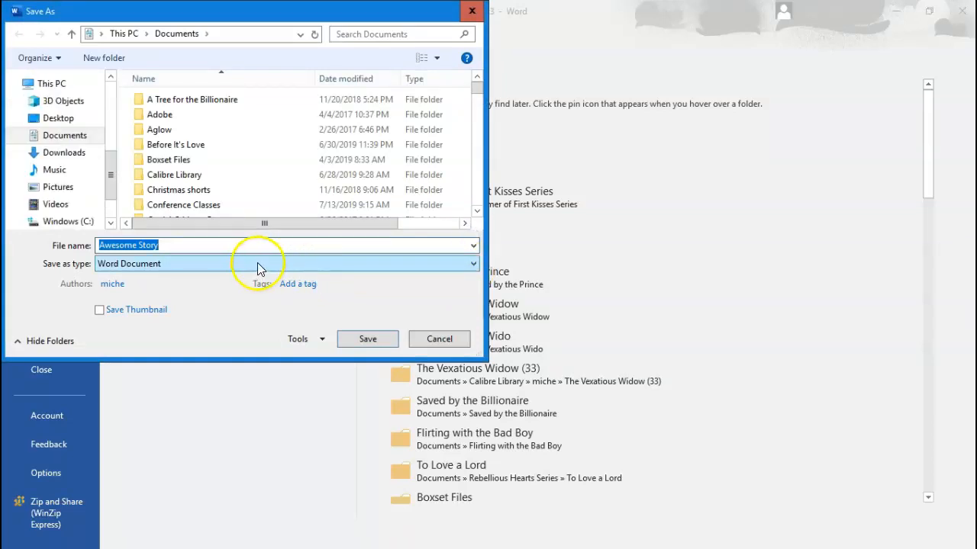
left_click(473, 268)
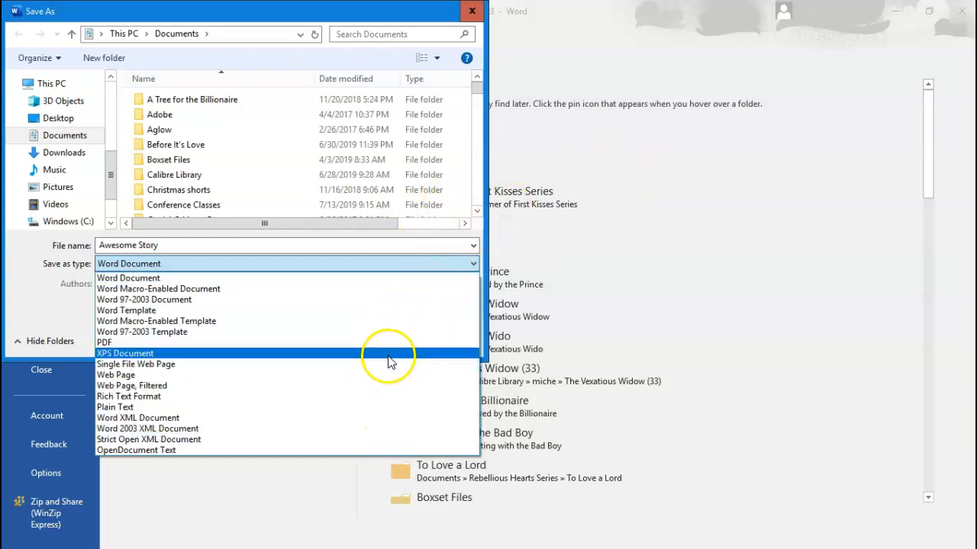
left_click(689, 164)
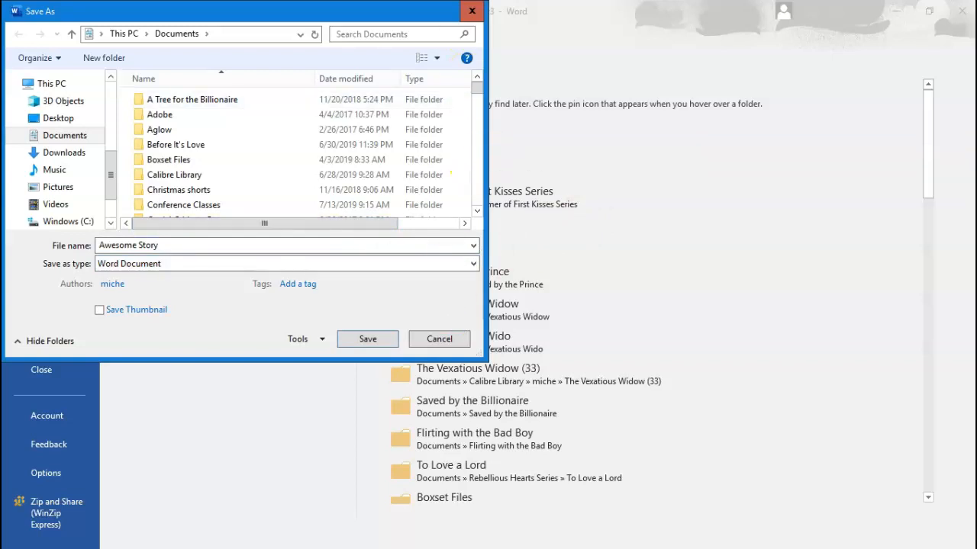
left_click(472, 11)
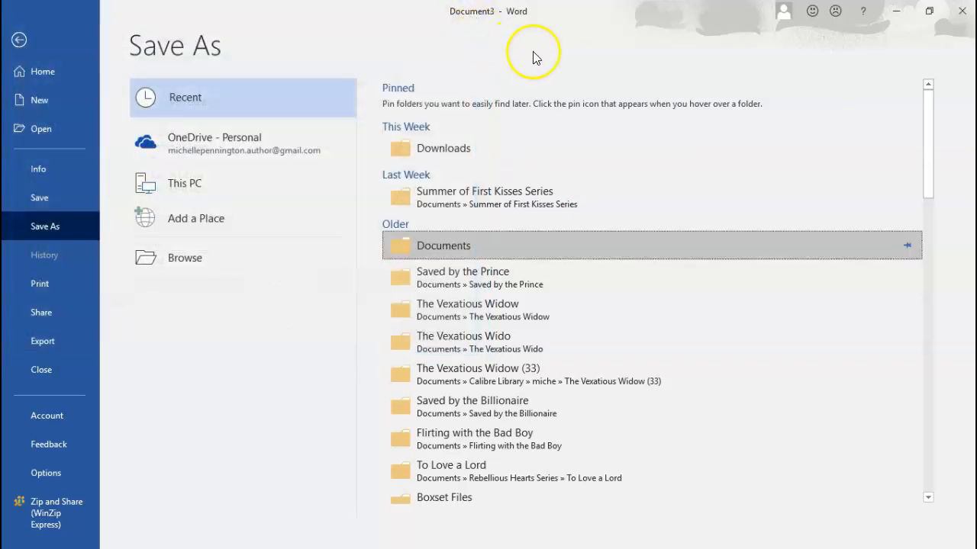
left_click(19, 40)
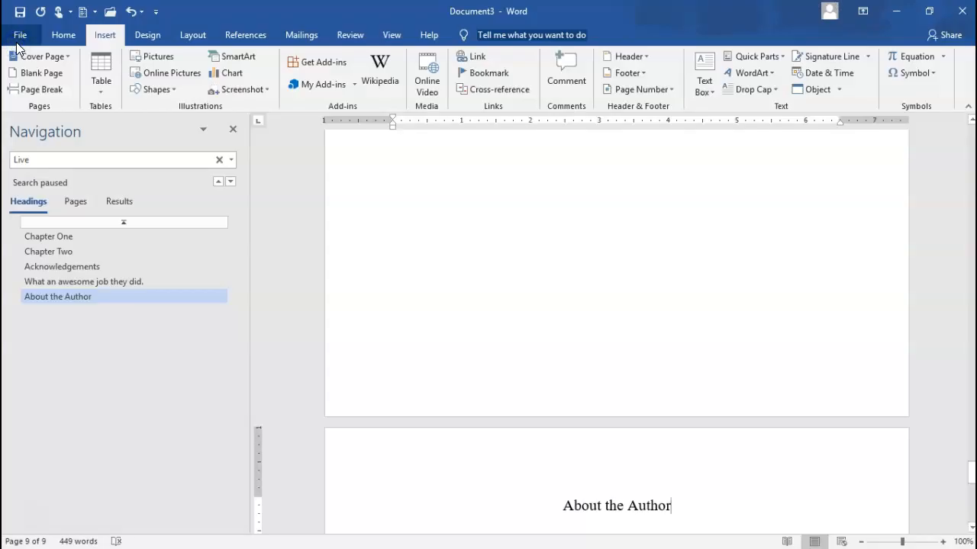